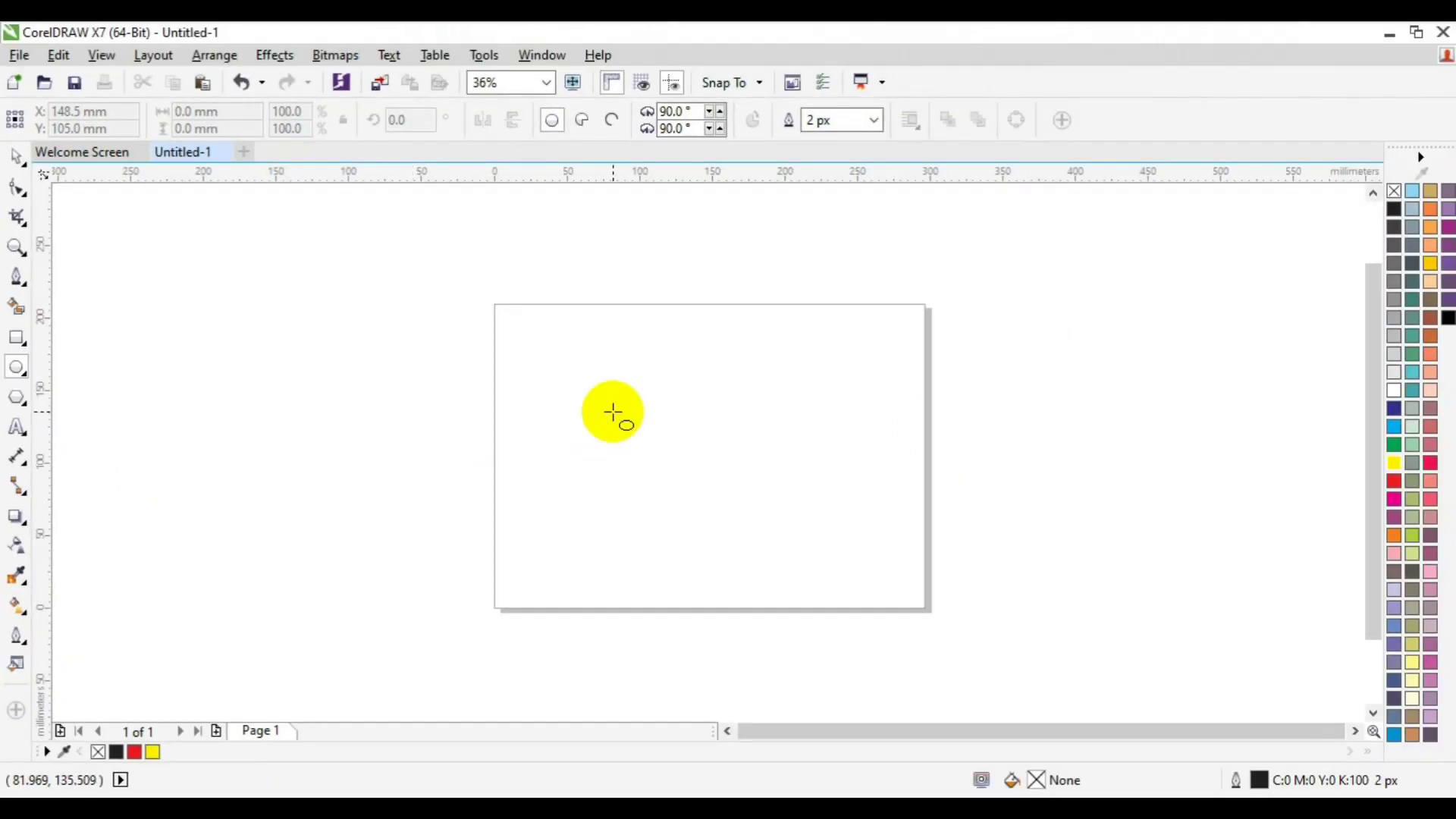
Draw a circle, centre it on the page, fill it red and remove its outline
drag(613, 412, 827, 577)
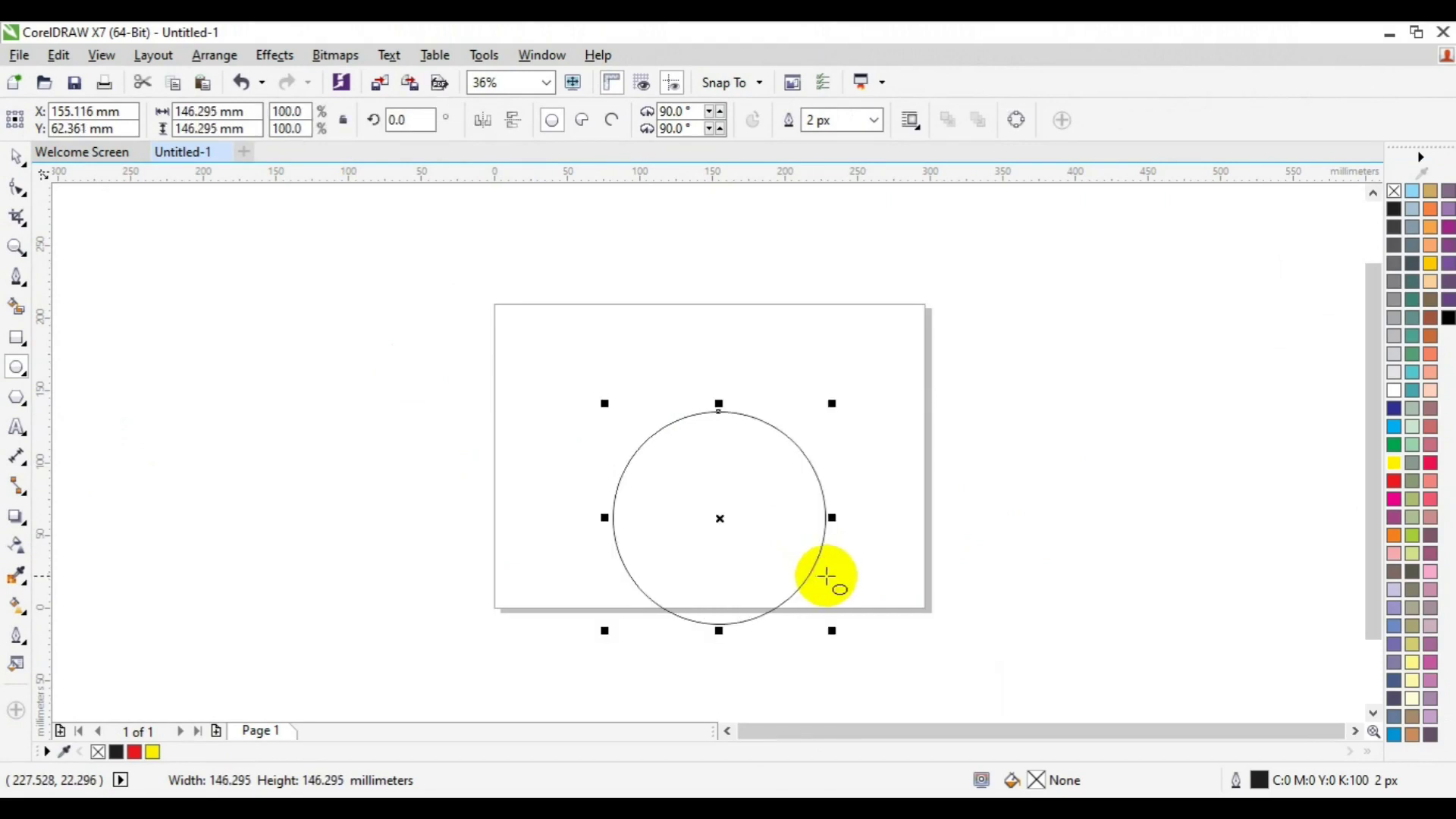
key(p)
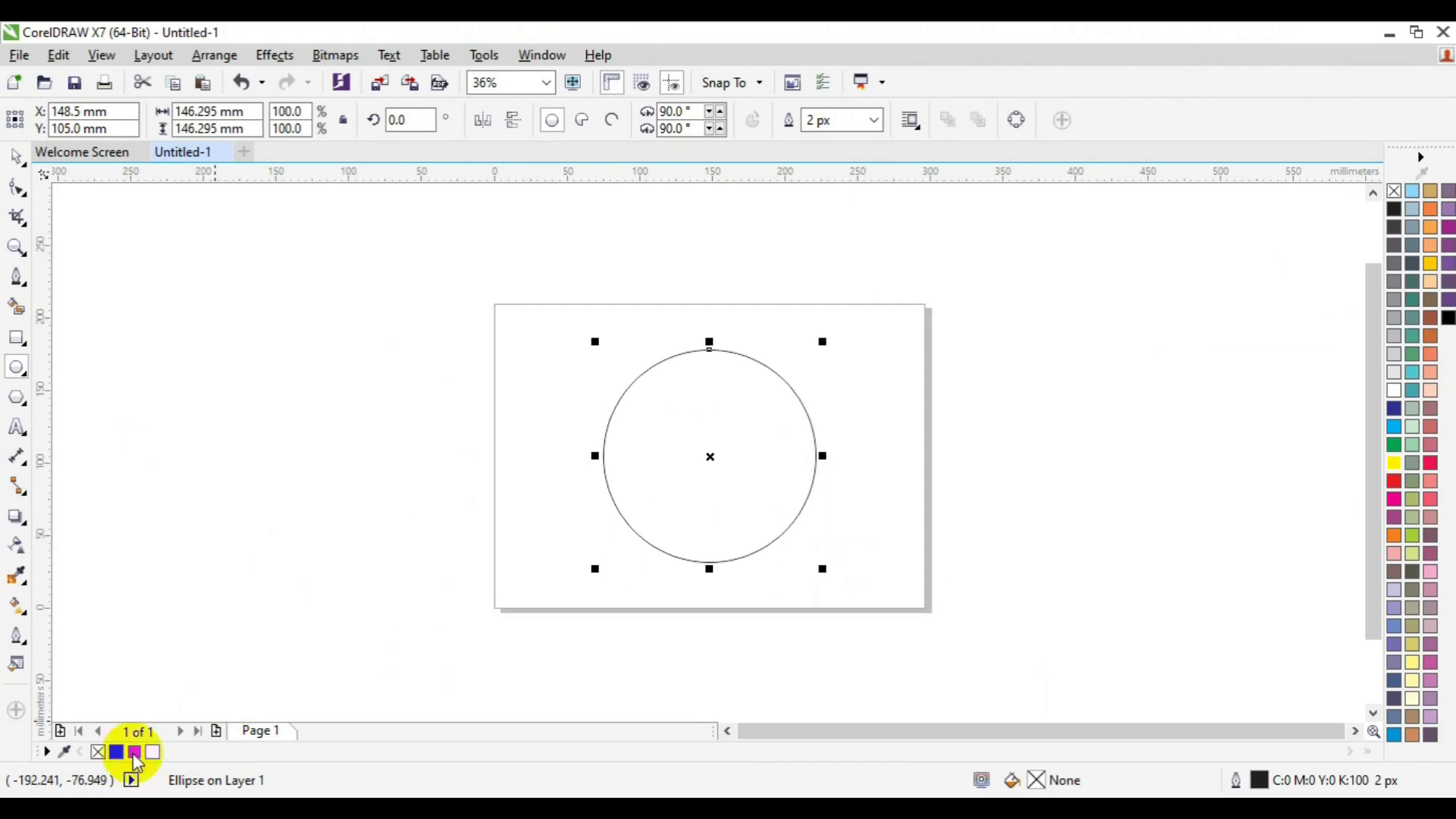
click(134, 752)
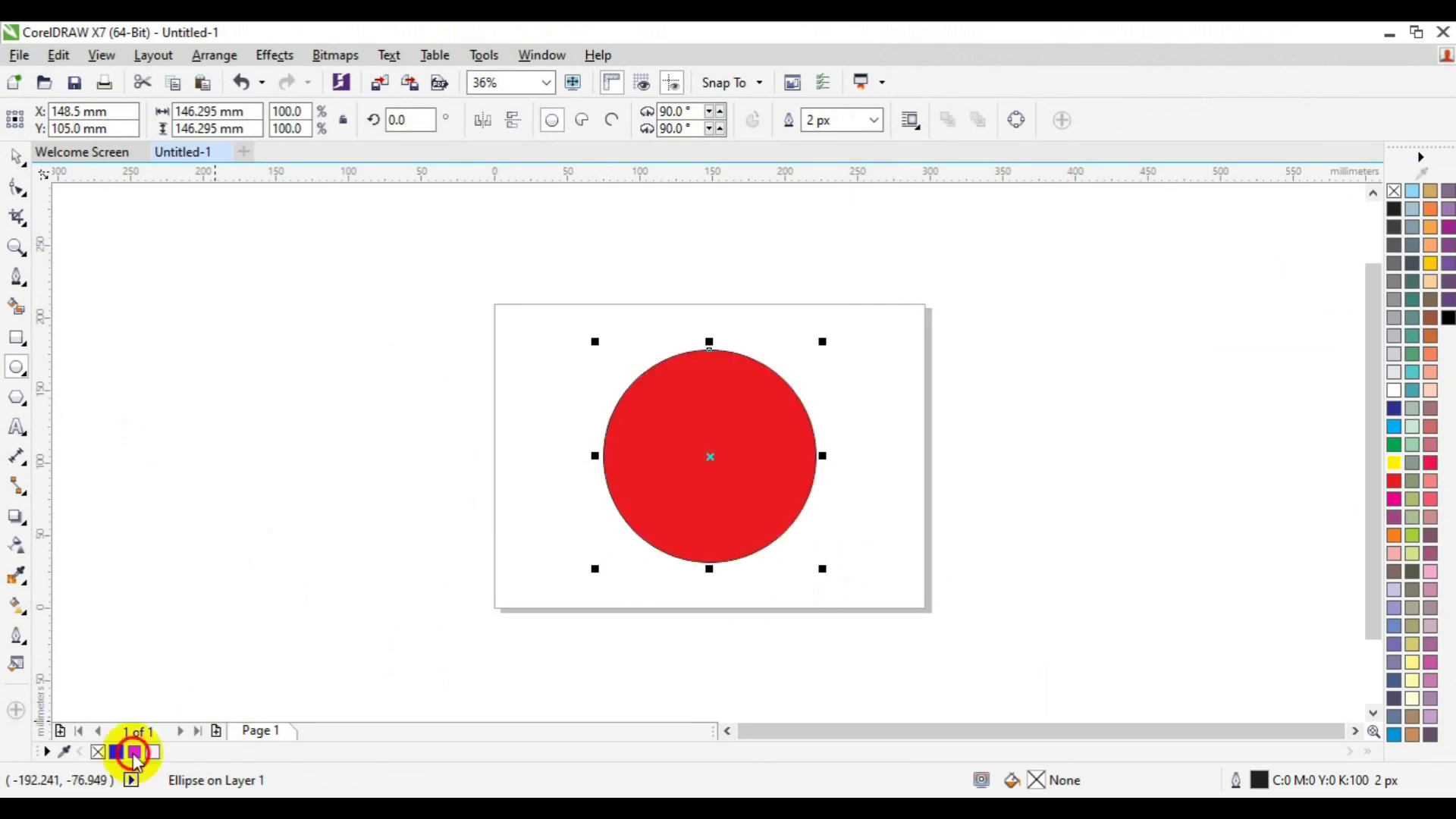
right_click(1394, 193)
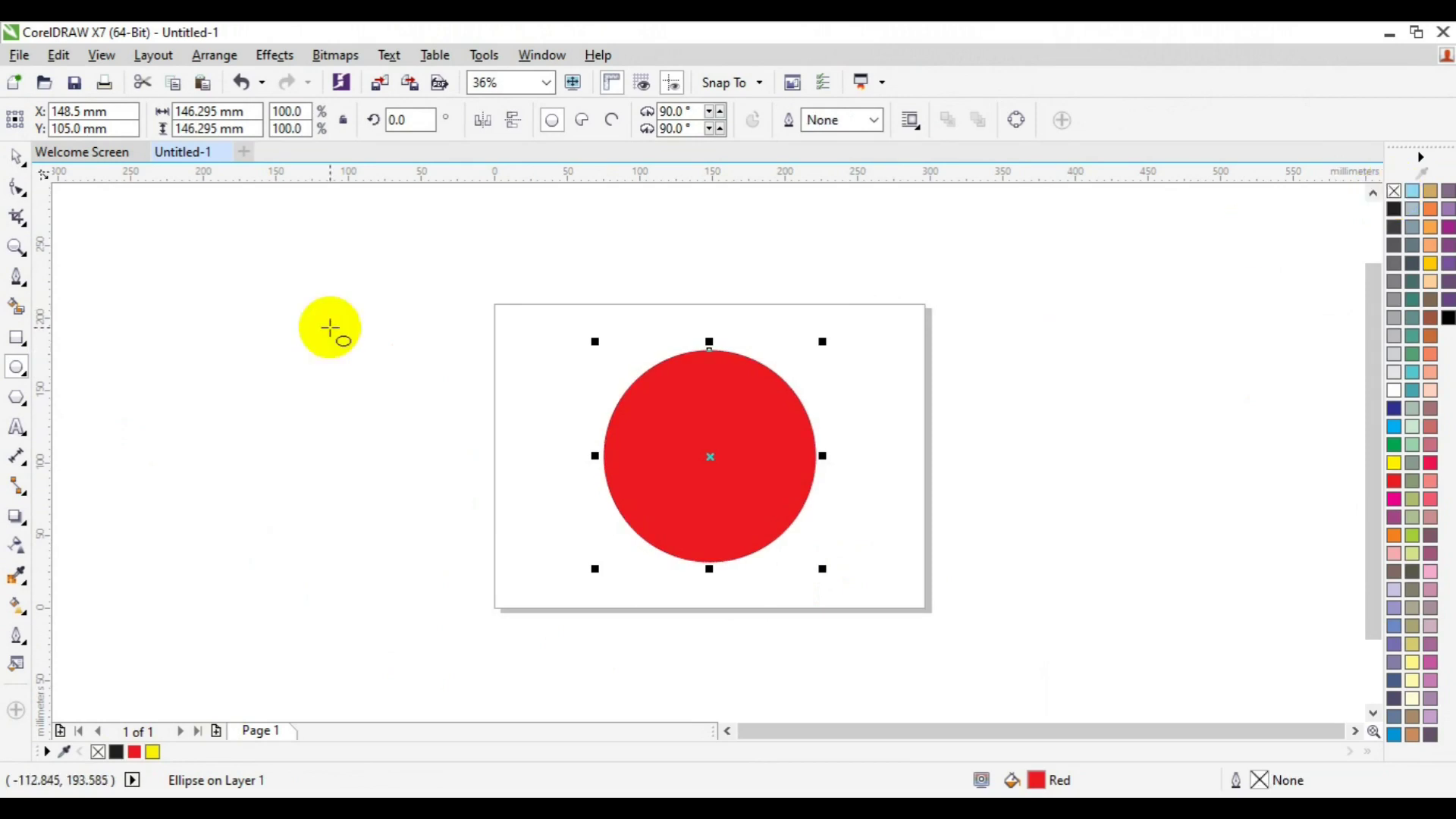
With the Pick tool, select the red circle and drag its corner handle slightly inward
click(18, 158)
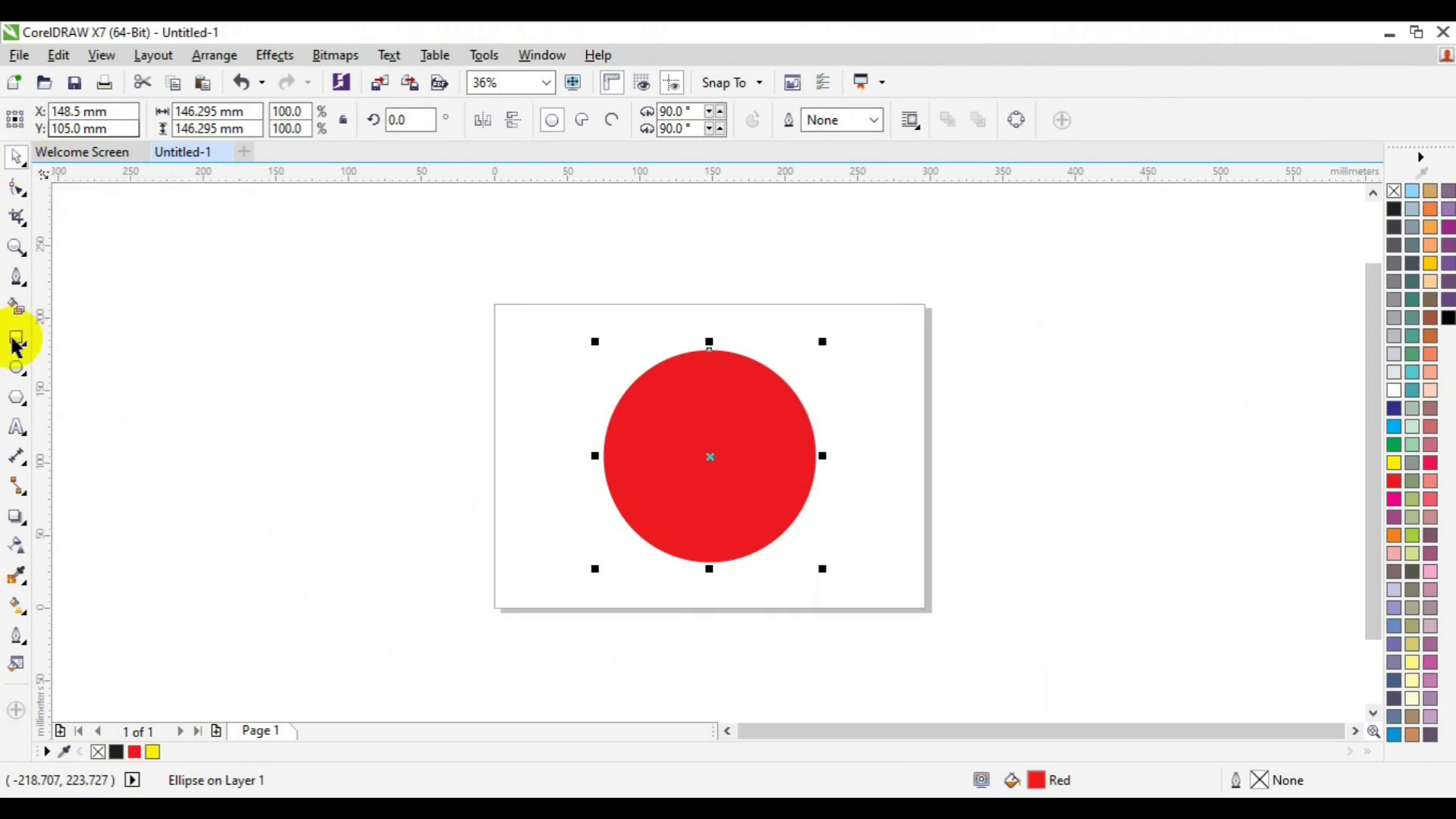
click(642, 436)
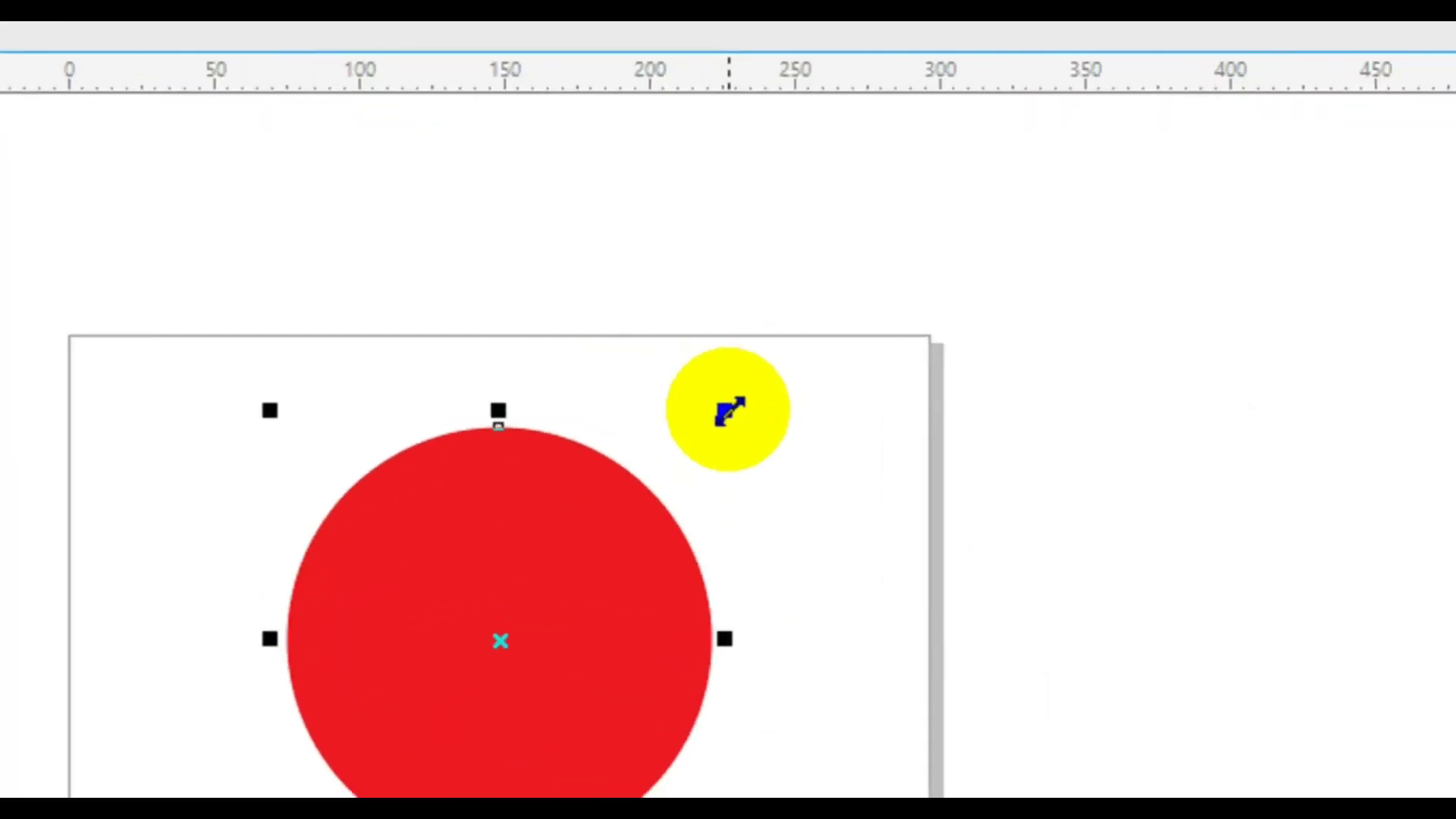
drag(730, 410, 718, 428)
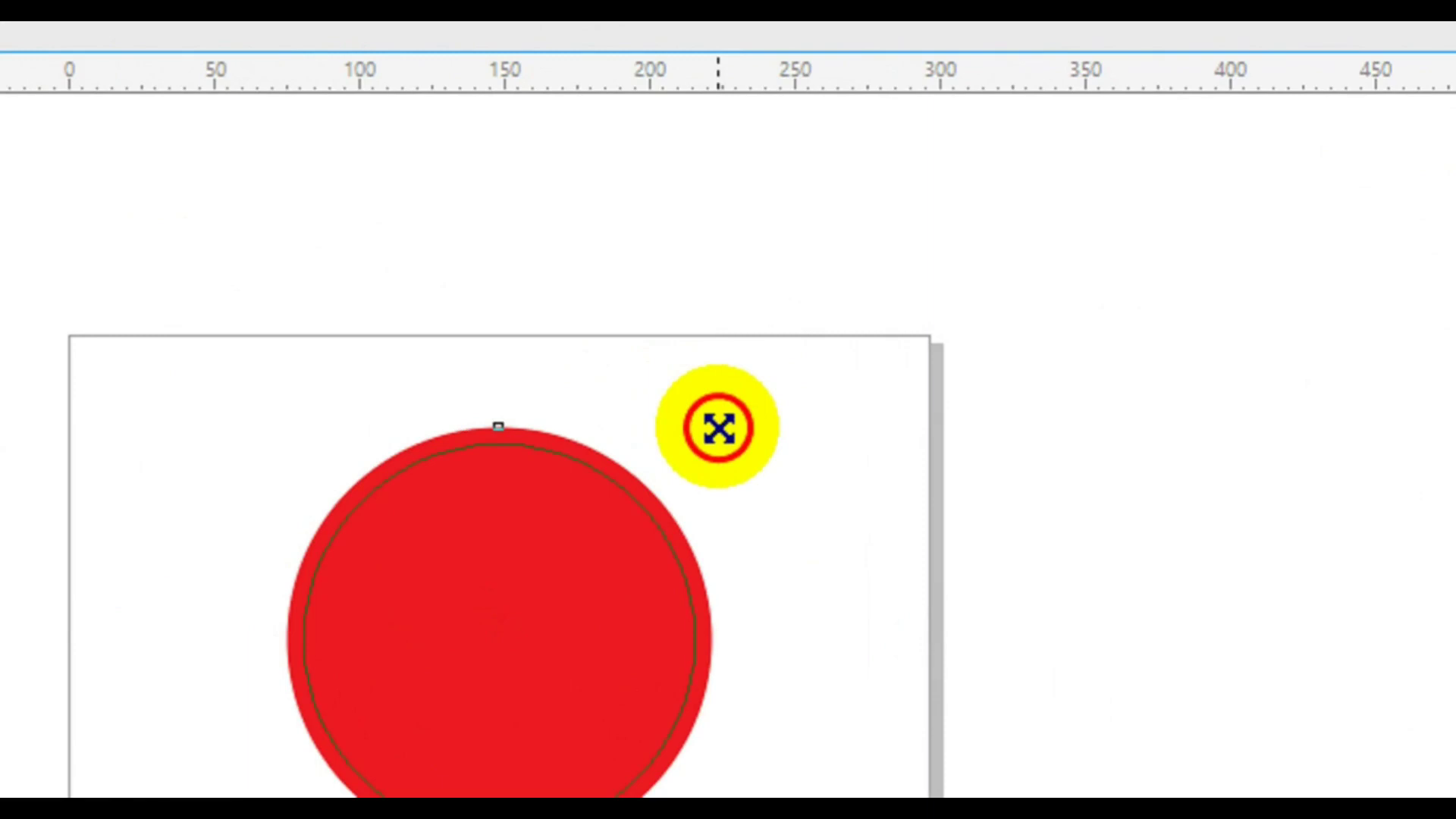
Drop a slightly smaller concentric copy of the red circle instead of resizing it
right_click(718, 428)
drag(717, 428, 718, 426)
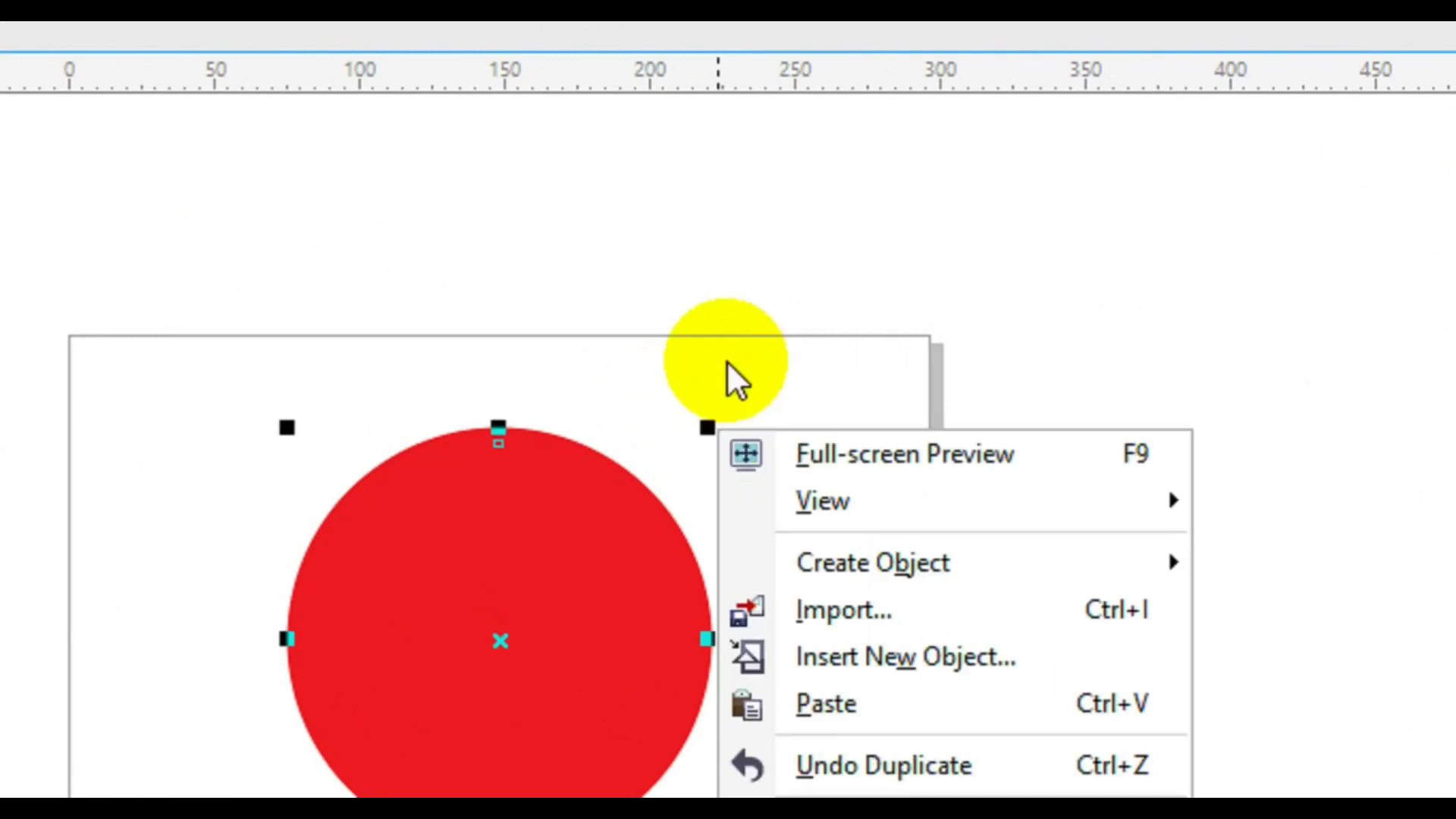
click(938, 292)
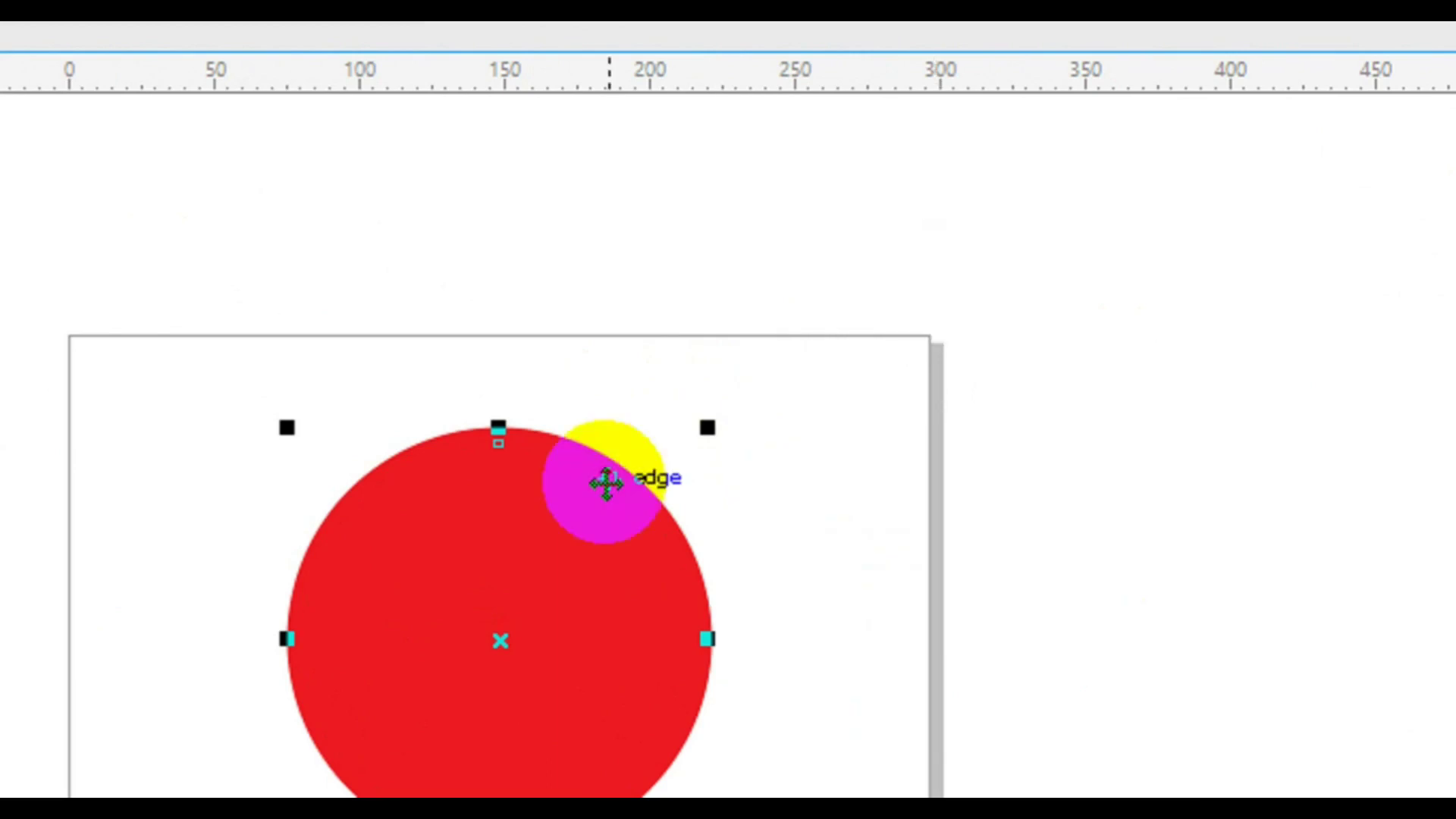
Fill the smaller 134.532 mm circle yellow so the red shows as a ring, then deselect
click(532, 727)
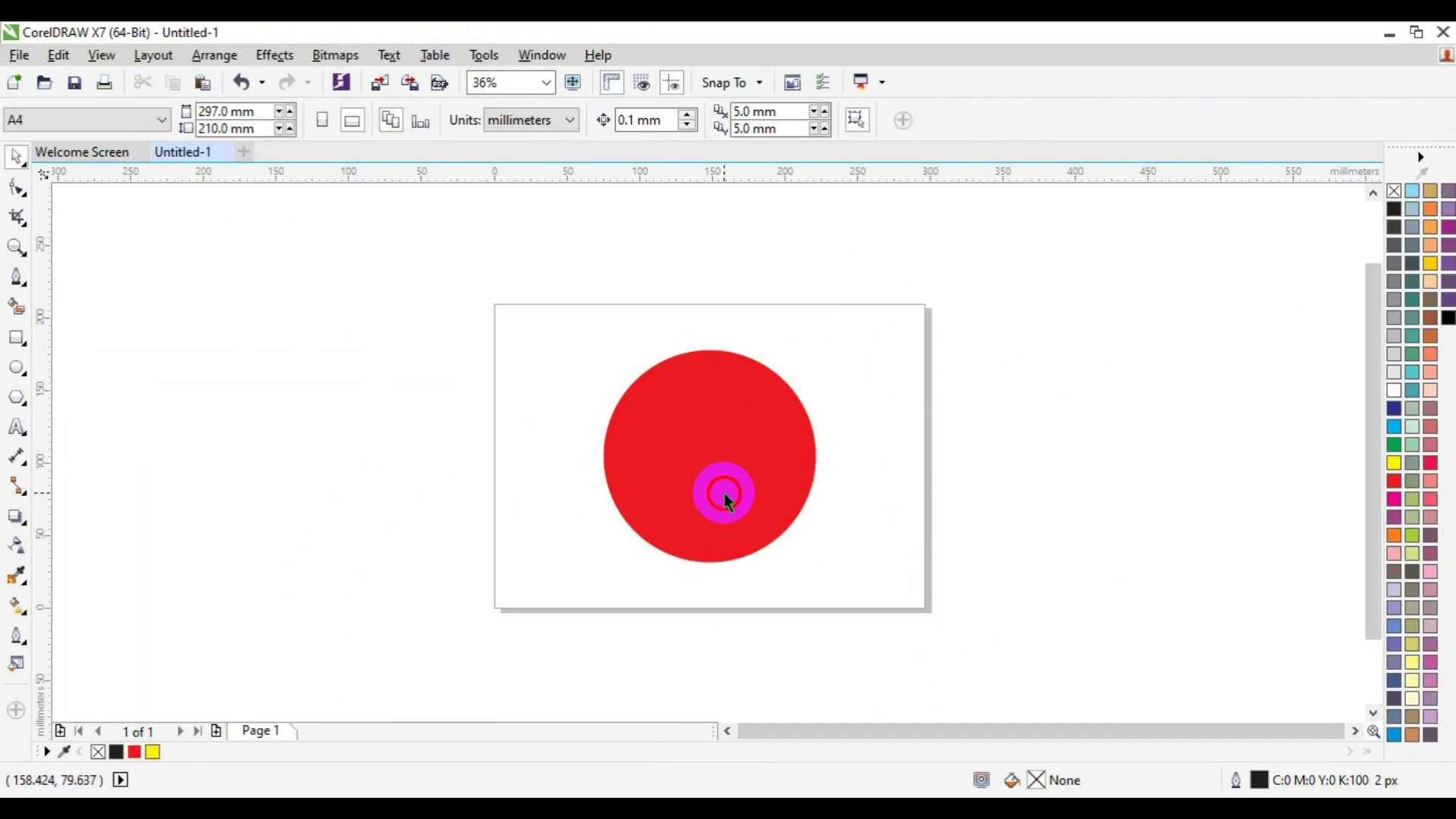
click(726, 497)
right_click(134, 752)
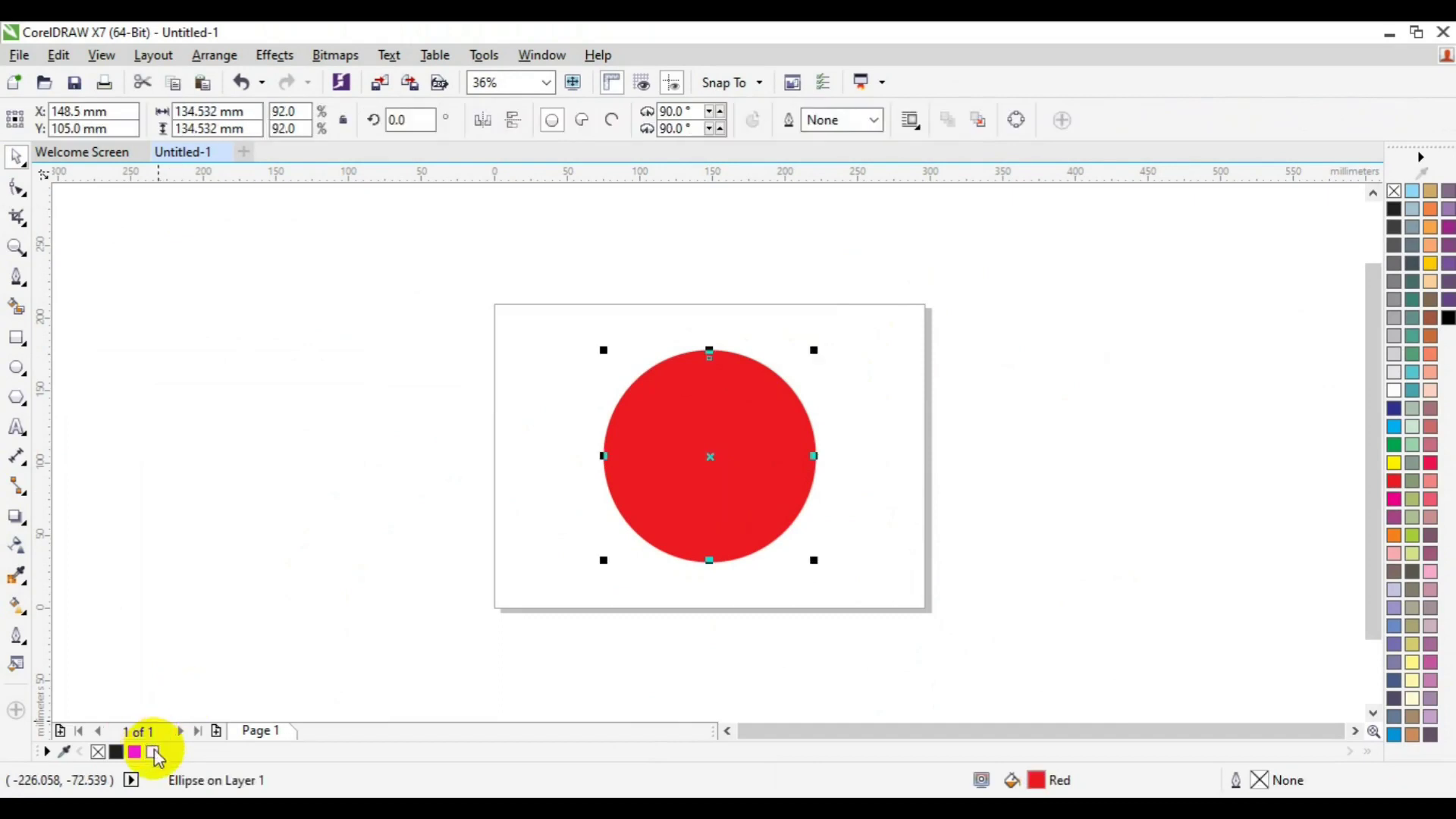
click(153, 751)
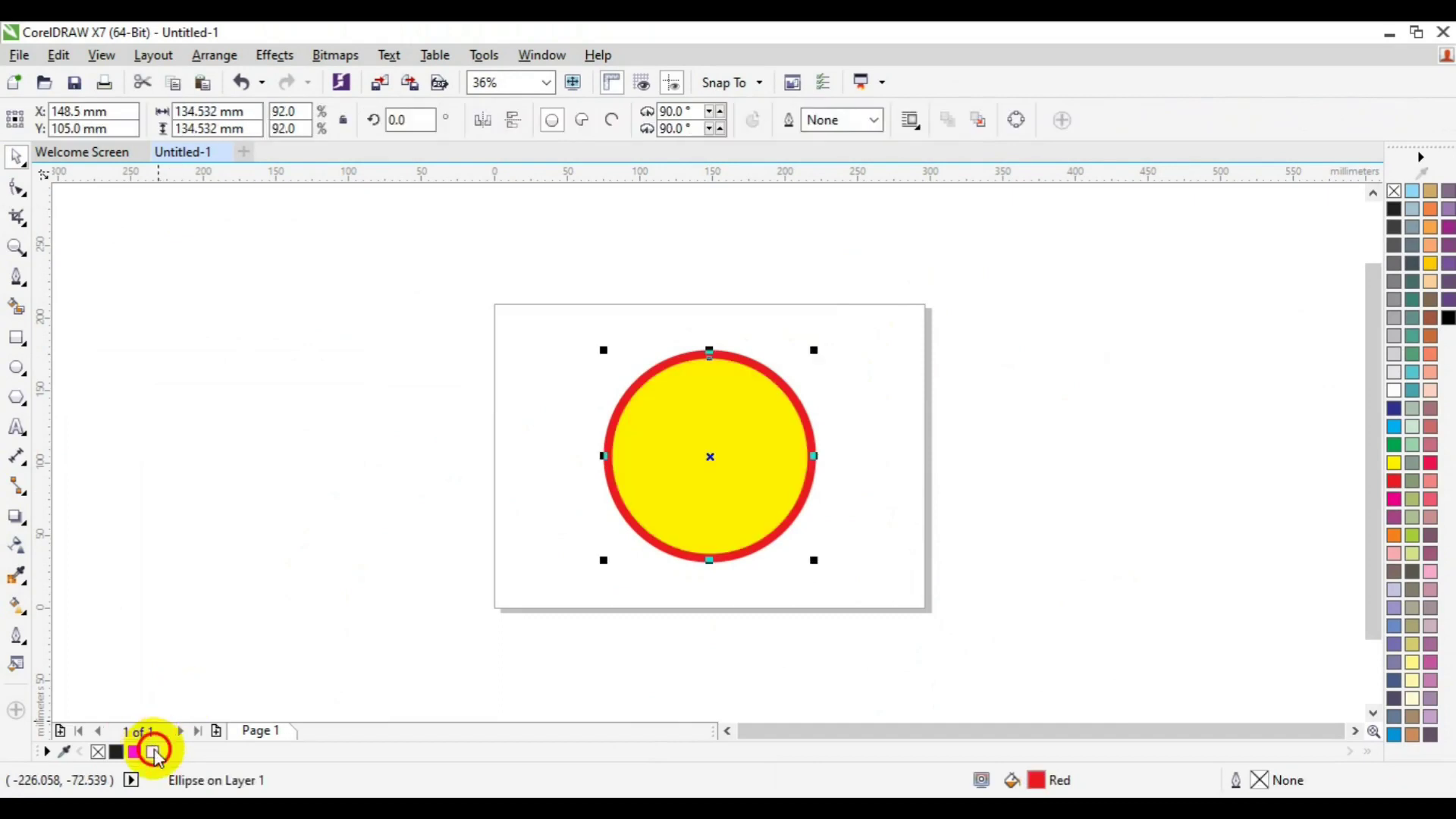
click(161, 452)
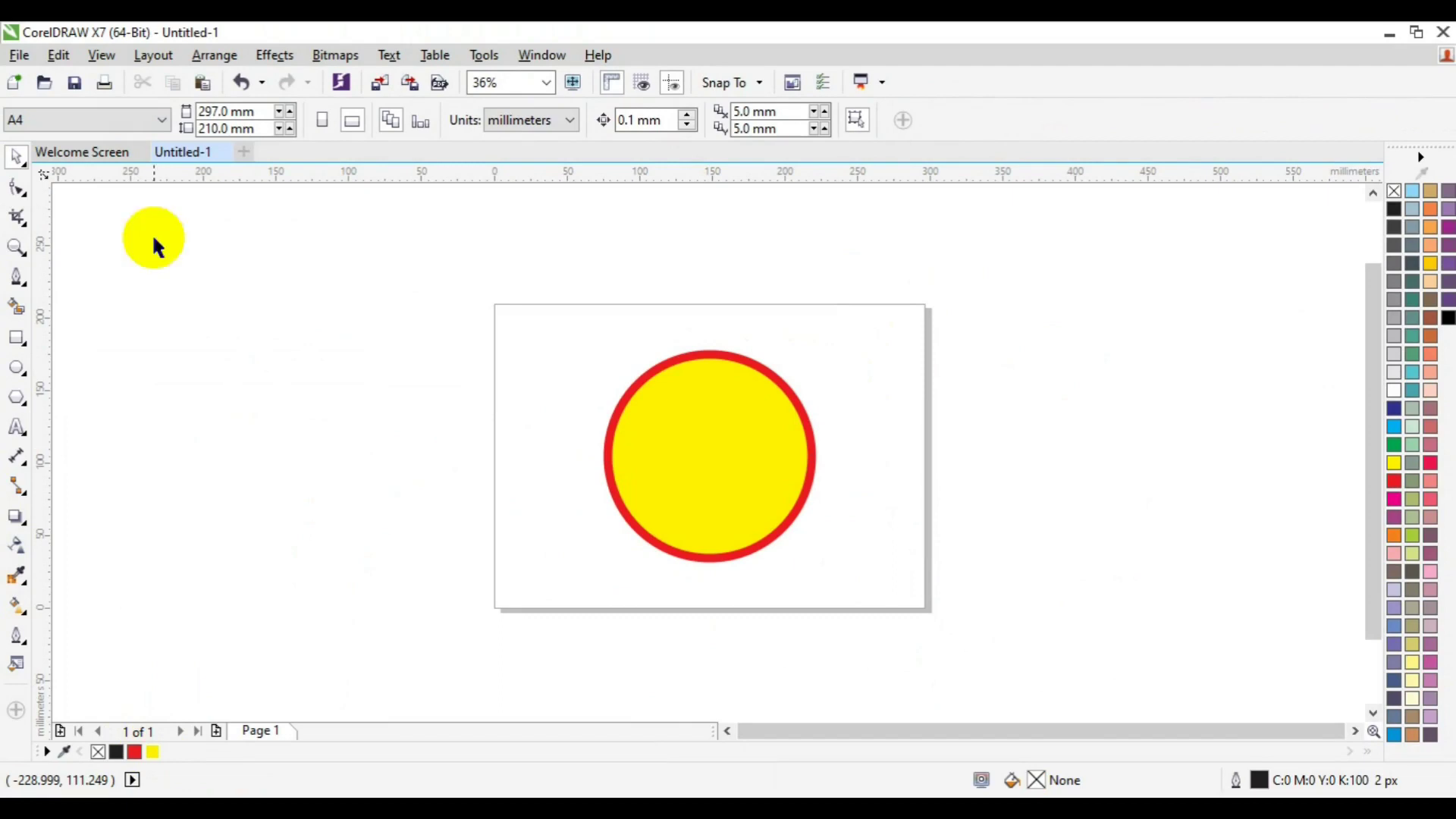
click(383, 91)
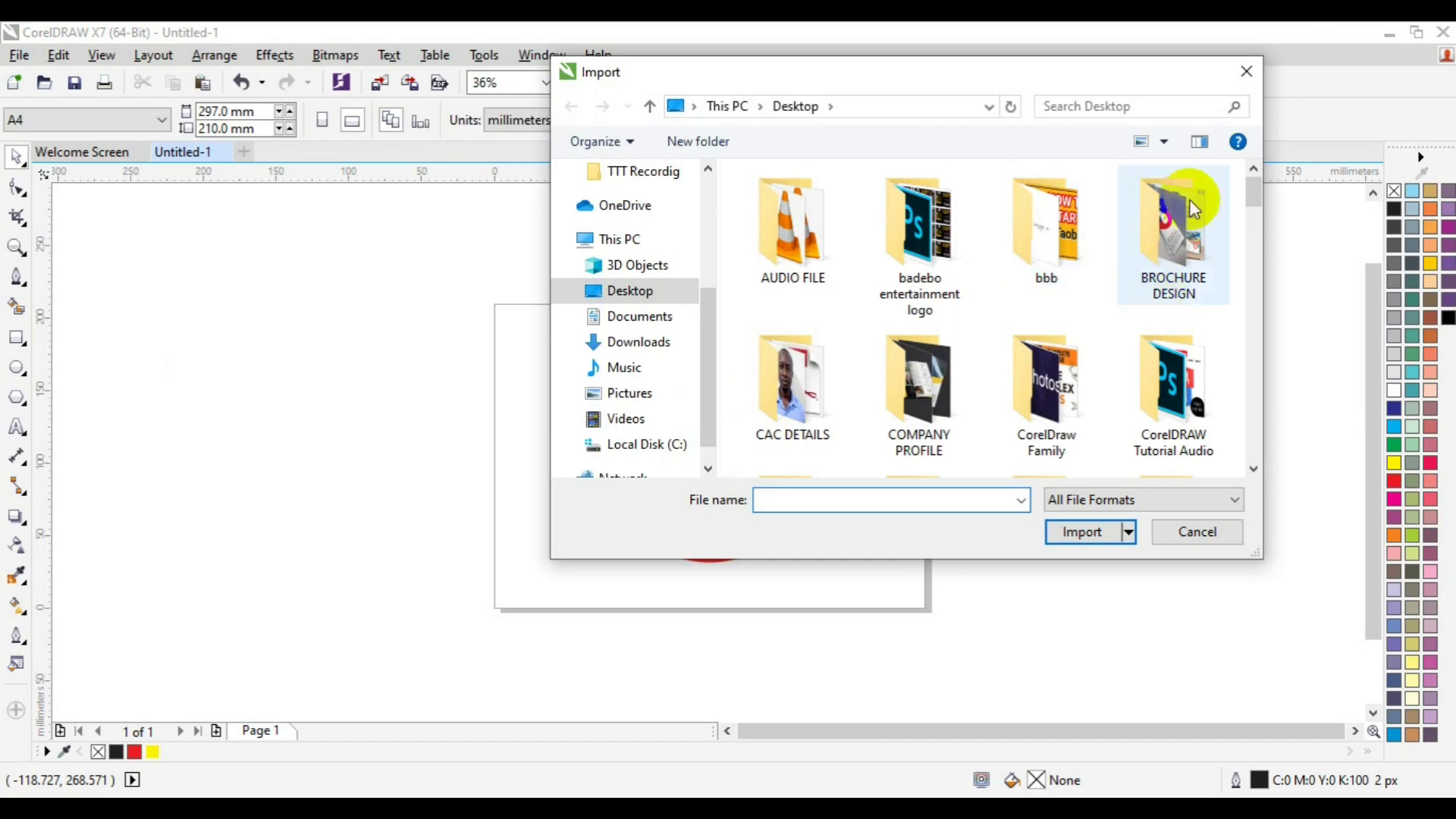
Import passport-size2.png from the Desktop and place it over the ring at 217.604 mm square
drag(1251, 194, 1258, 392)
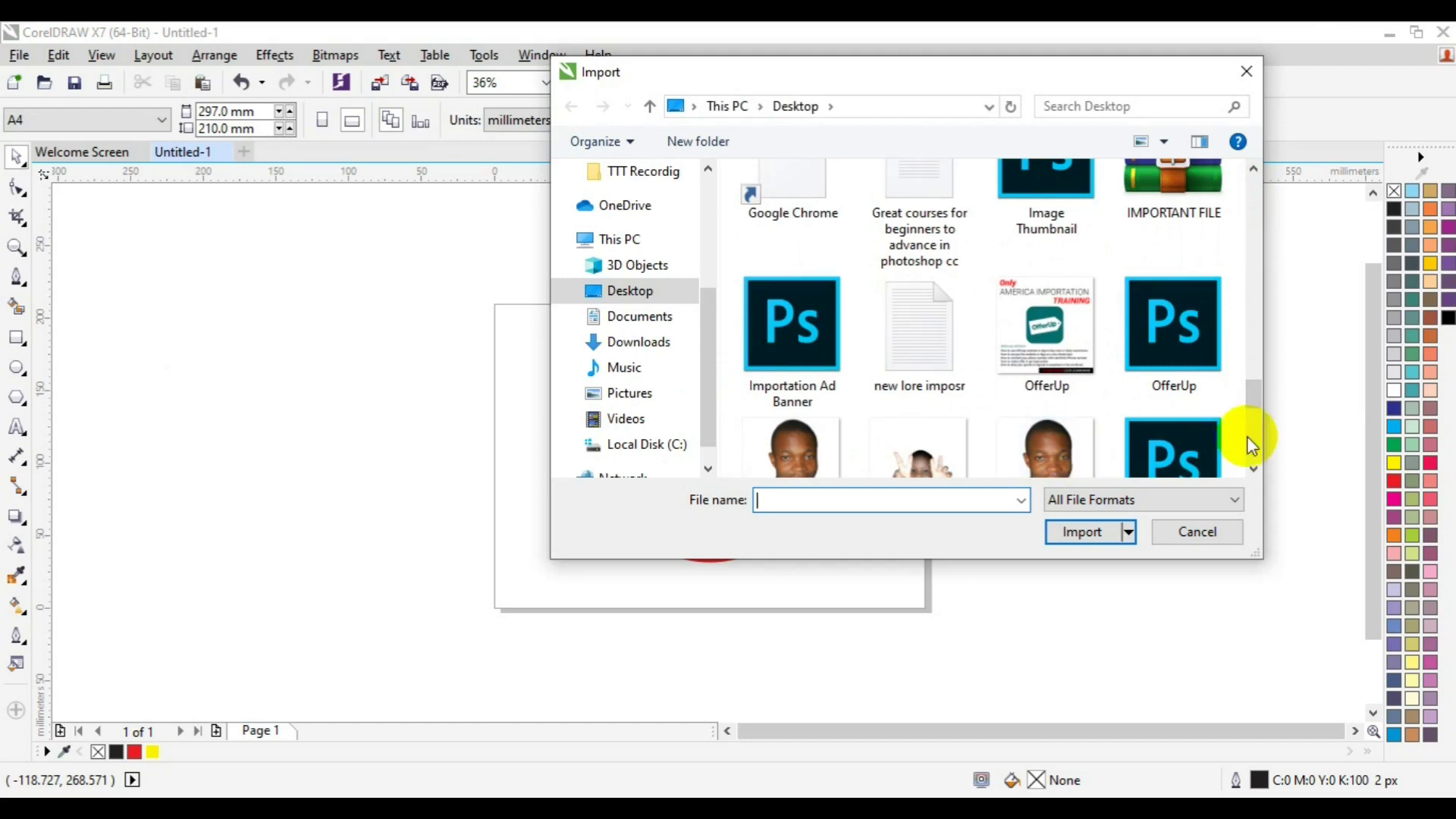
drag(1258, 399, 1257, 404)
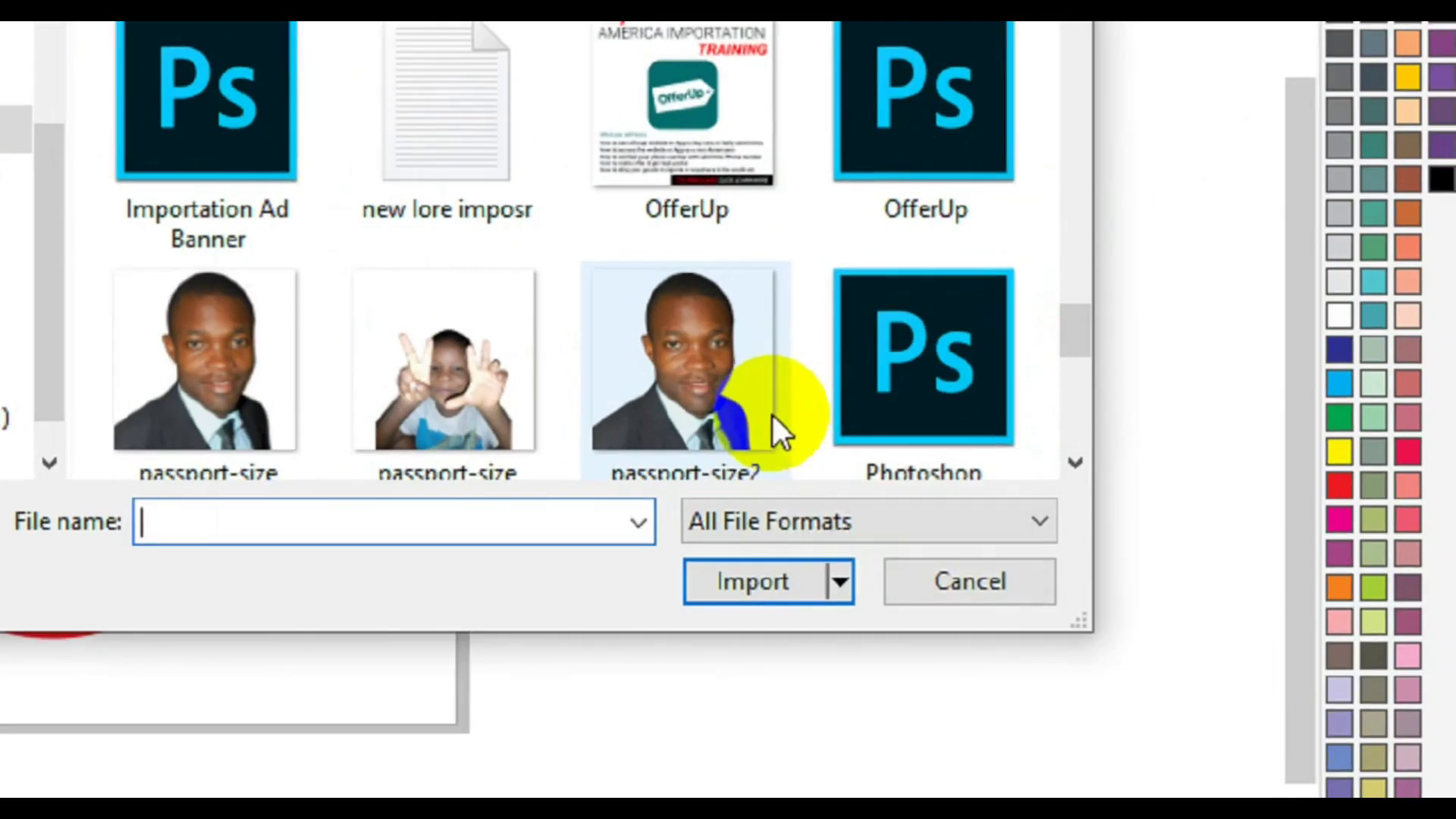
click(1071, 443)
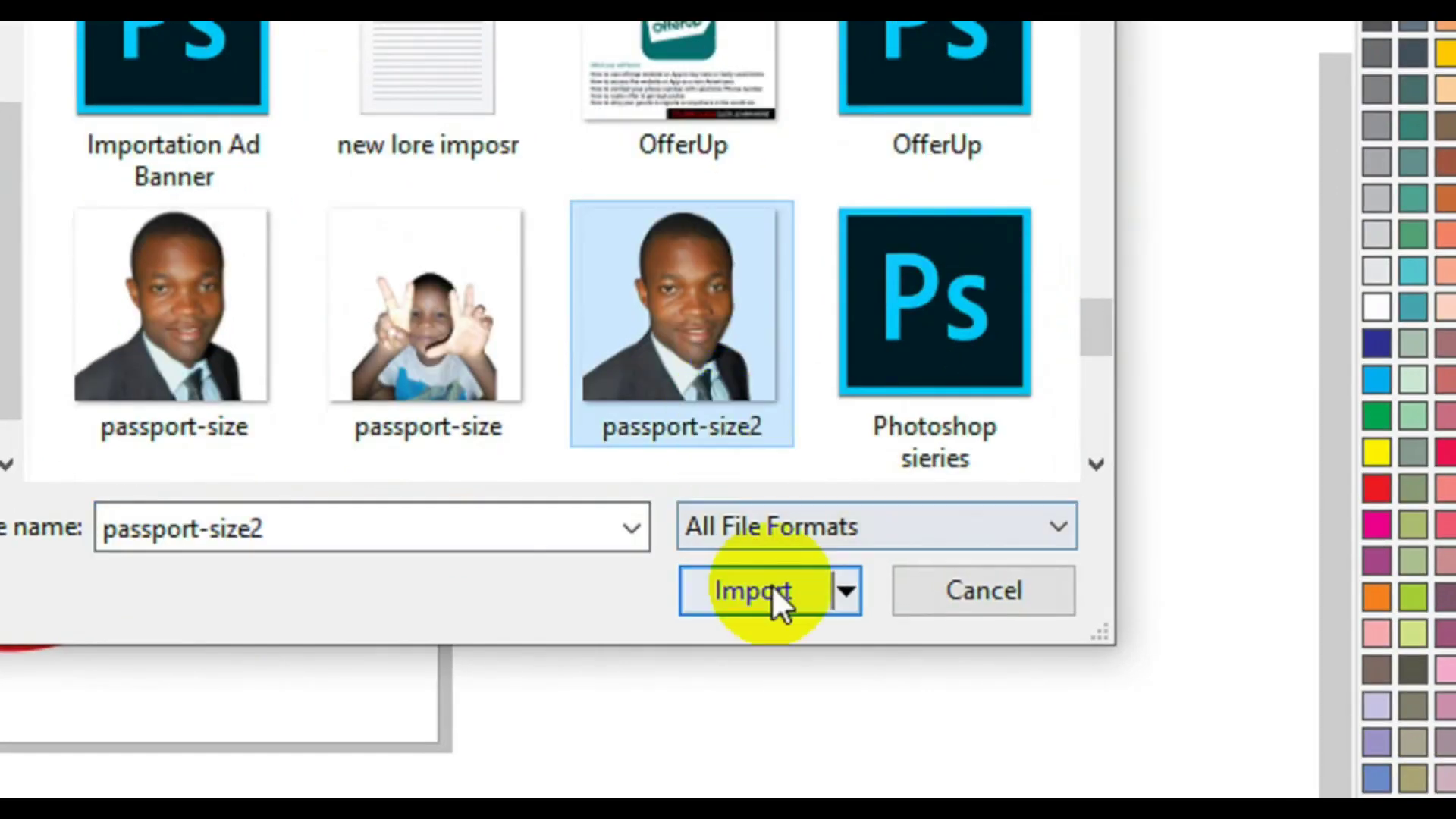
click(769, 590)
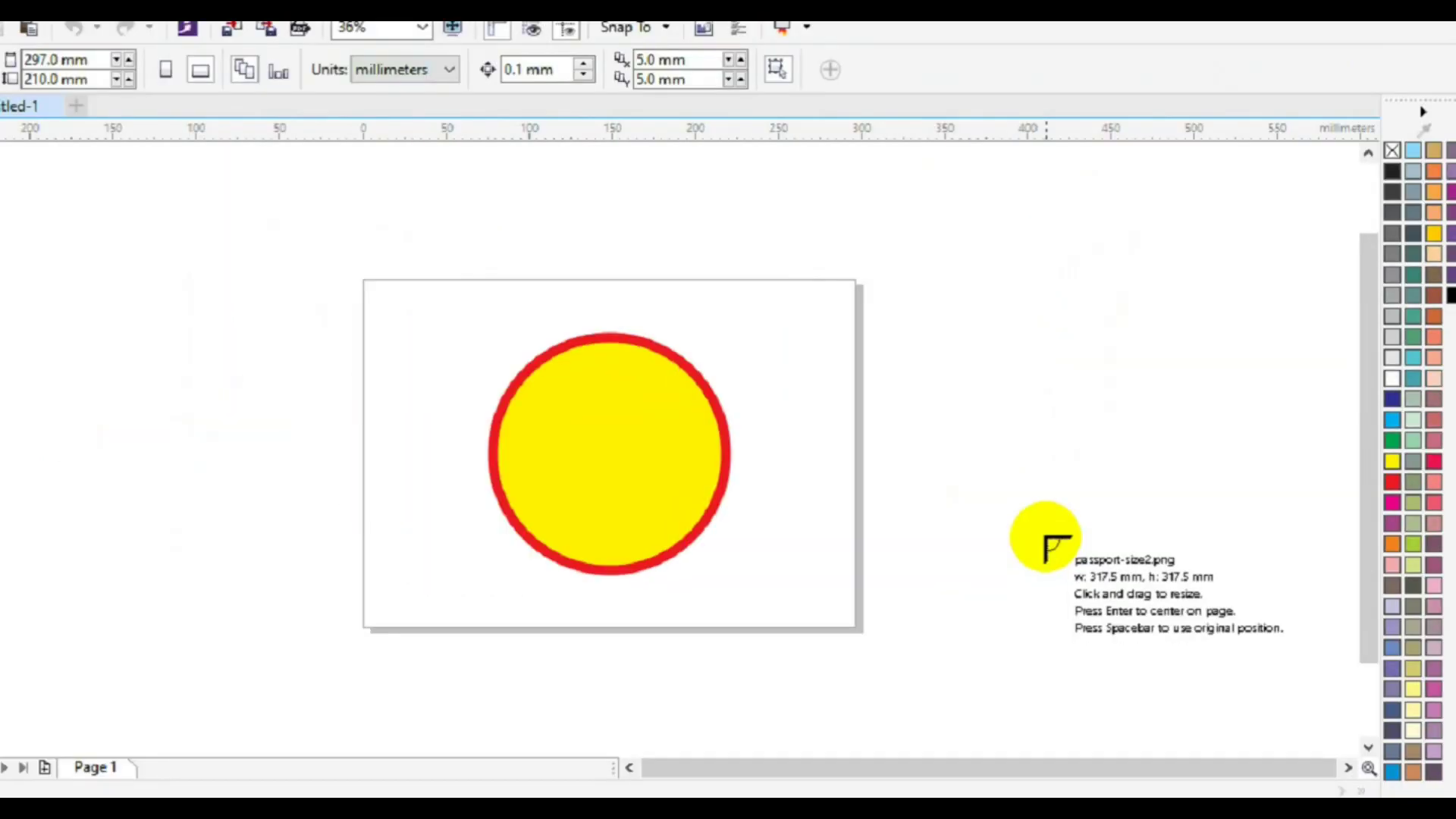
drag(448, 290, 861, 607)
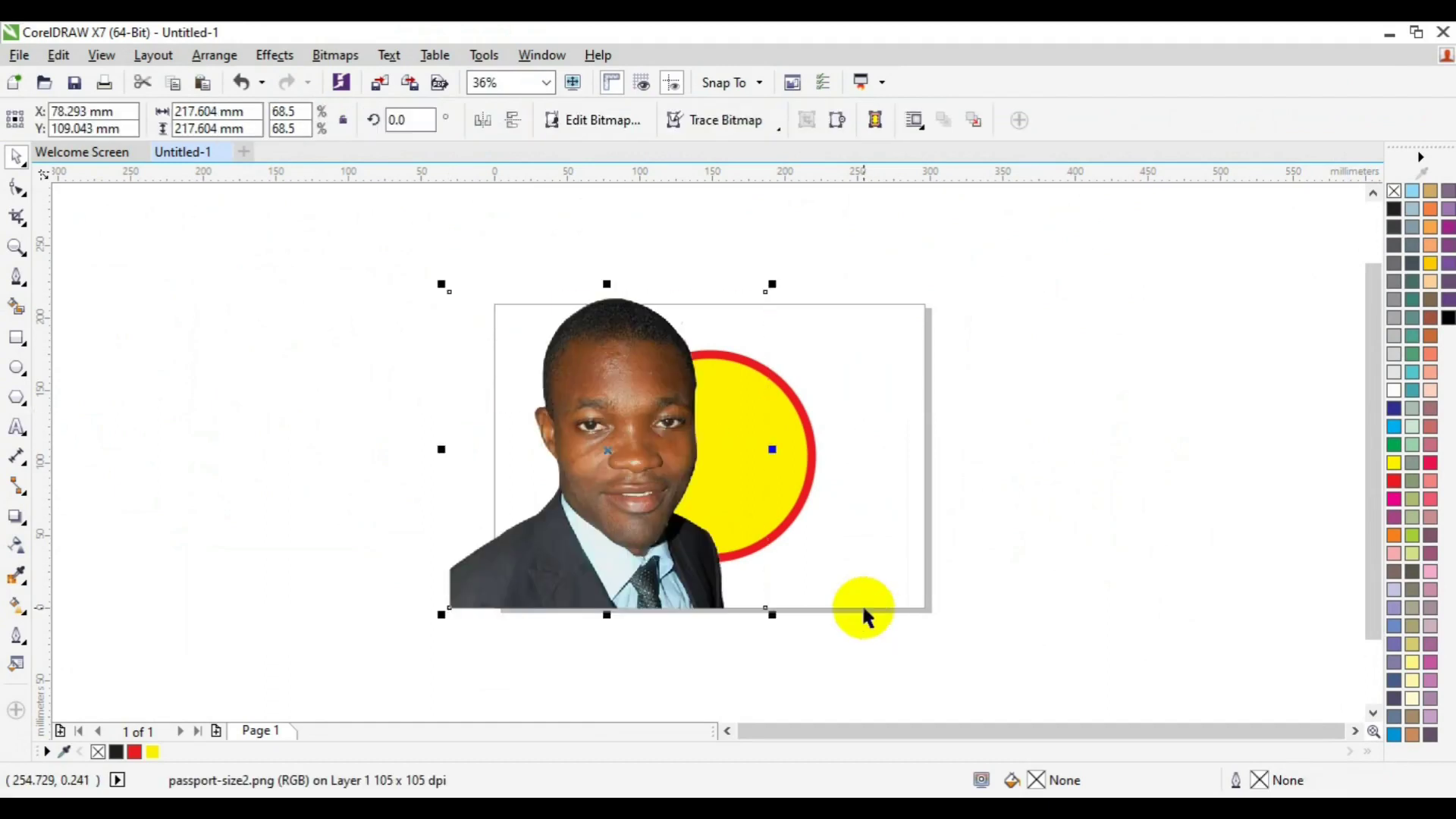
Leave a spare copy of the photo left of the page and move the other to the right
click(862, 605)
drag(861, 604, 316, 504)
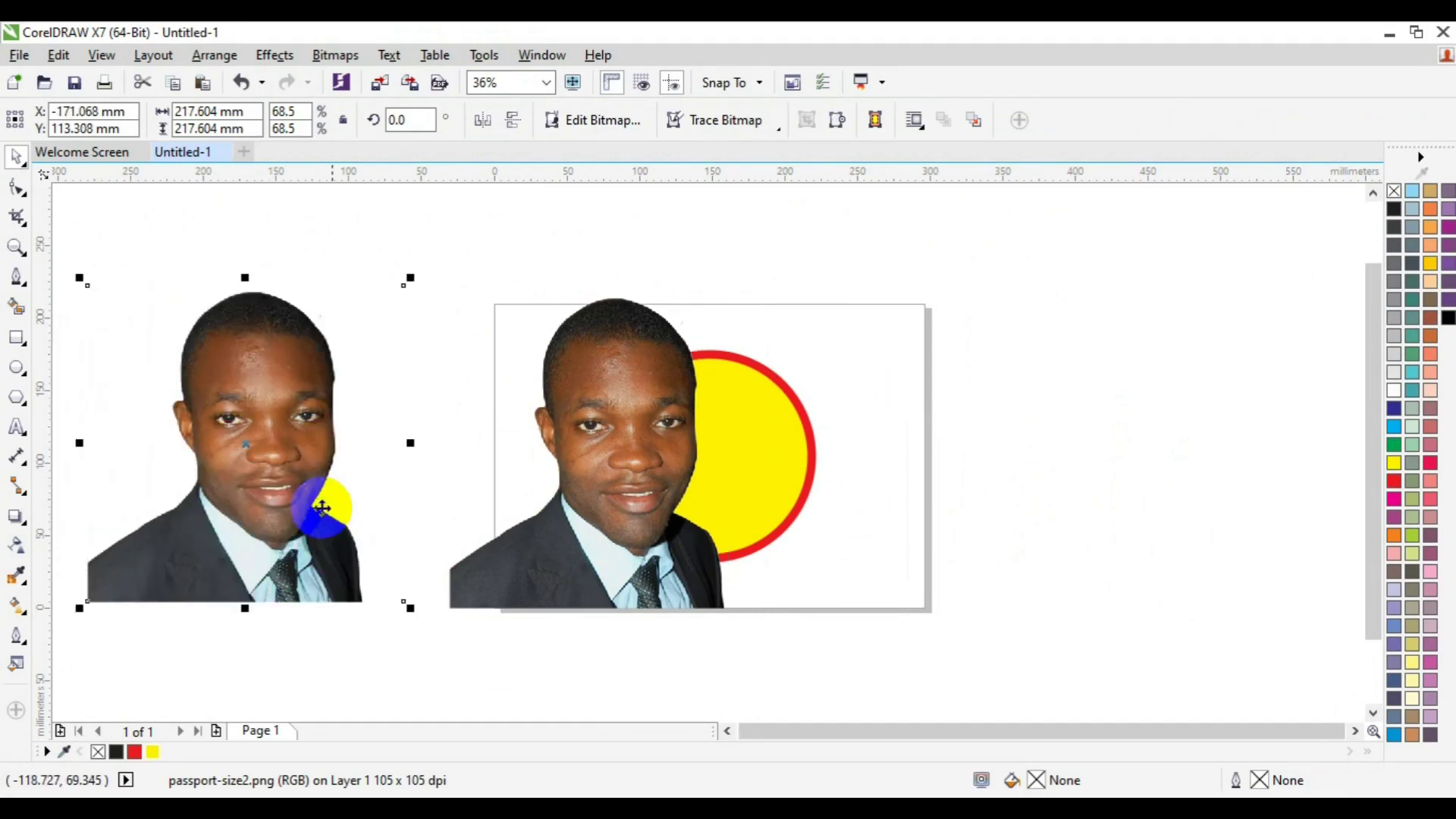
drag(675, 518, 1058, 506)
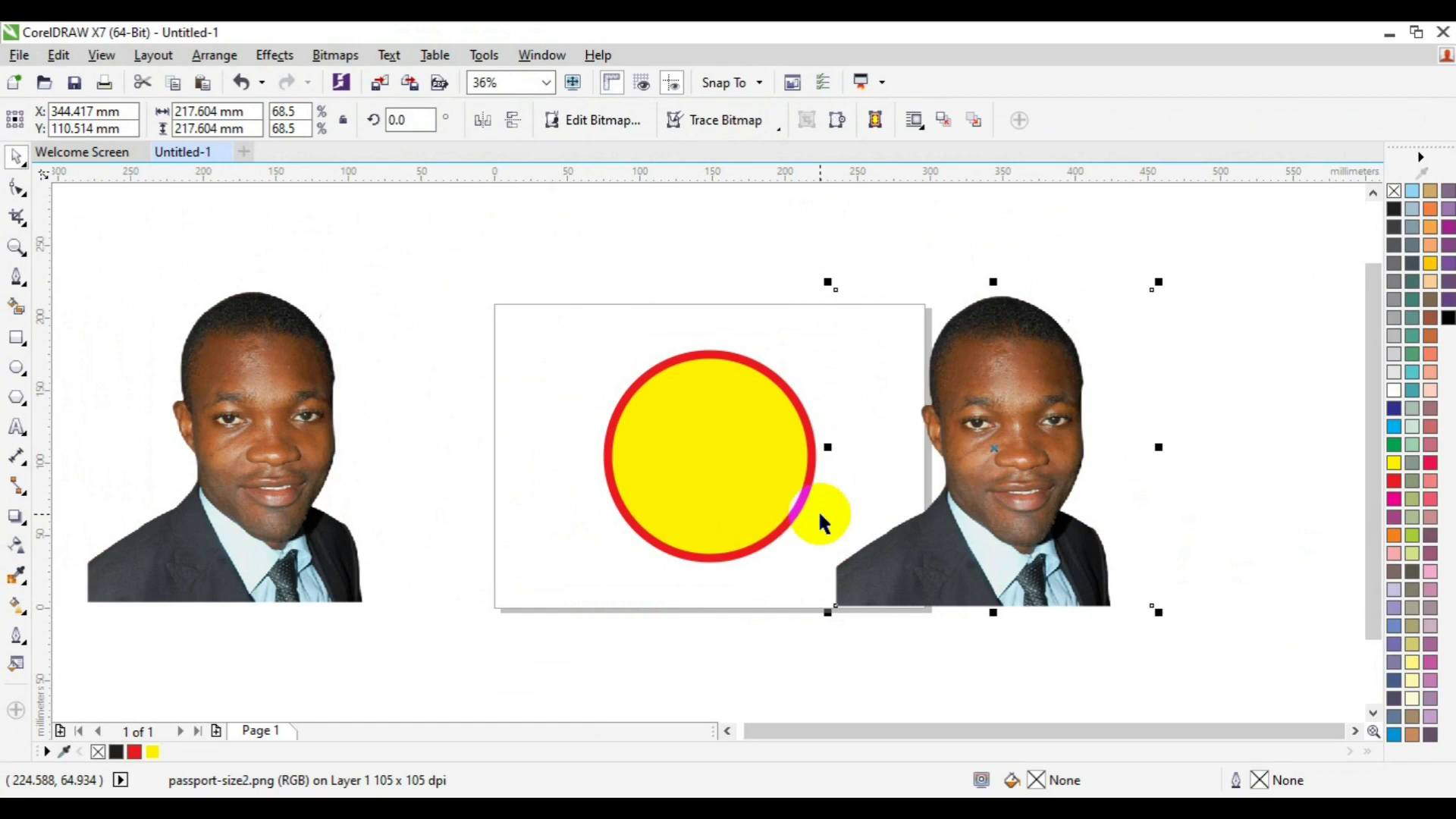
Centre the photo over the circle and scale it down to 165.409 mm
key(p)
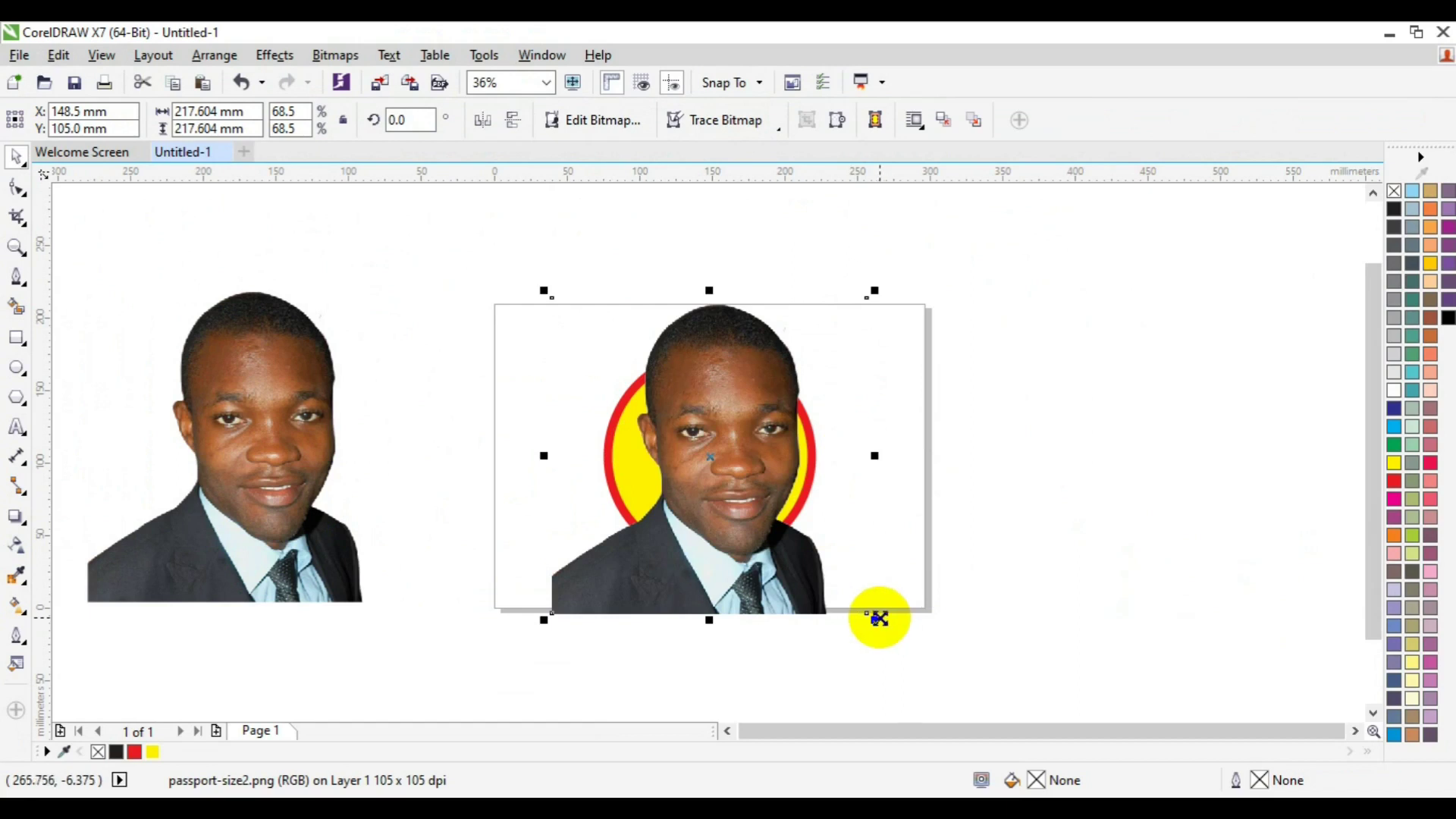
drag(879, 619, 840, 584)
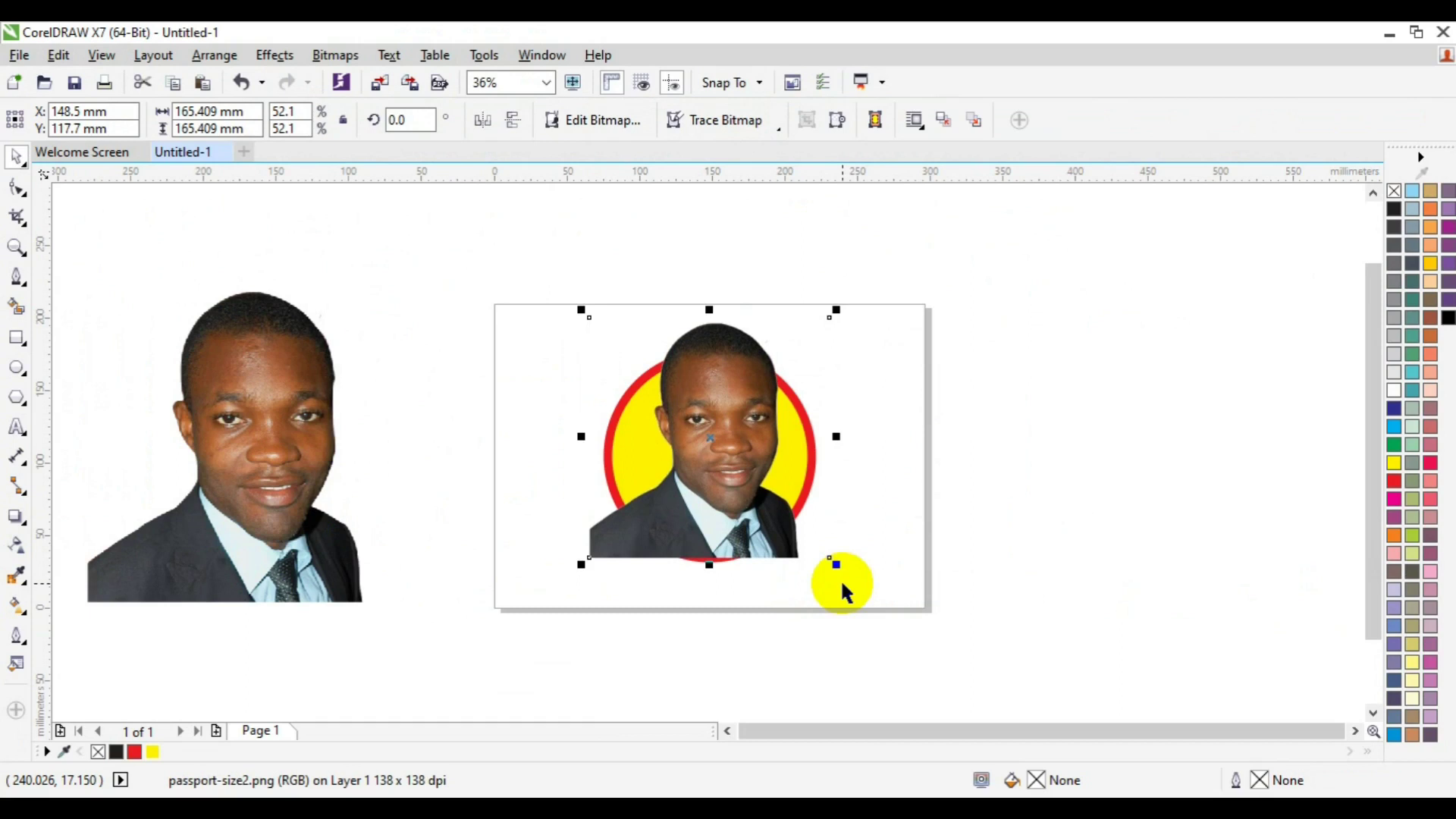
click(718, 514)
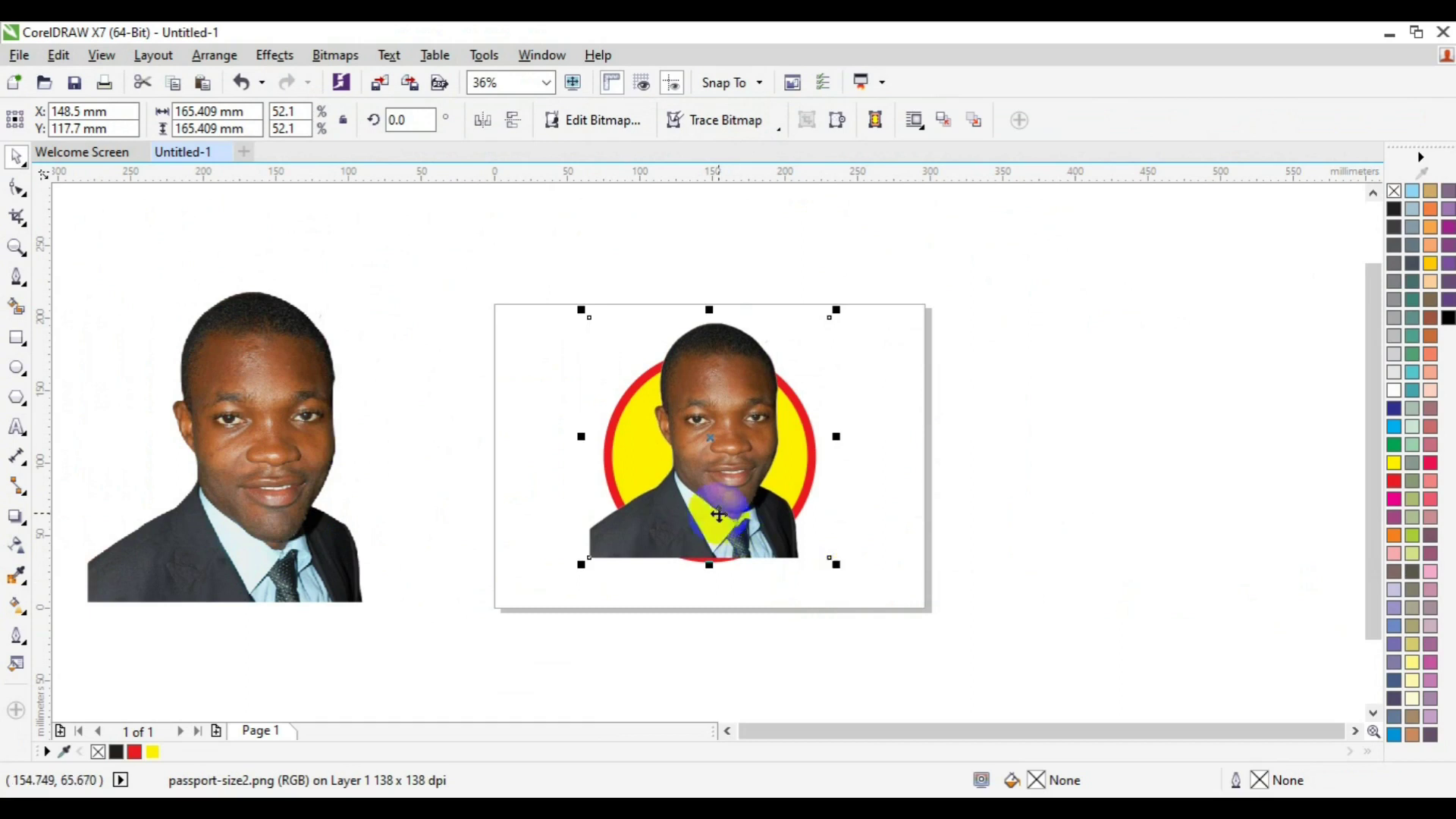
Drop spare copies of the portrait to the right of the page
drag(718, 514, 974, 503)
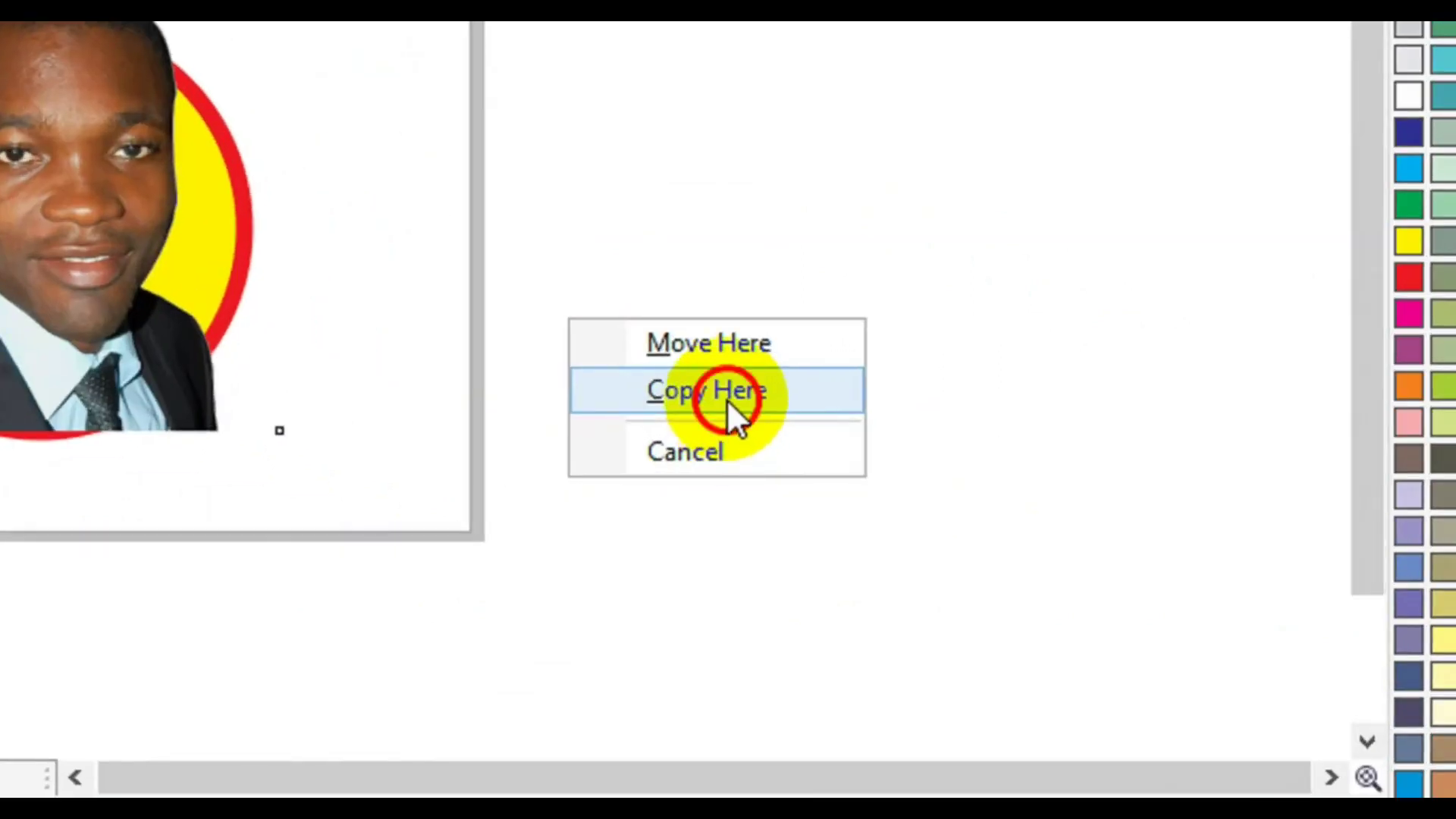
click(727, 399)
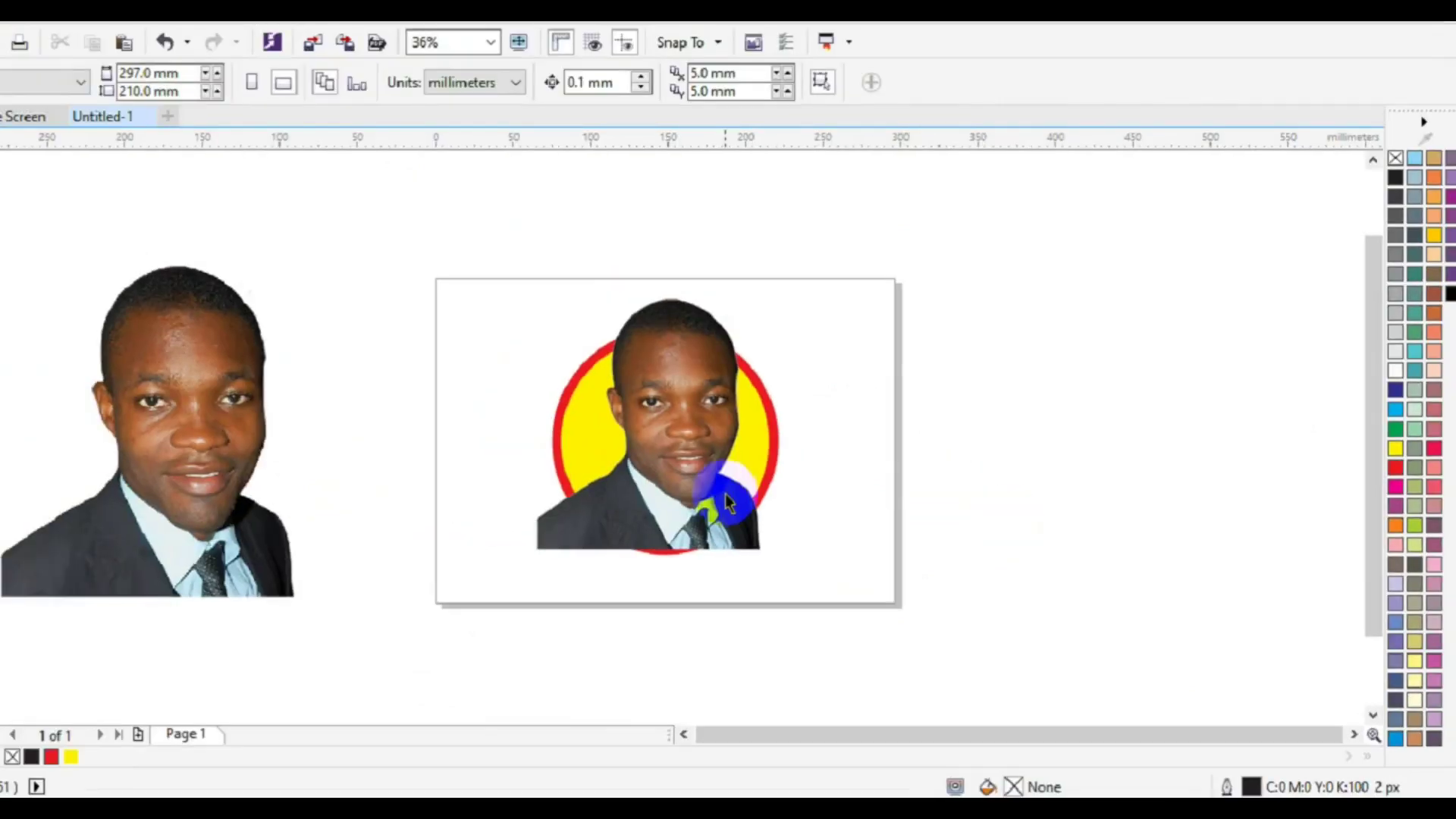
click(726, 501)
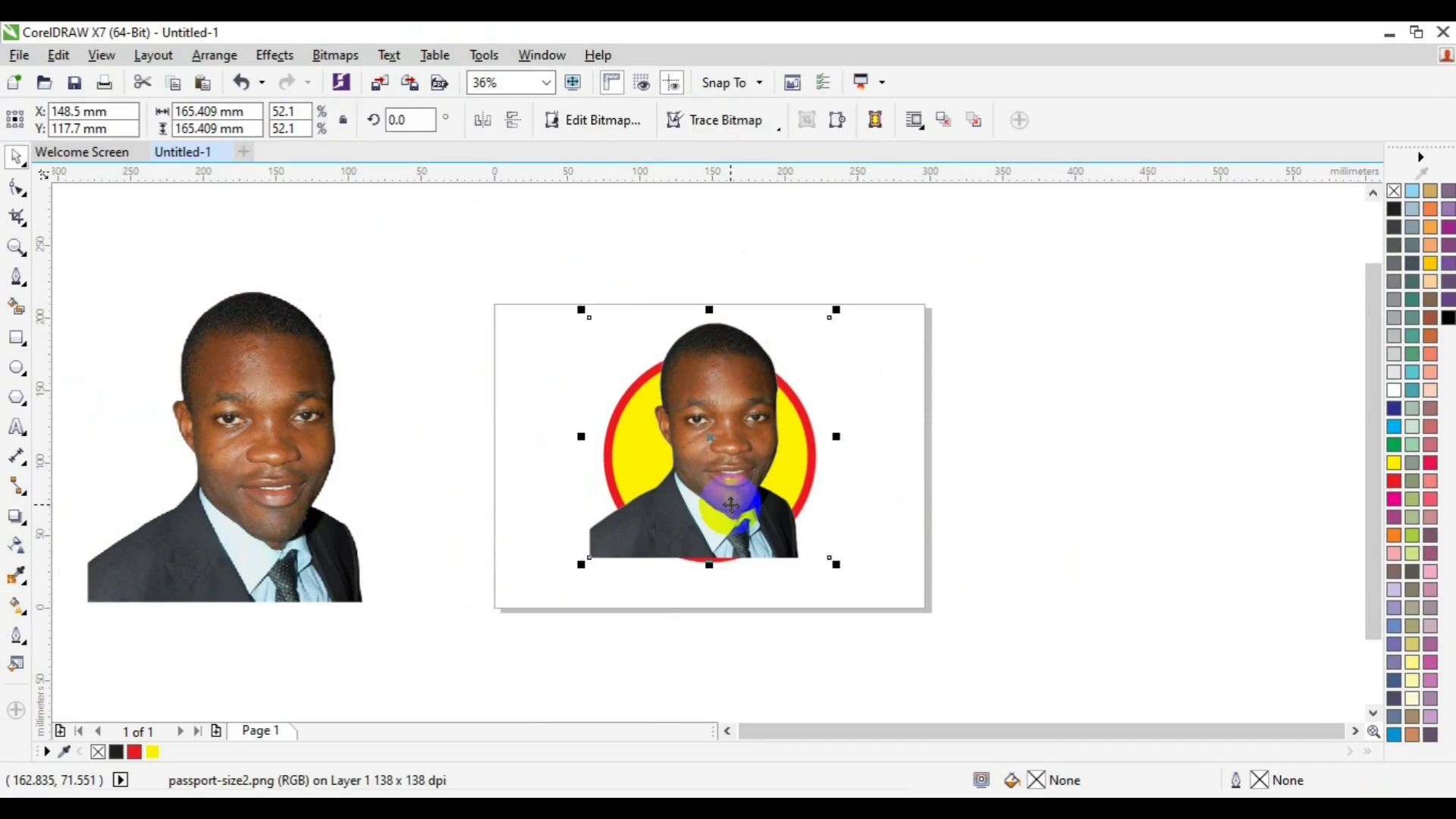
drag(731, 504, 988, 523)
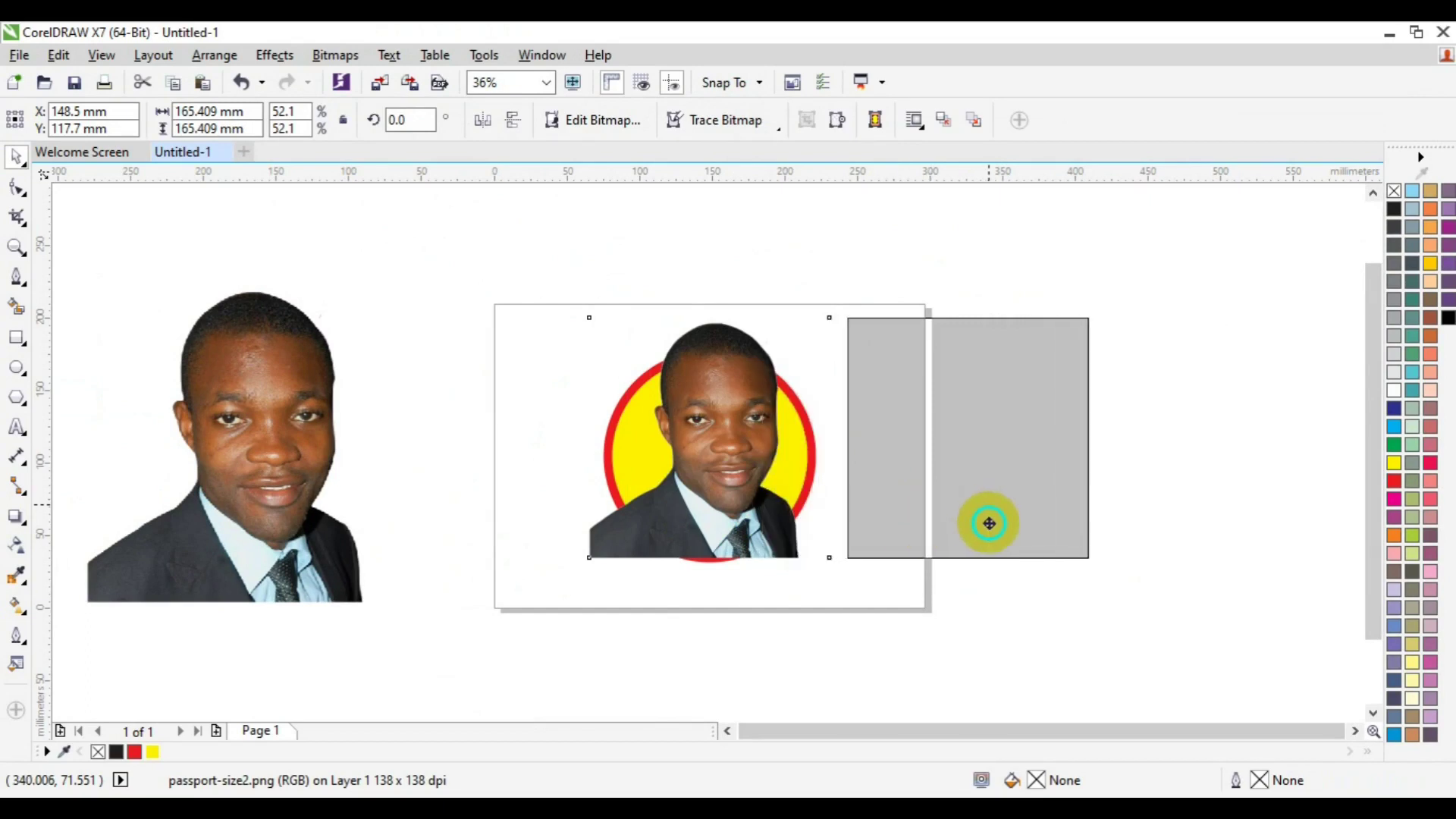
right_click(989, 523)
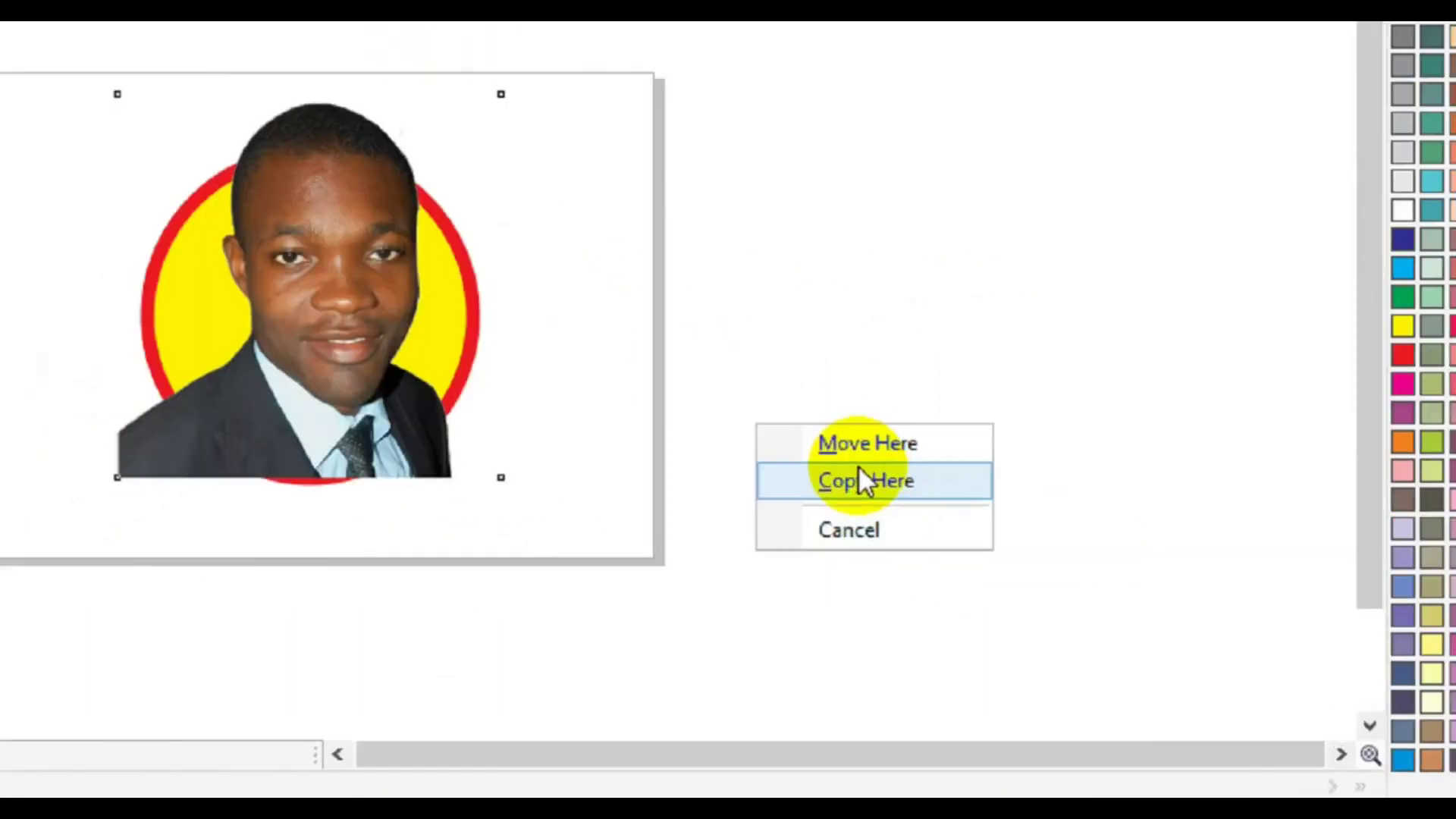
click(1057, 559)
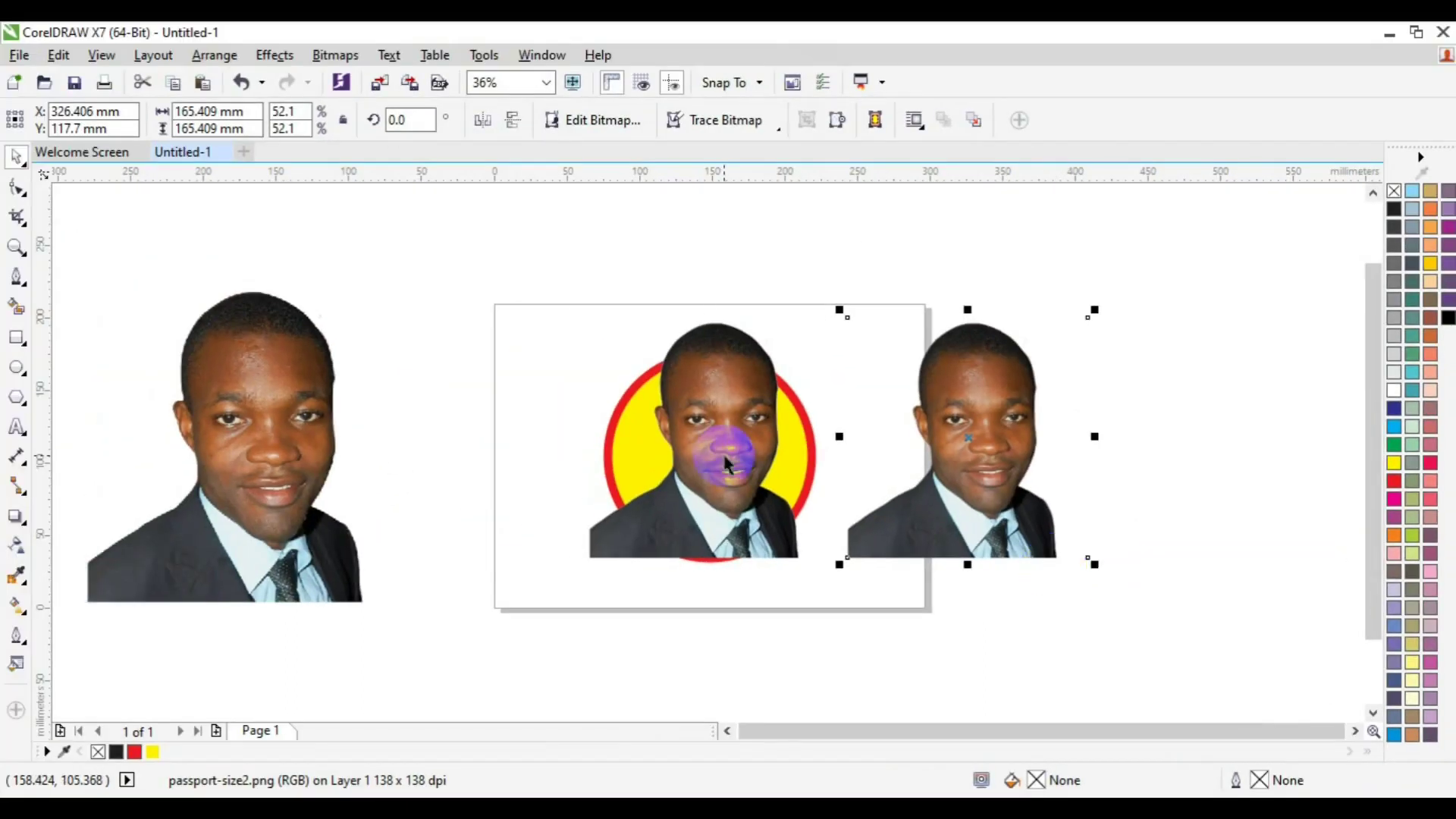
Shift the photo on the circle left to X 98.293 mm
click(726, 460)
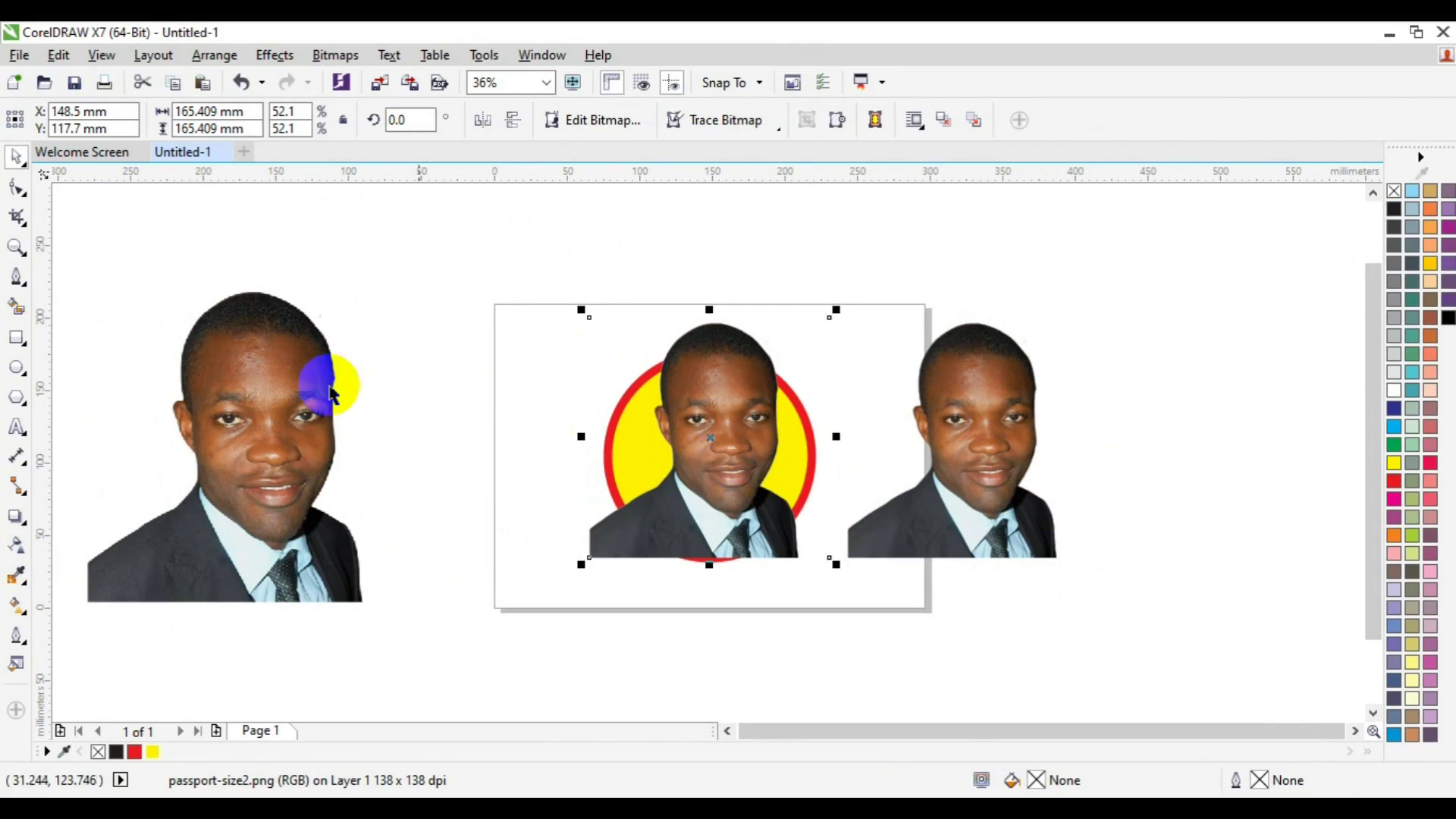
click(686, 446)
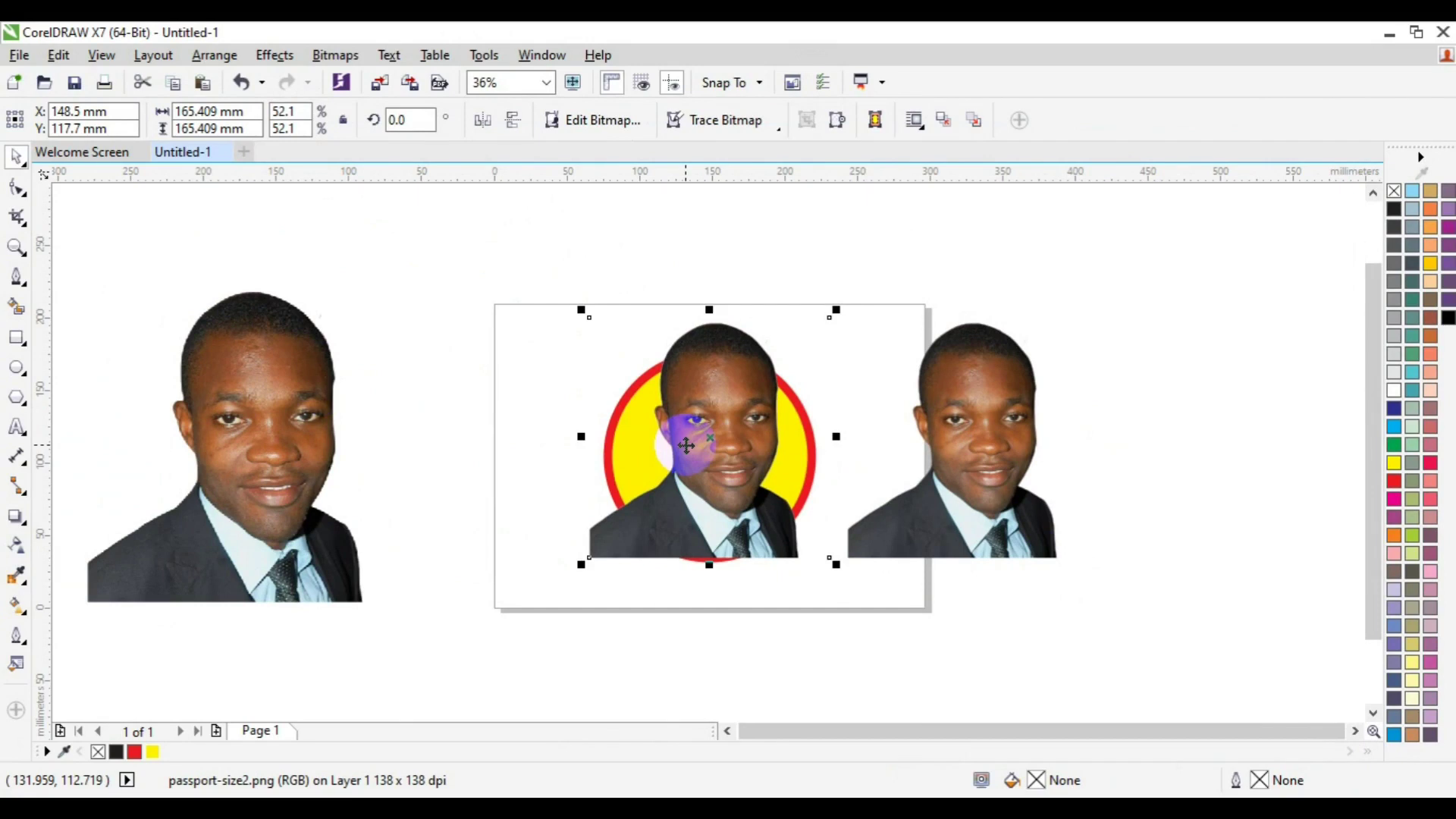
drag(686, 446, 613, 444)
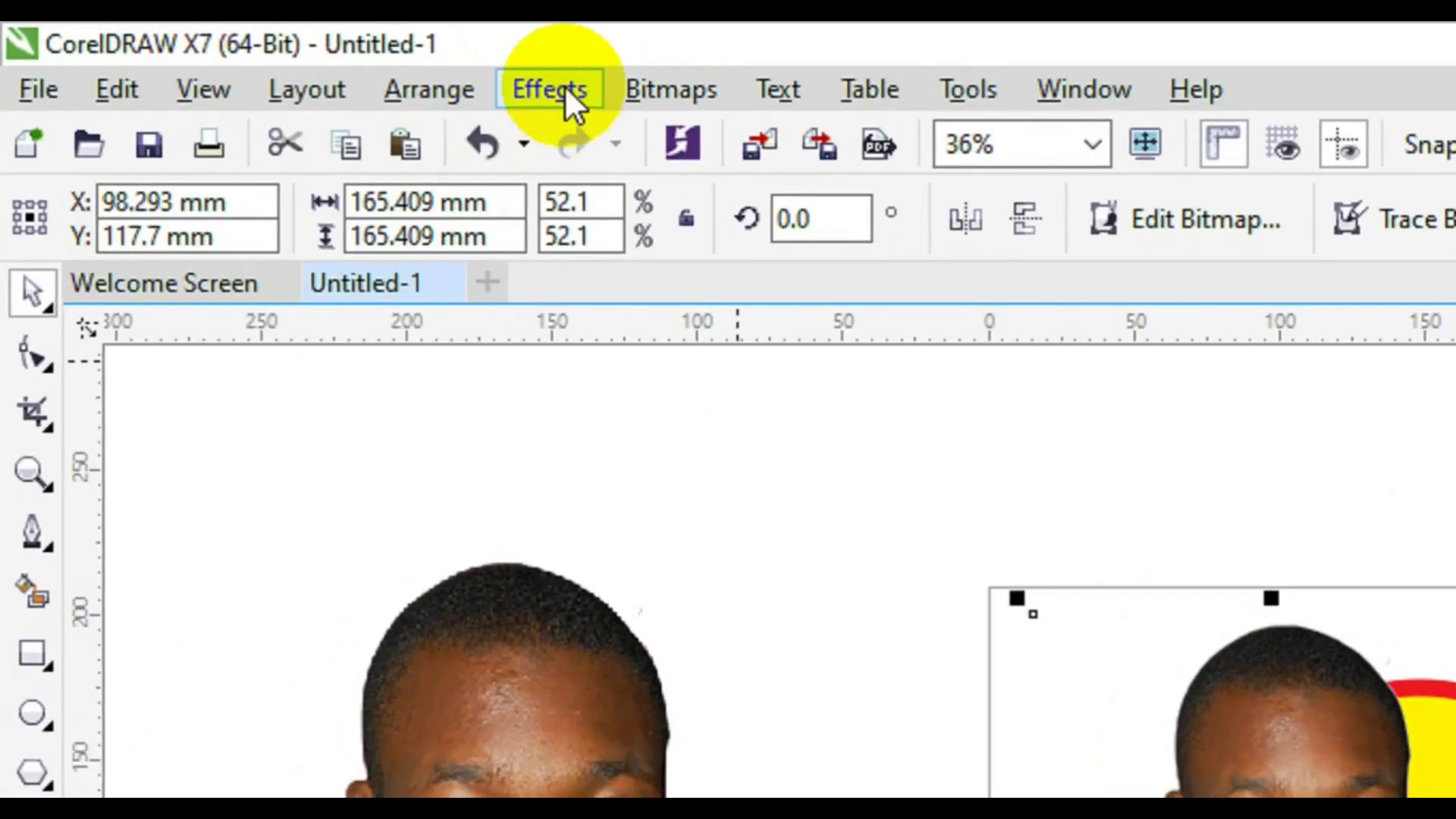
click(279, 54)
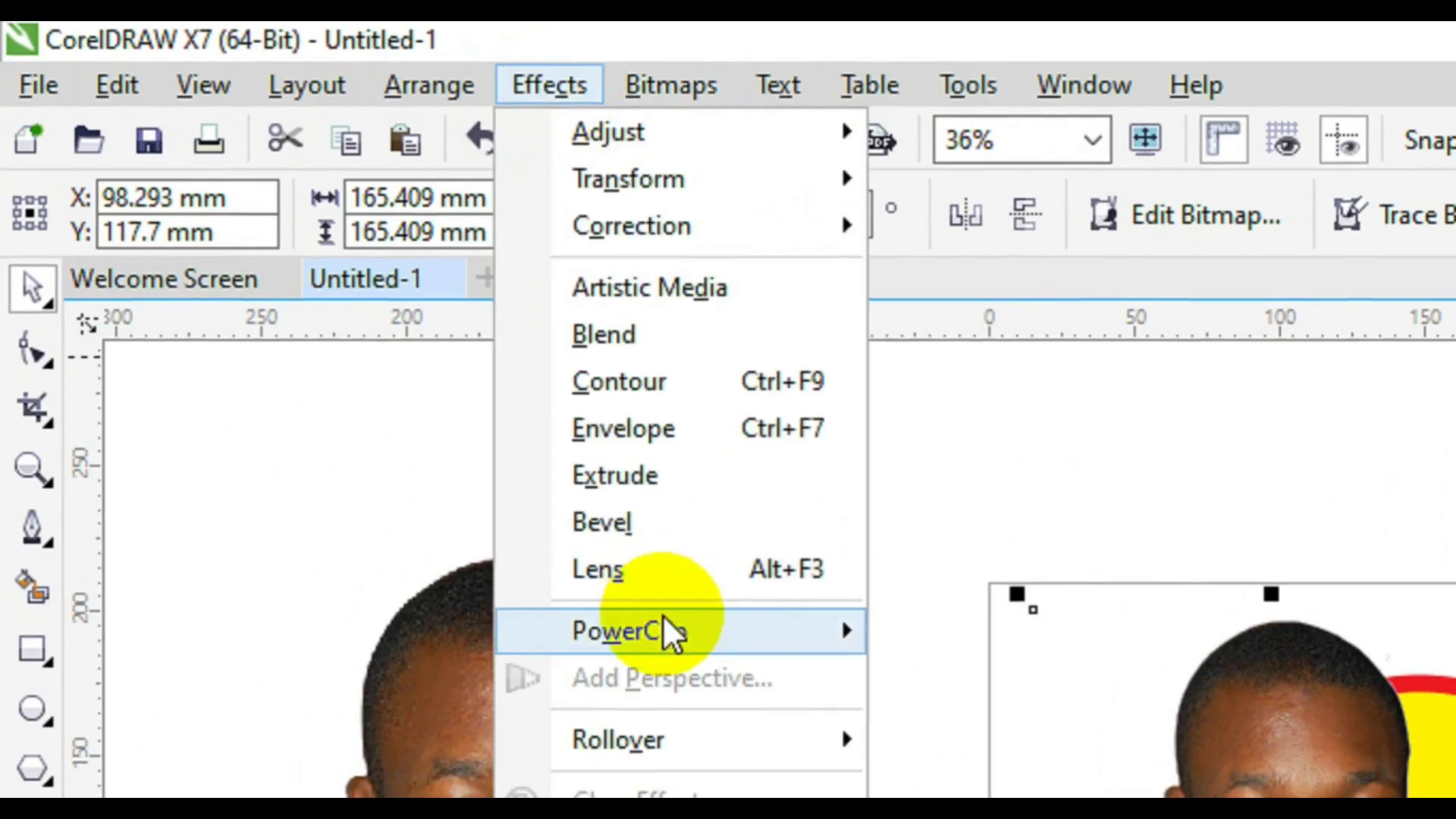
PowerClip the photo inside the yellow-and-red circle and enter Edit PowerClip
mouse_move(664, 633)
click(991, 606)
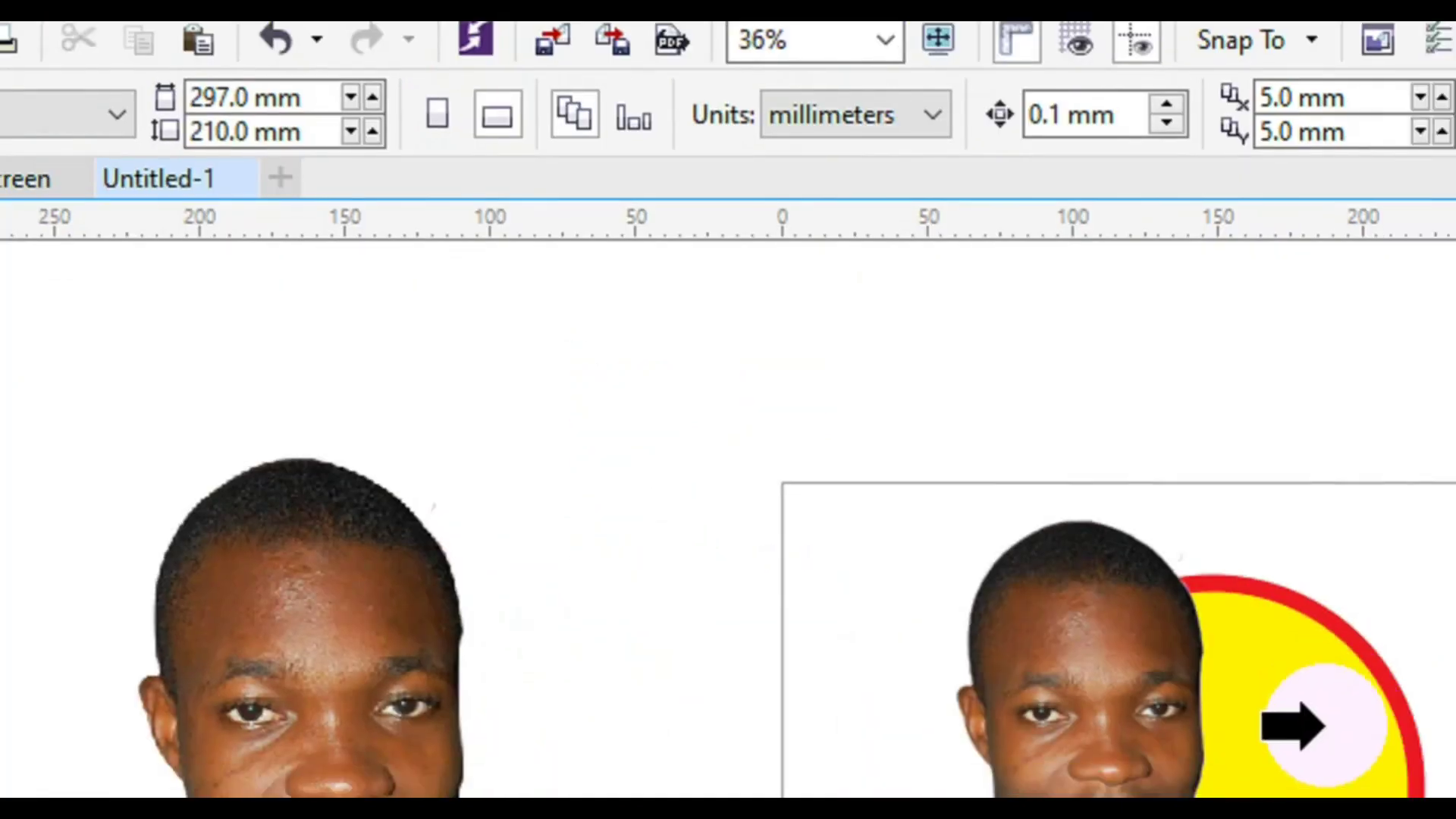
click(1384, 753)
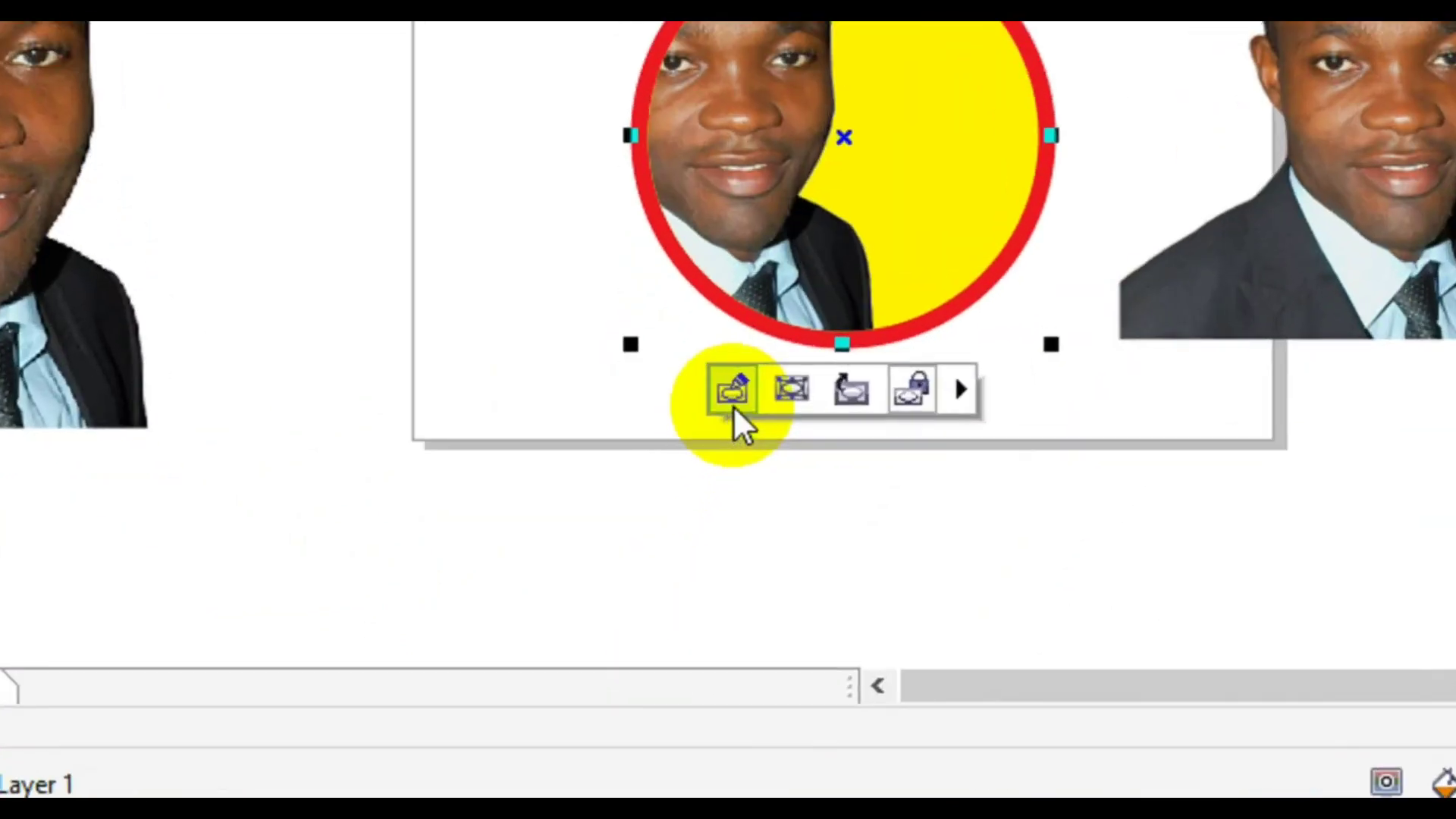
click(732, 391)
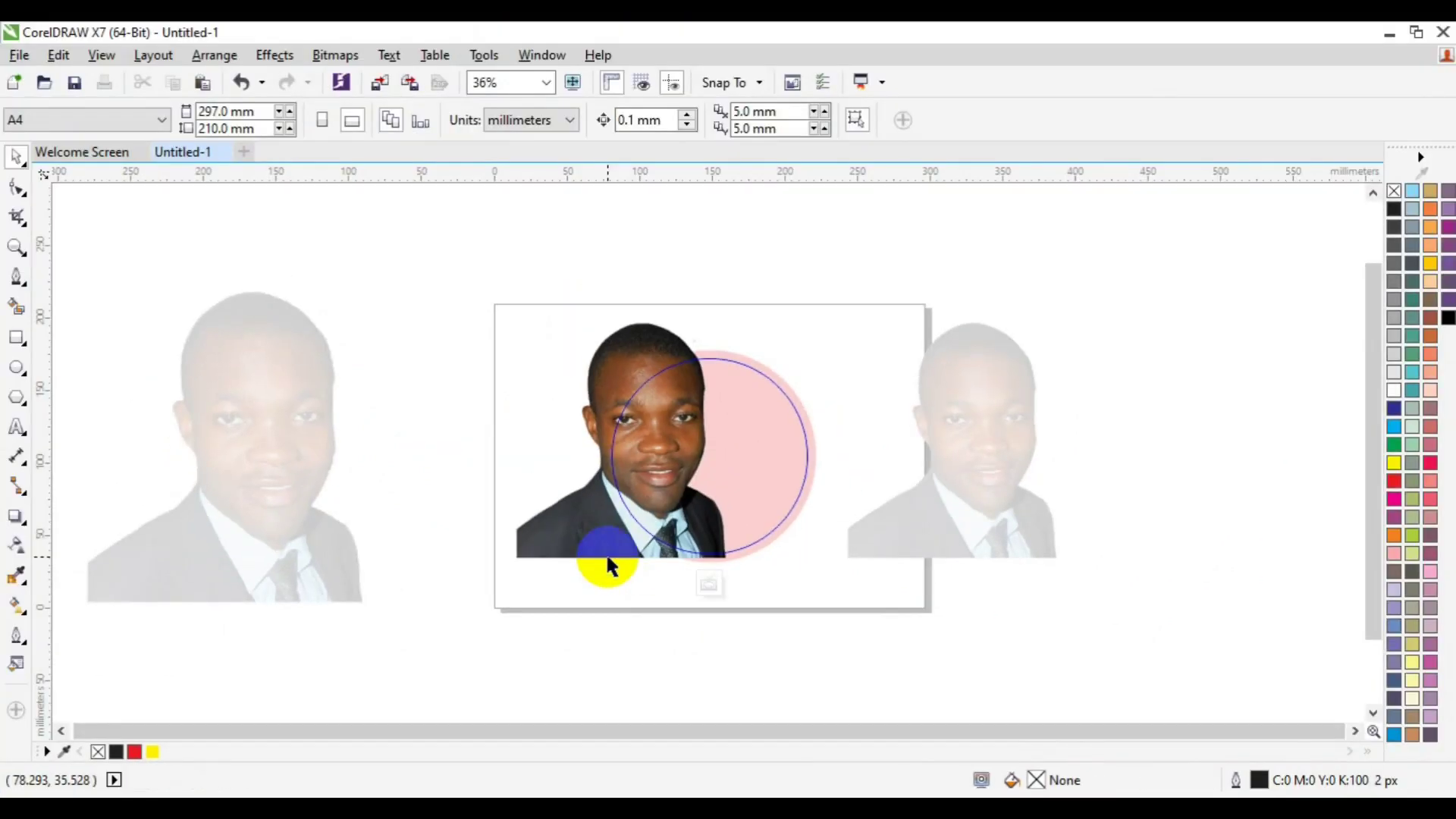
Centre the clipped photo and nudge it up to X 148.5 mm, Y 117.3 mm using a guideline
click(610, 543)
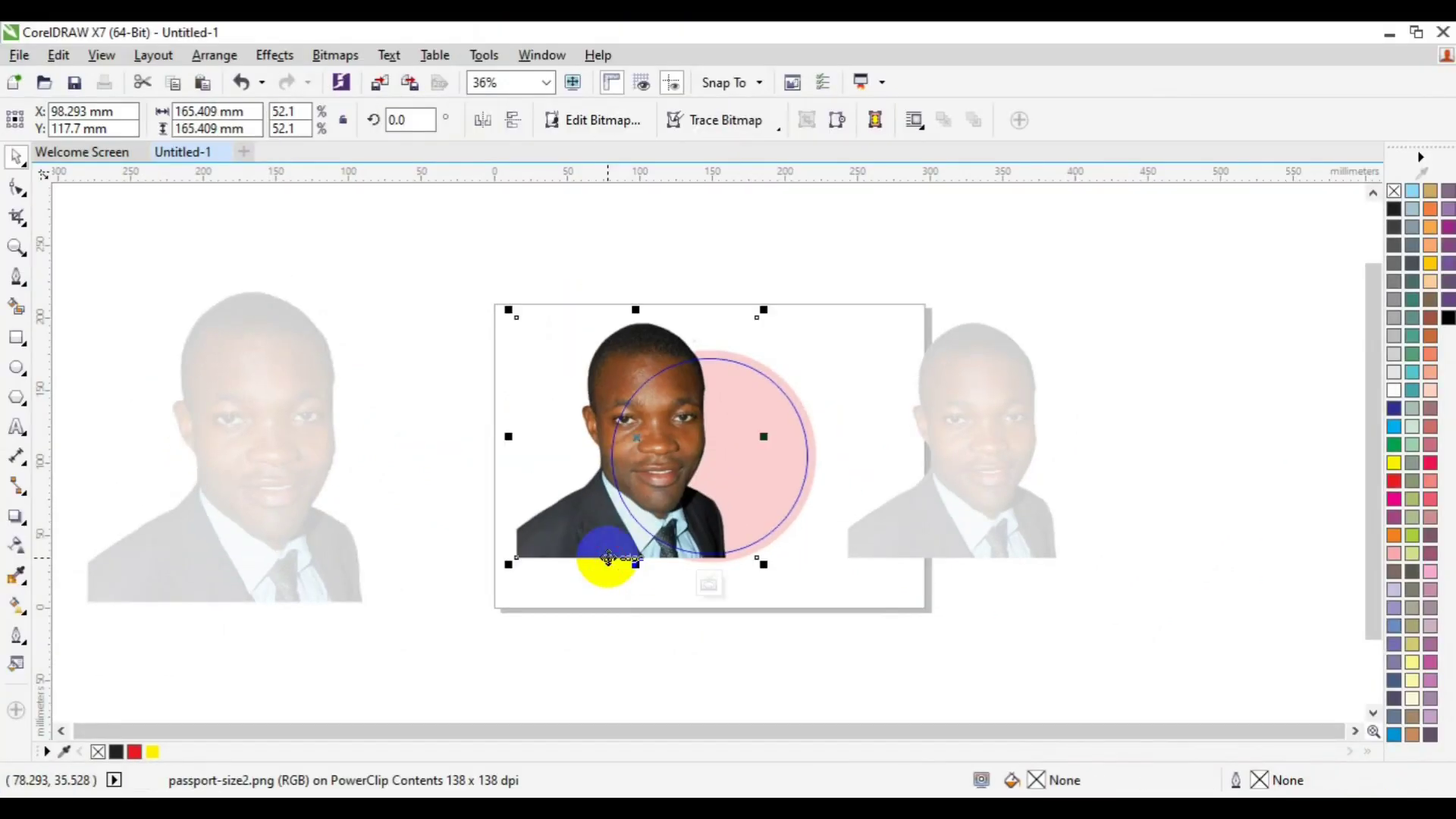
key(p)
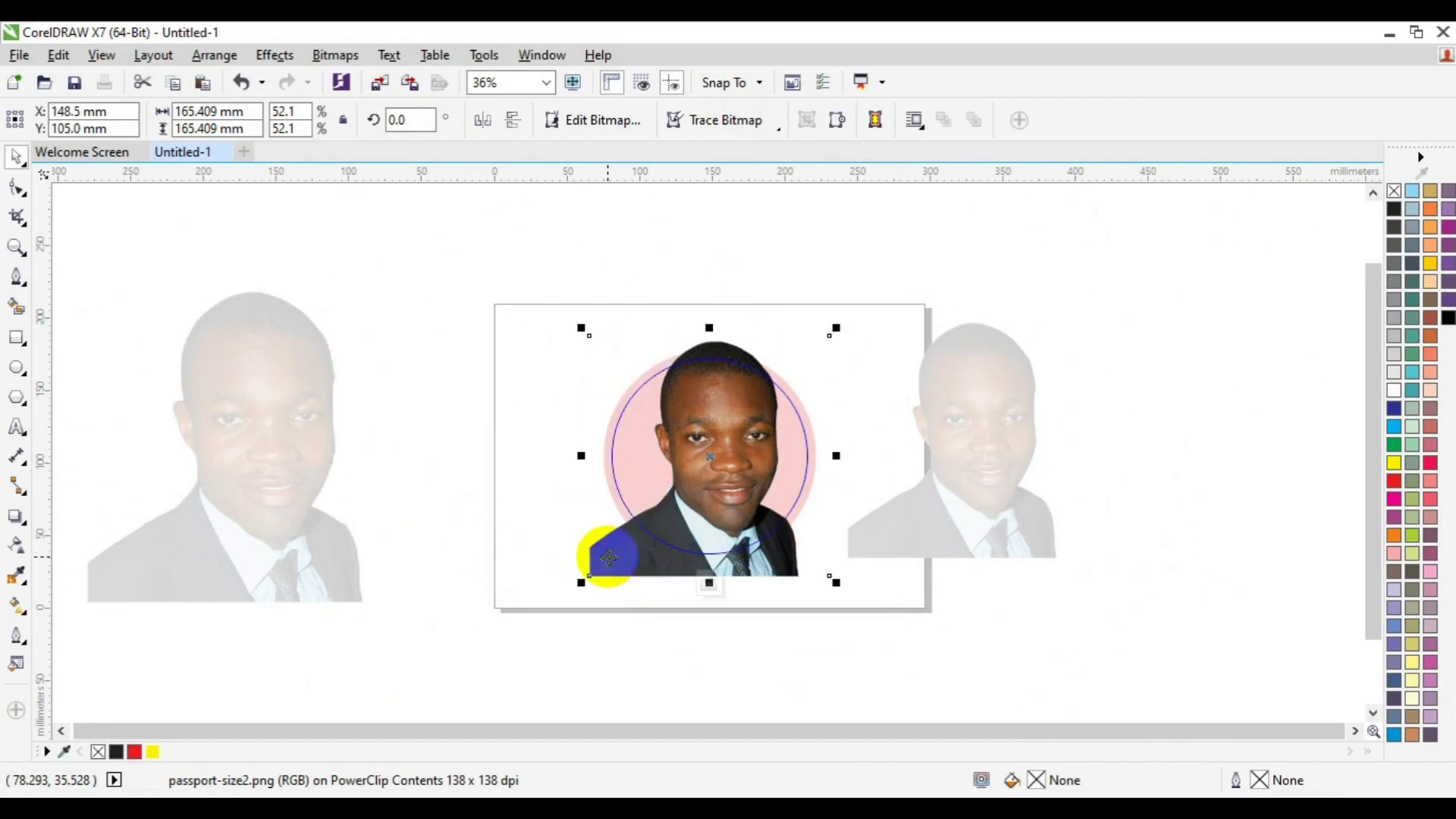
drag(608, 557, 609, 556)
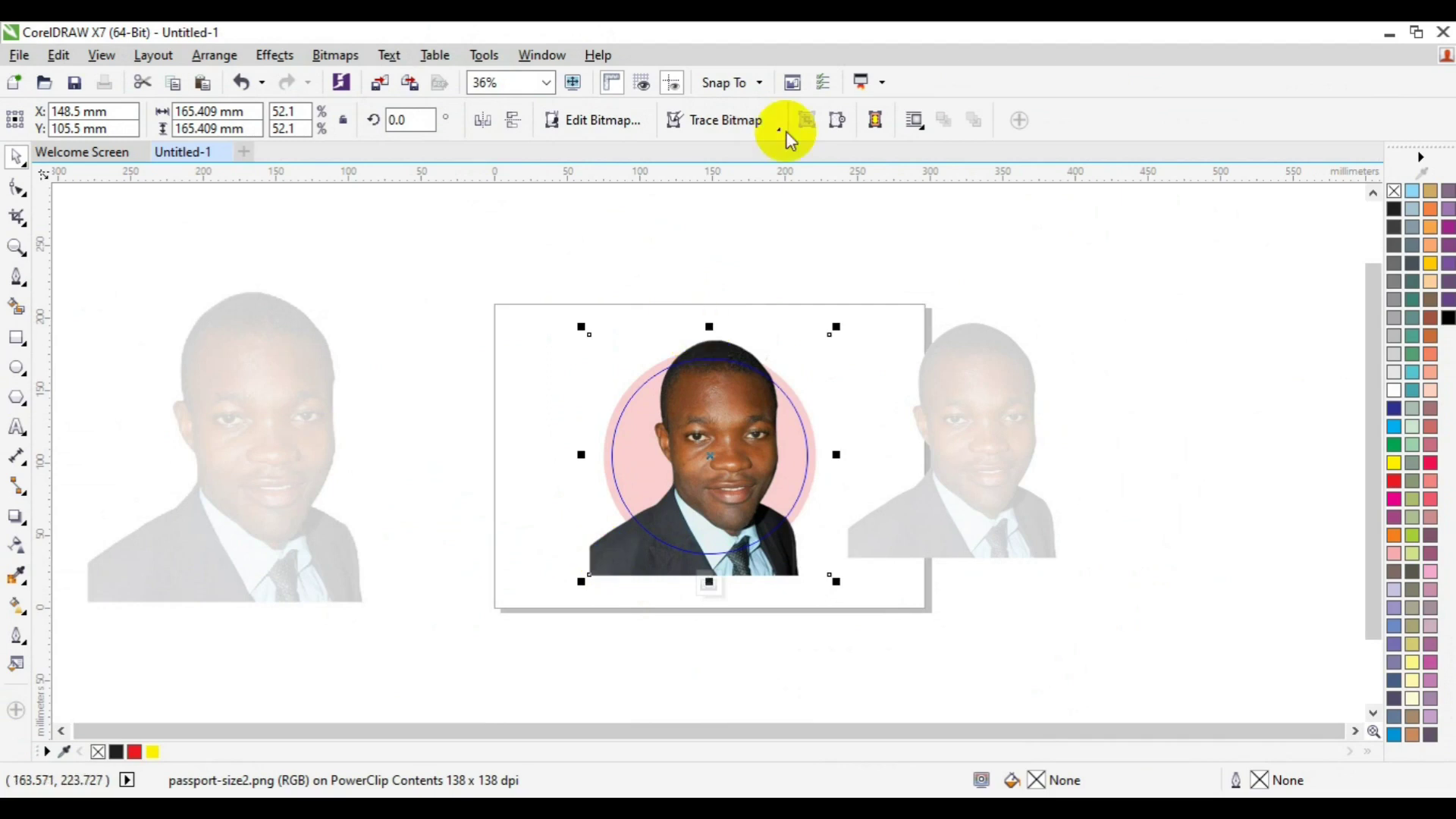
drag(773, 179, 872, 555)
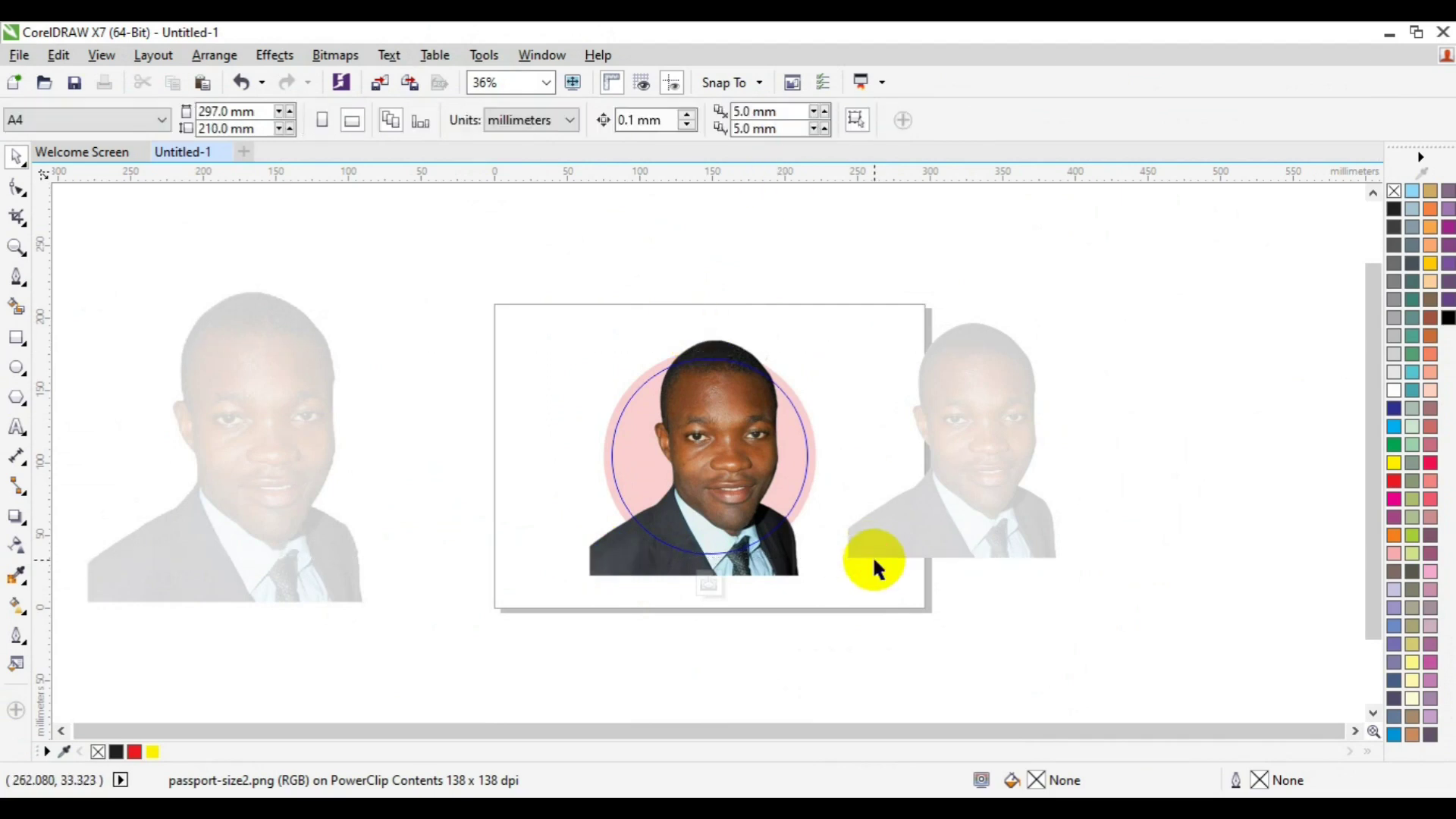
click(707, 506)
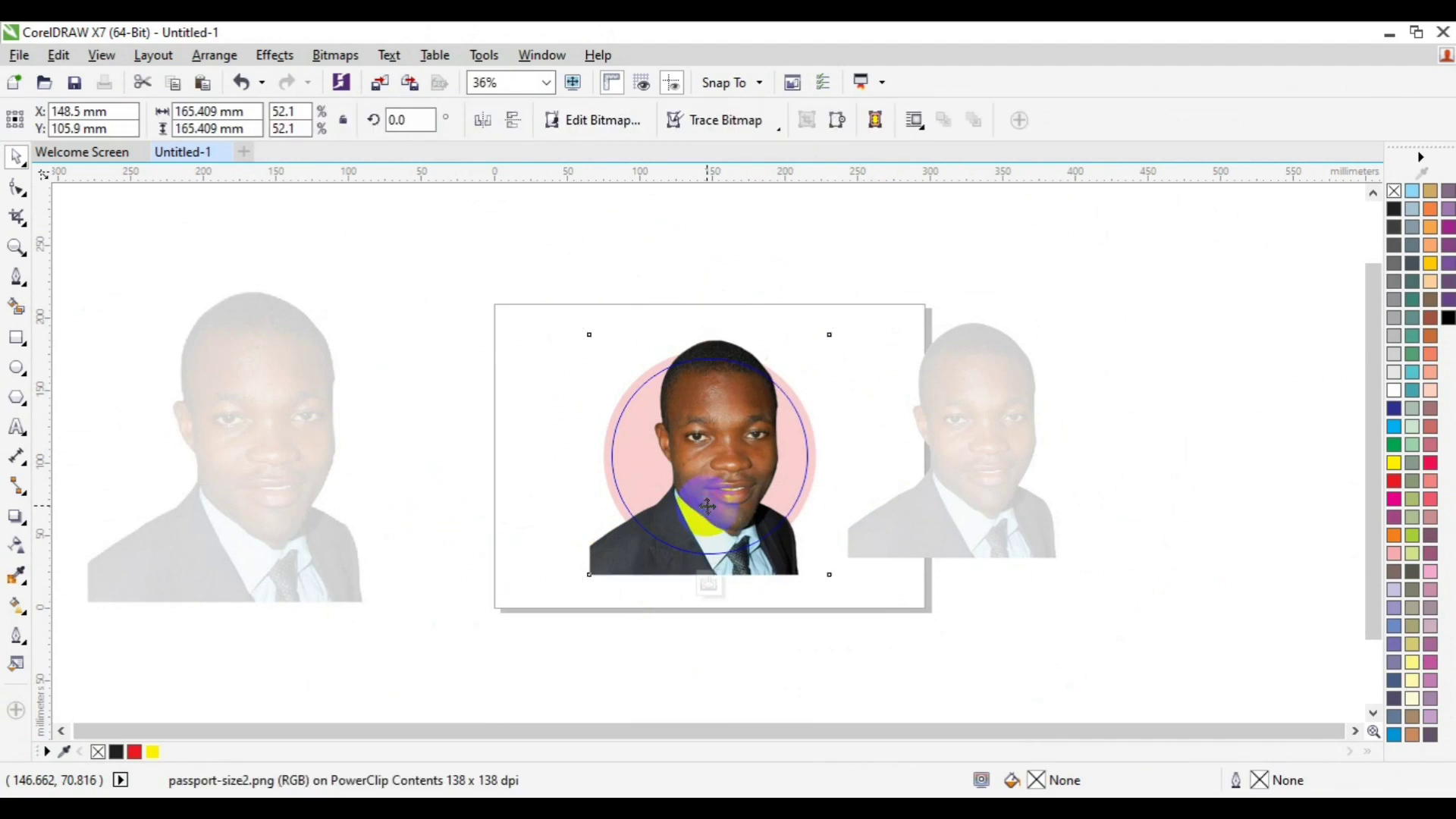
drag(707, 506, 706, 504)
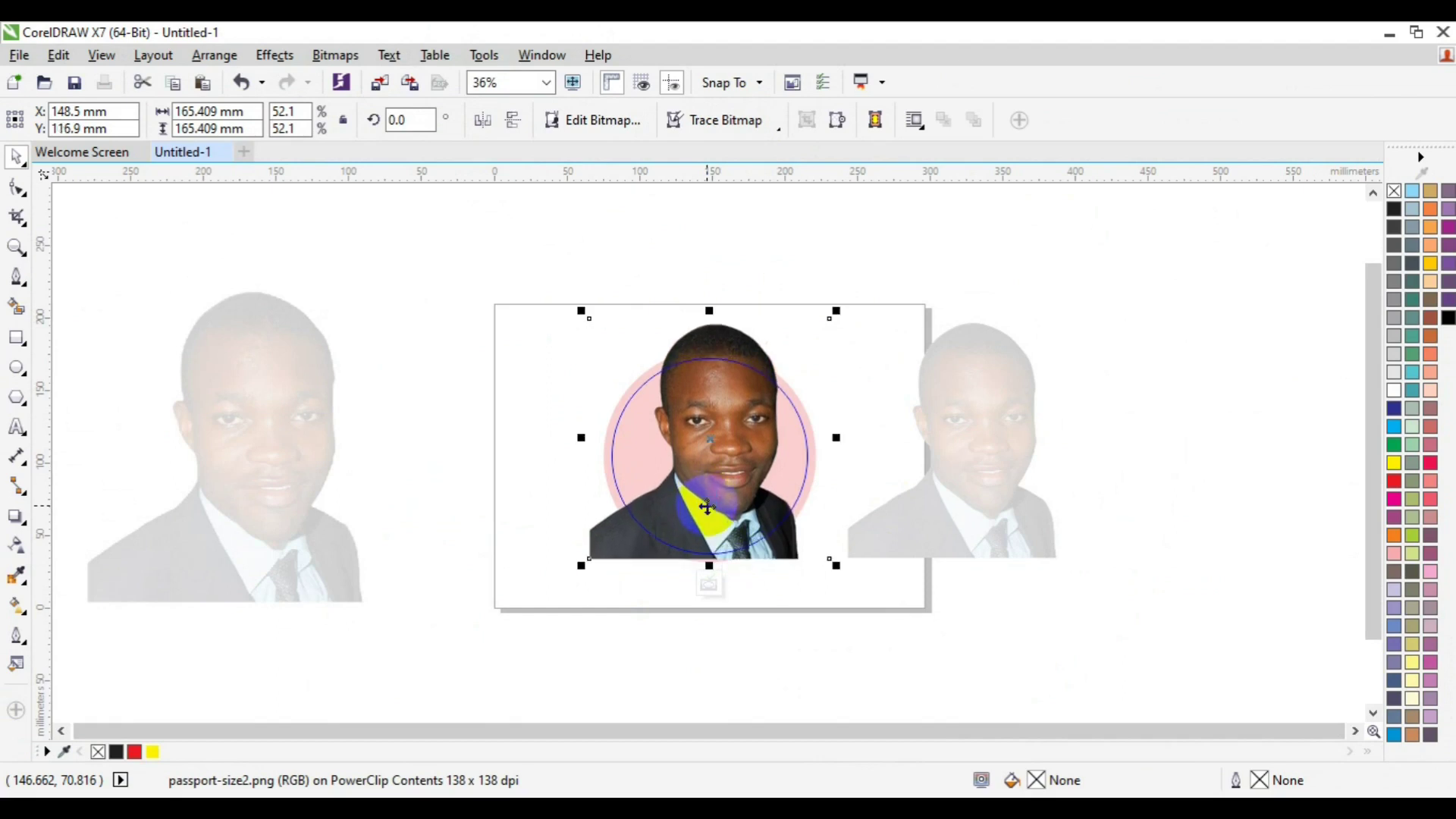
drag(707, 506, 707, 506)
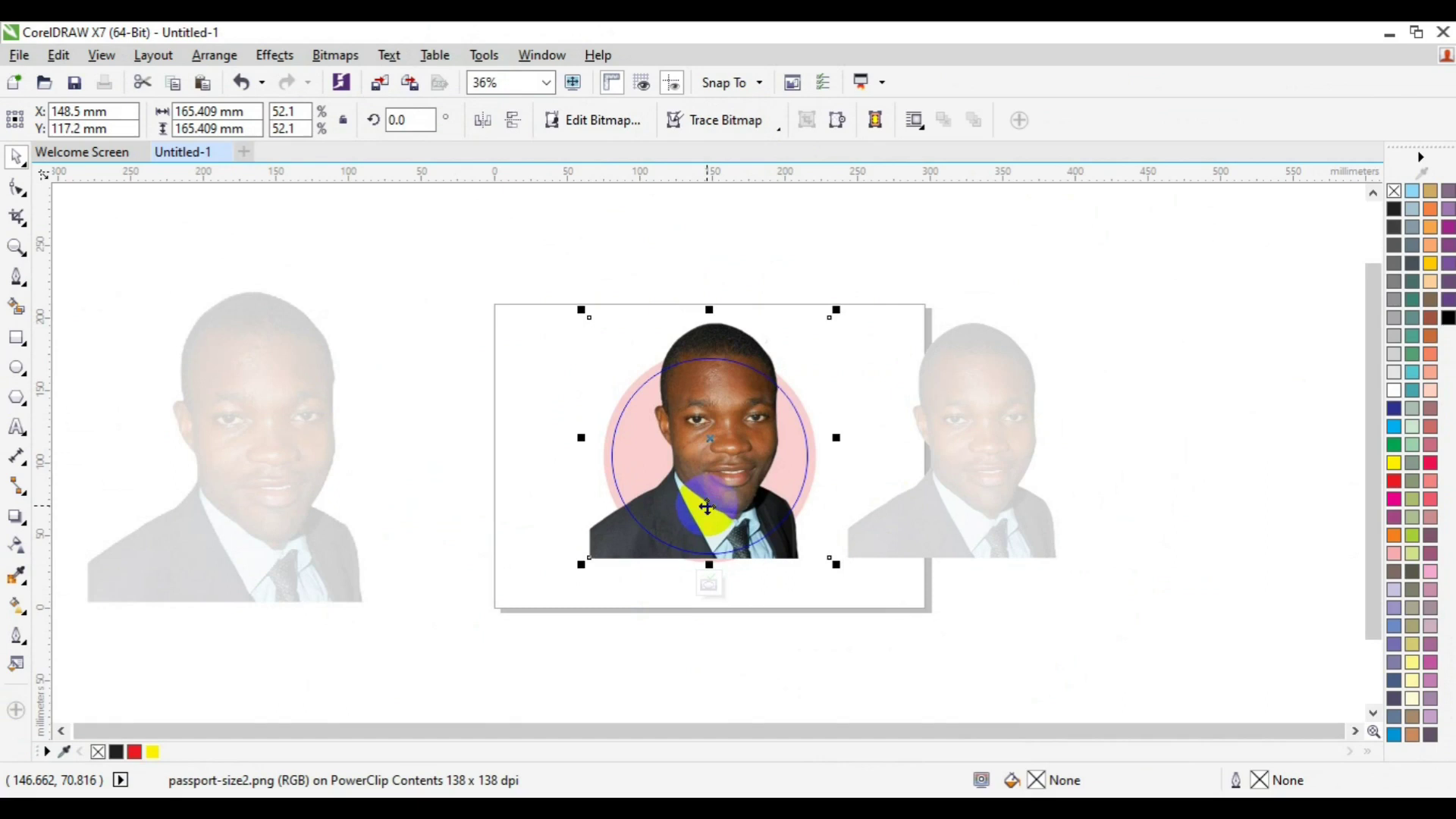
drag(707, 506, 707, 506)
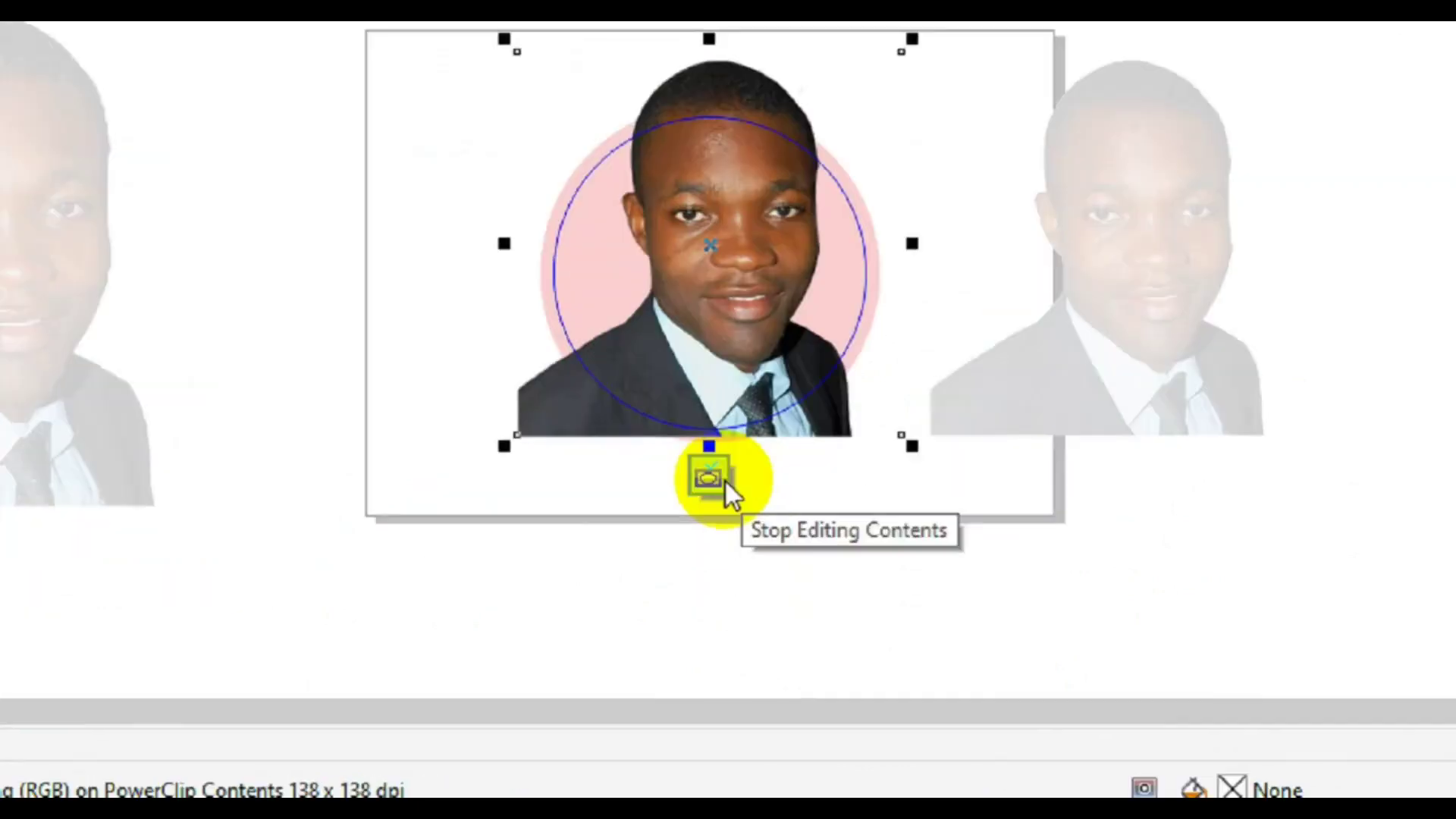
Stop editing the PowerClip and move the spare portrait copy over the circle
click(713, 585)
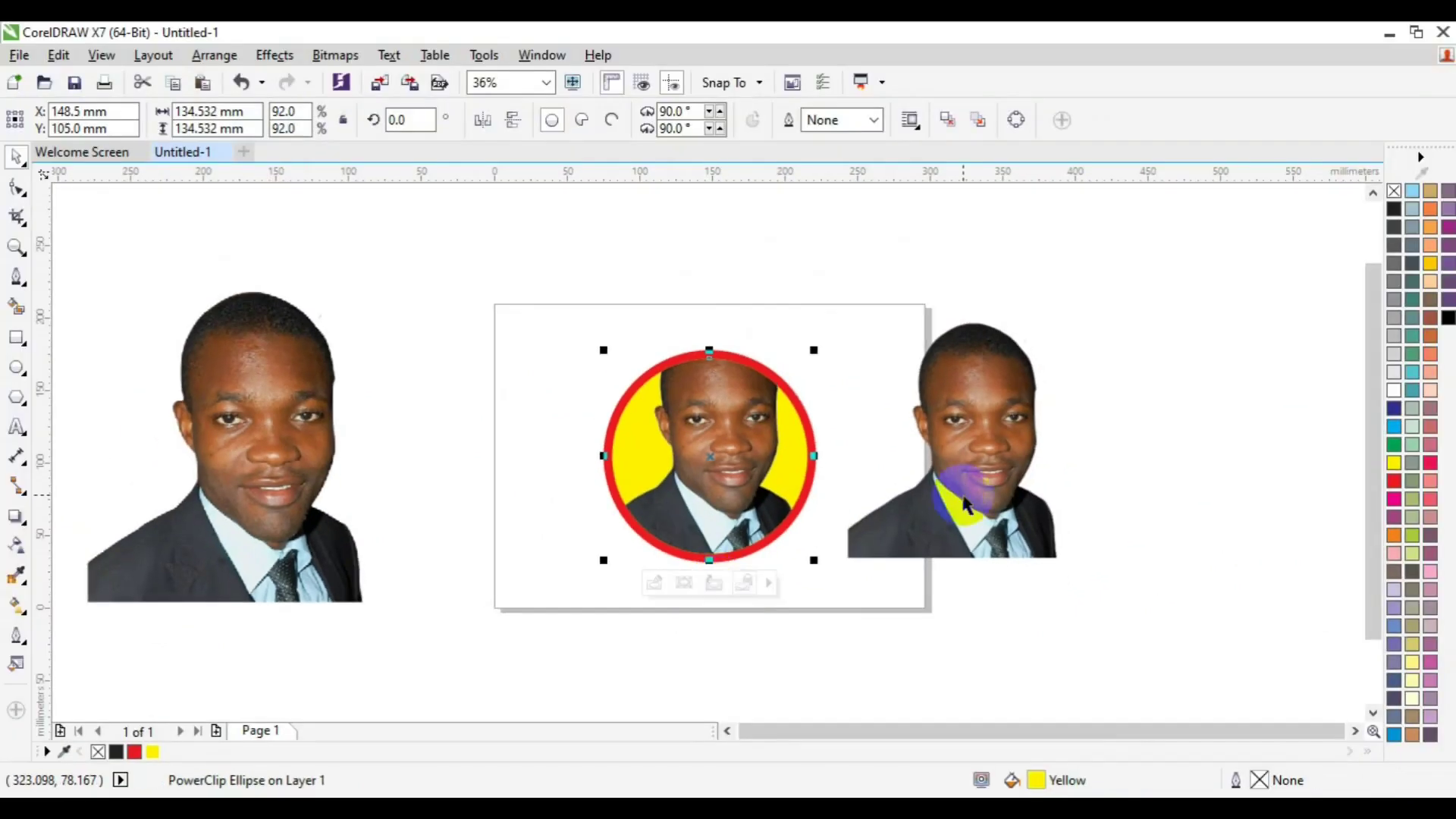
click(963, 497)
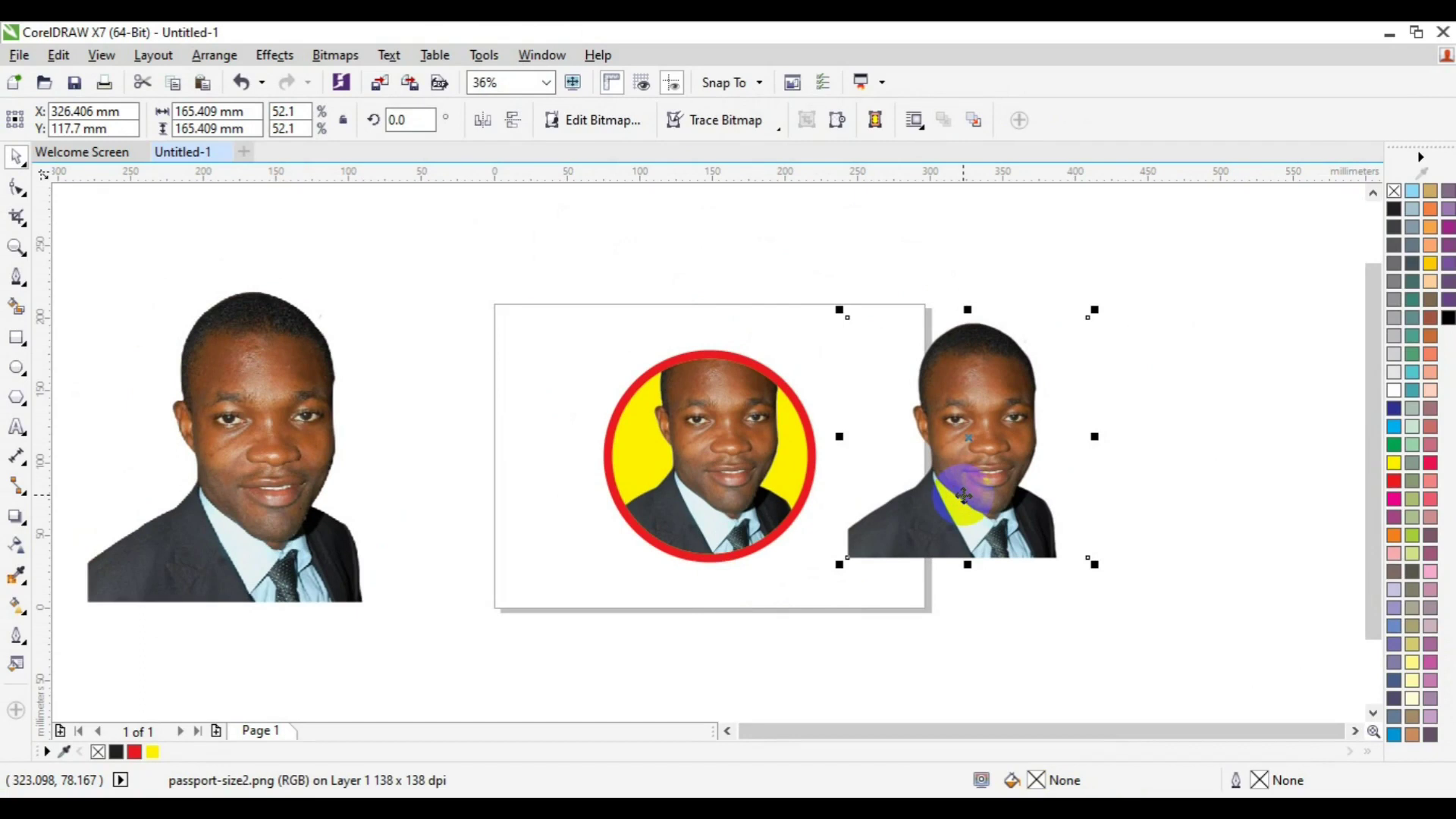
drag(963, 497, 722, 496)
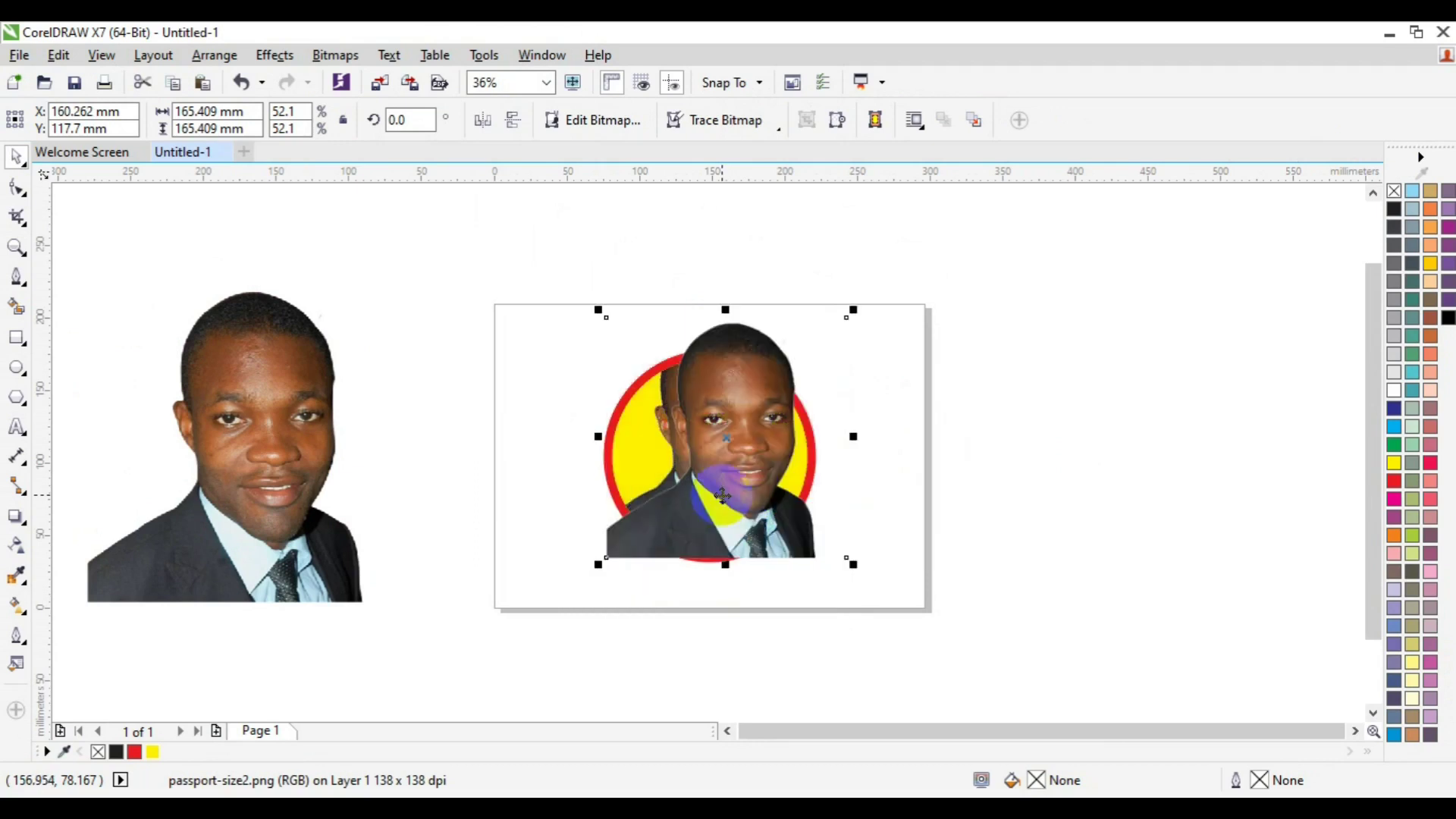
Nudge the overlaid portrait left to X 149.462 mm, Y 117.7 mm
drag(722, 495, 722, 495)
key(Left)
key(Left)
key(Left)
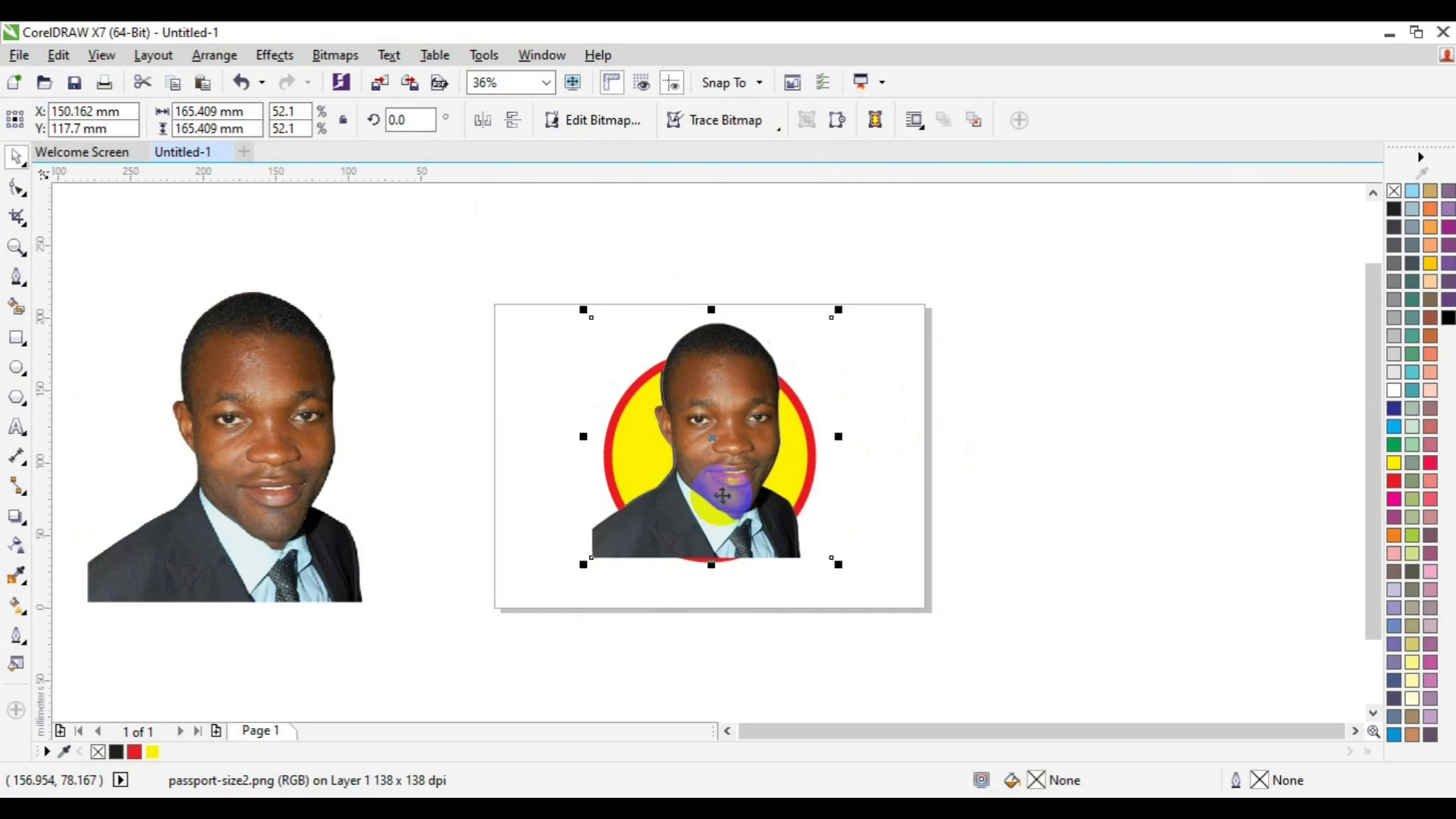
key(Left)
key(Left)
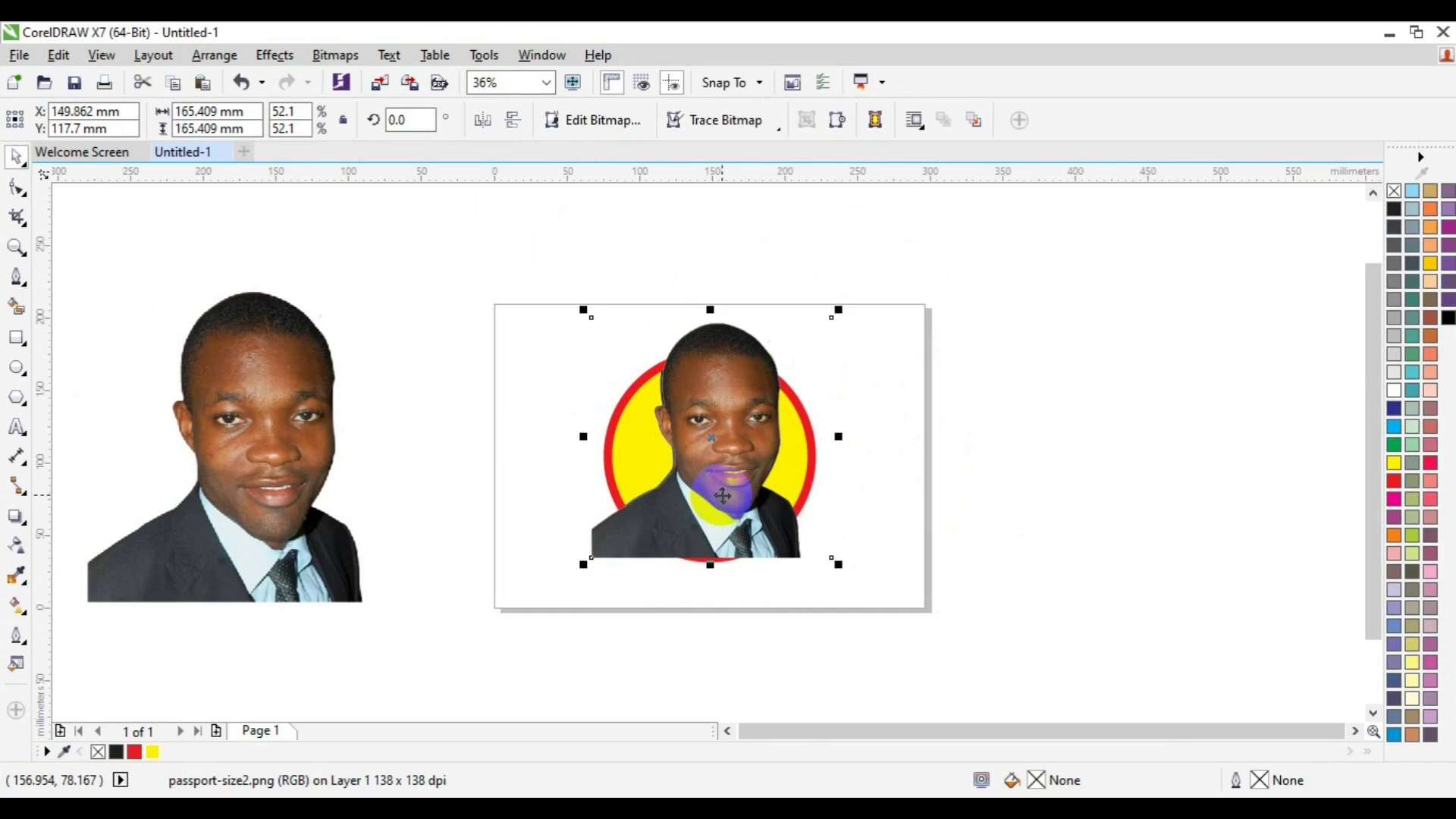
key(Left)
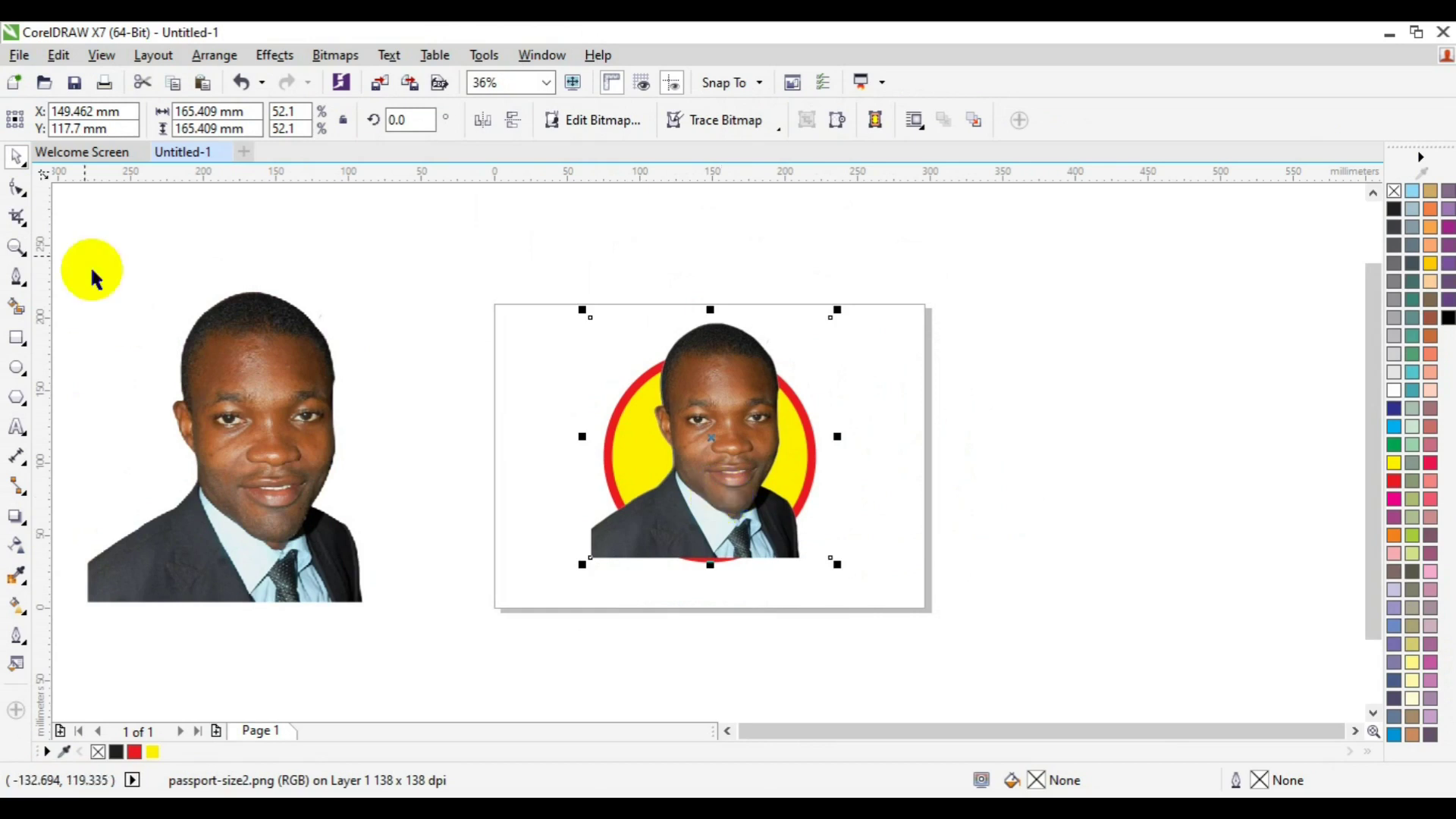
click(10, 248)
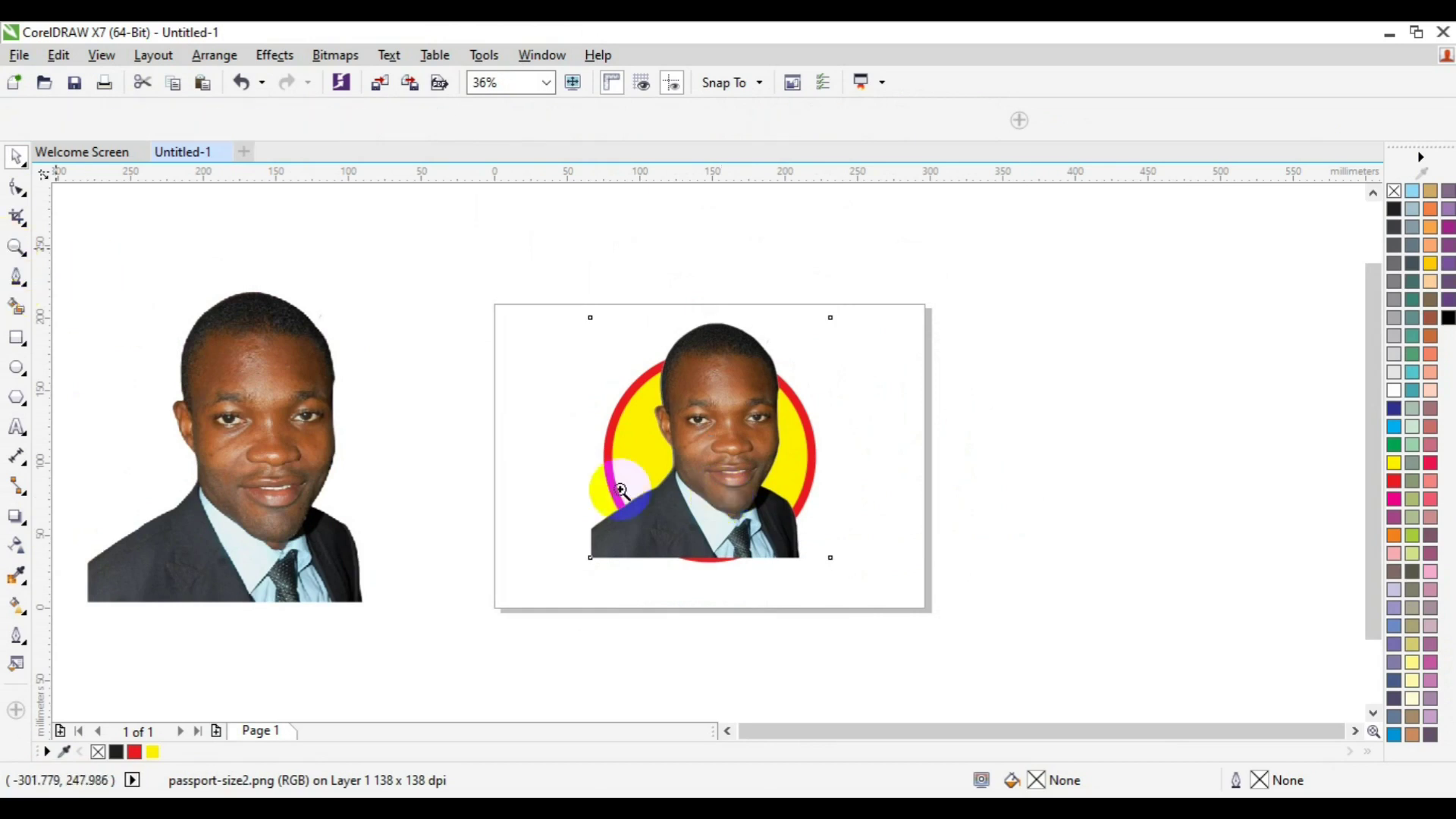
Zoom in and nudge the overlaid portrait left to X 149.062 mm to match the clipped photo
click(729, 422)
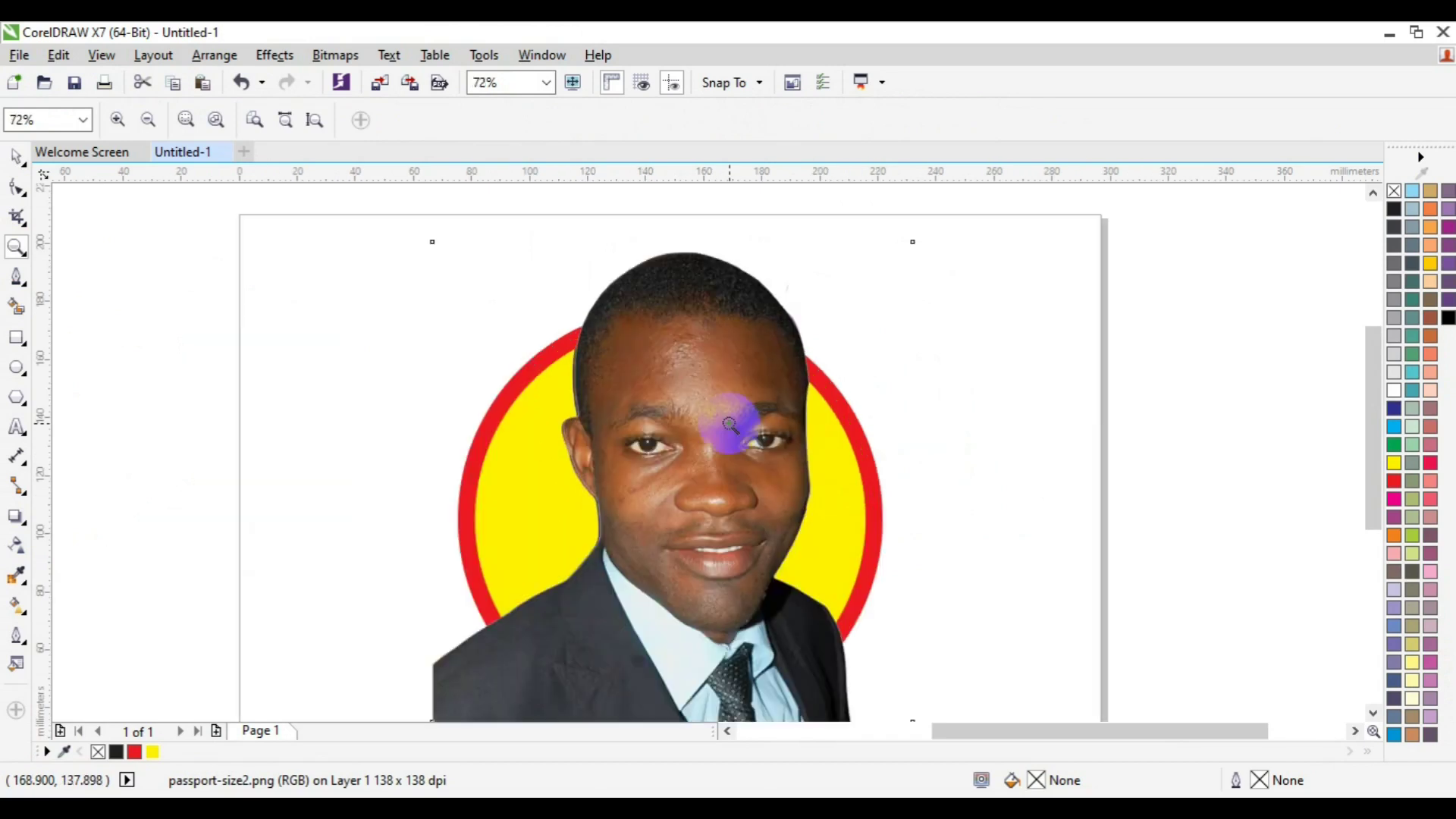
key(space)
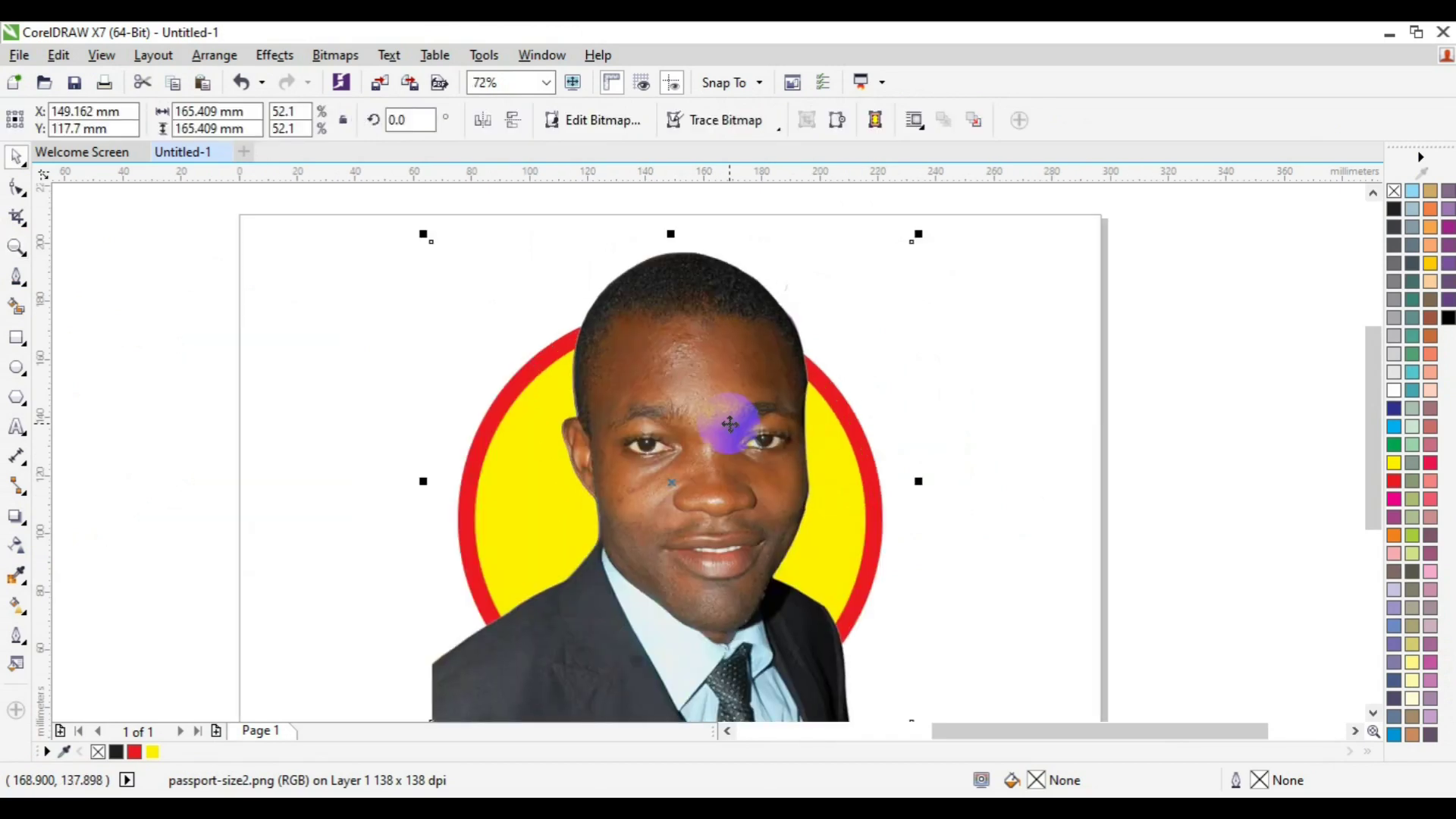
key(Left)
key(Left)
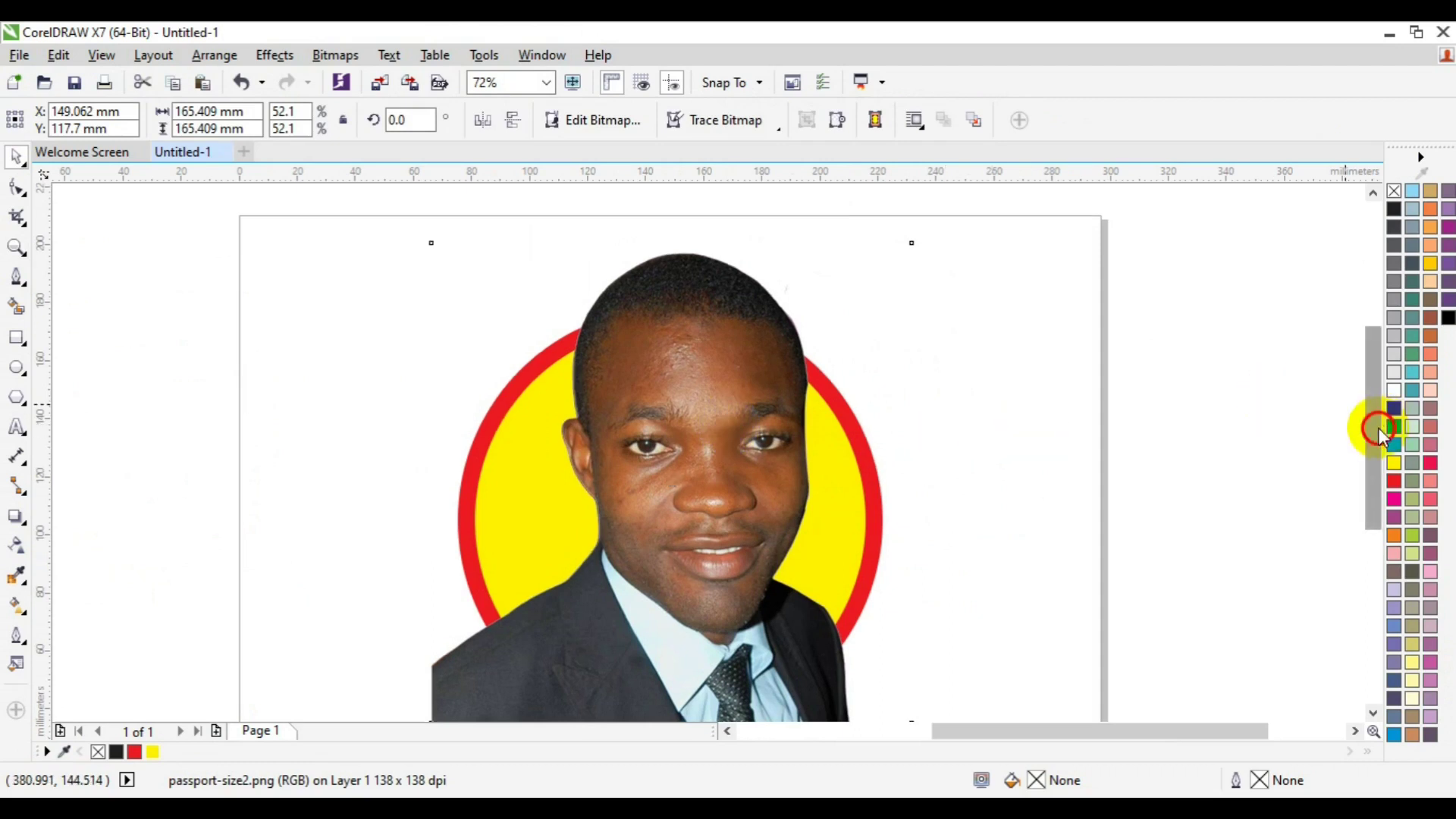
drag(1379, 428, 1381, 474)
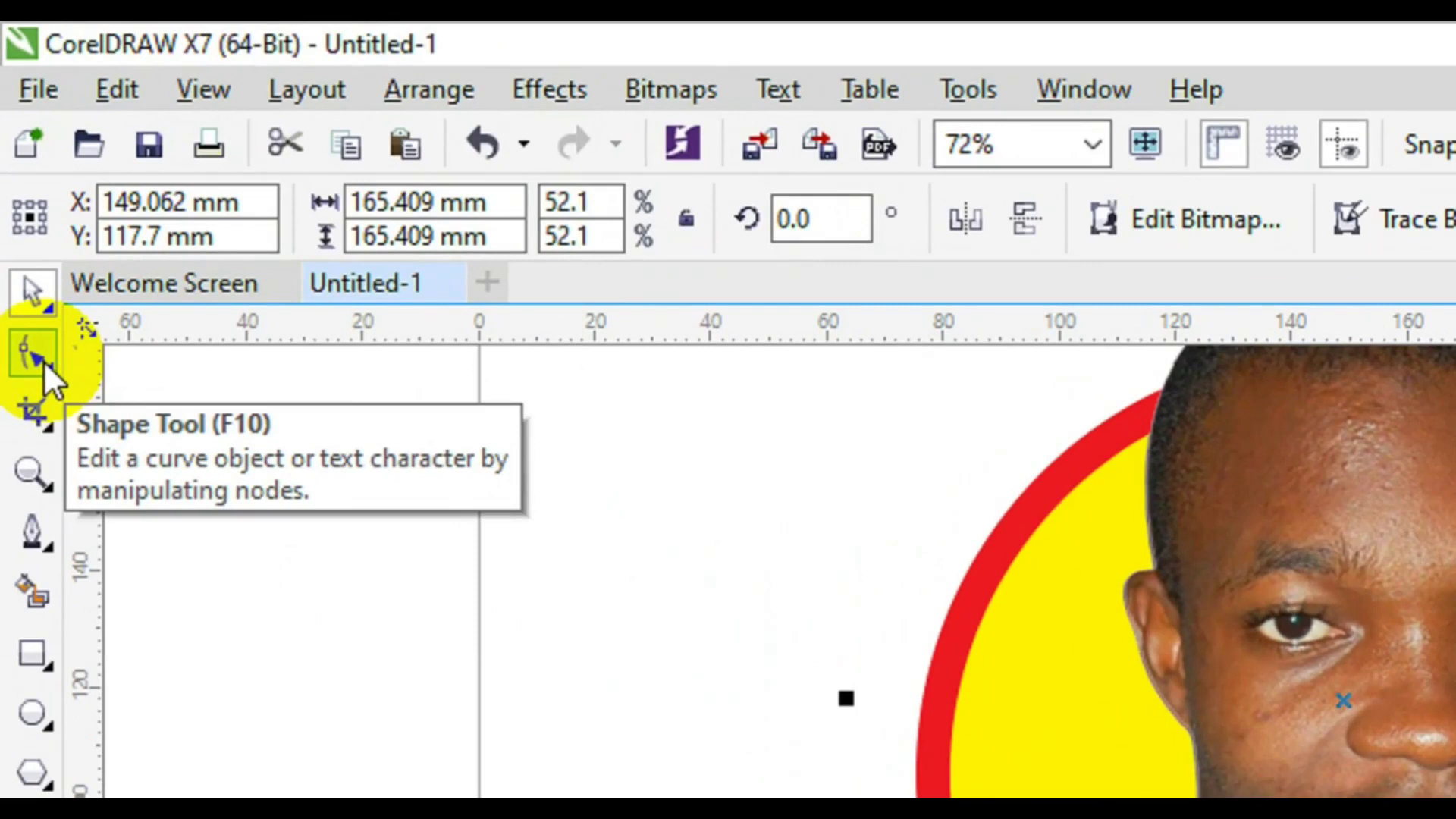
With the Shape tool, select the bottom-left node of the overlaid portrait's outline
click(43, 361)
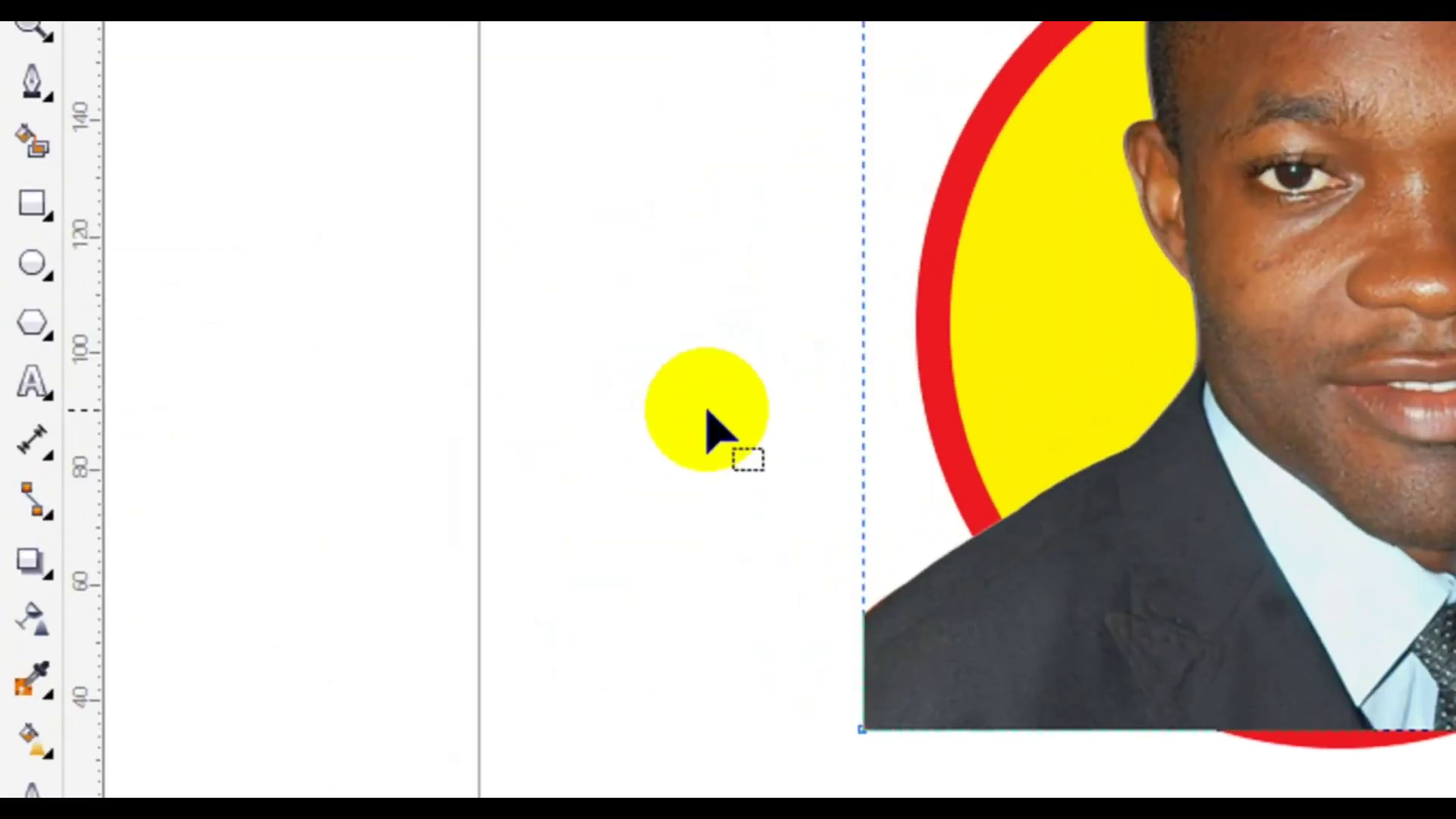
click(353, 440)
drag(708, 412, 1086, 814)
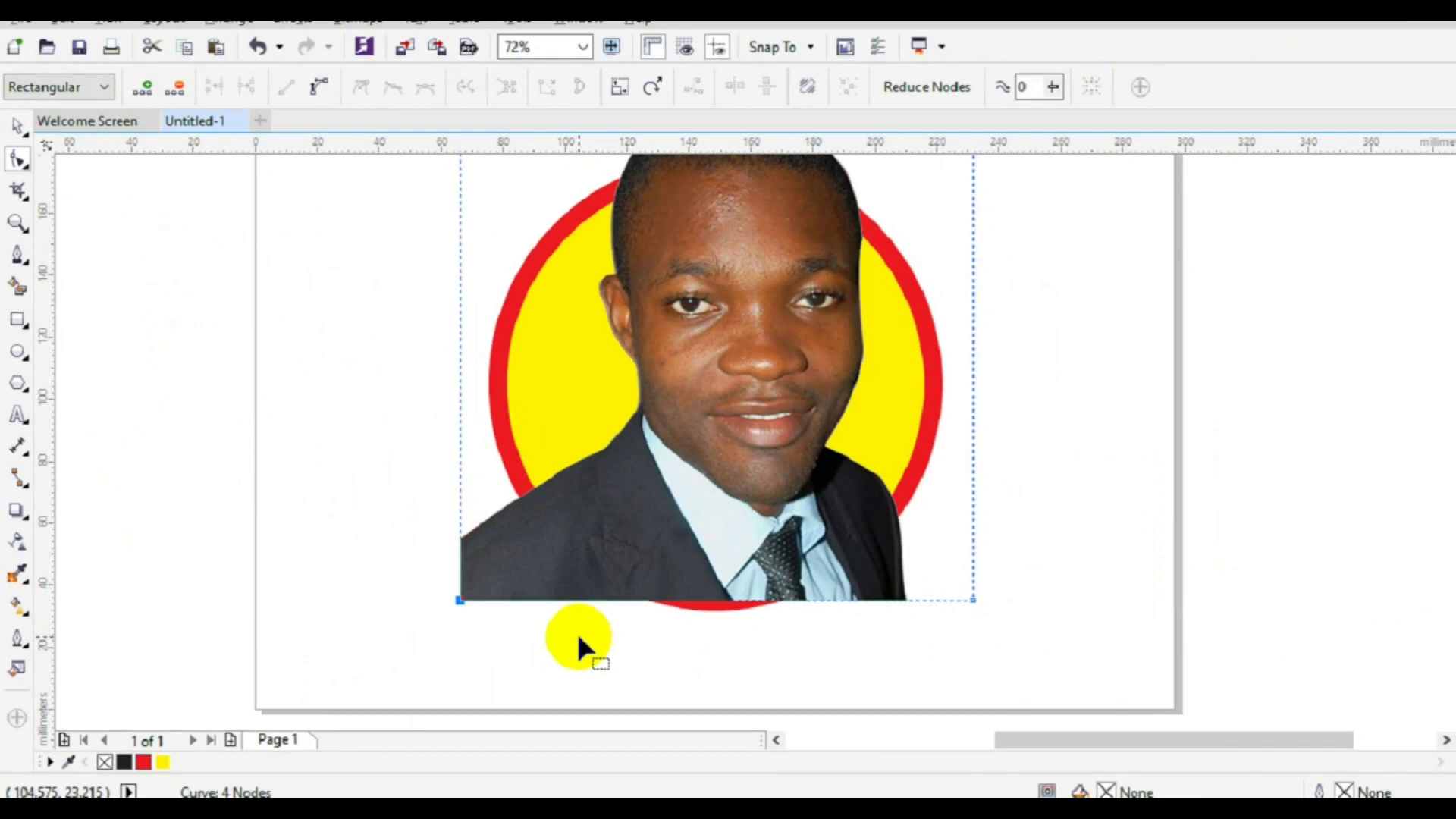
Nudge the bottom-left node right 23 times so the left edge slants in to the red ring
key(Right)
key(Right)
key(Right)
key(Right)
key(Right)
key(Right)
key(Right)
key(Right)
key(Right)
key(Right)
key(Right)
key(Right)
key(Right)
key(Right)
key(Right)
key(Right)
key(Right)
key(Right)
key(Right)
key(Right)
key(Right)
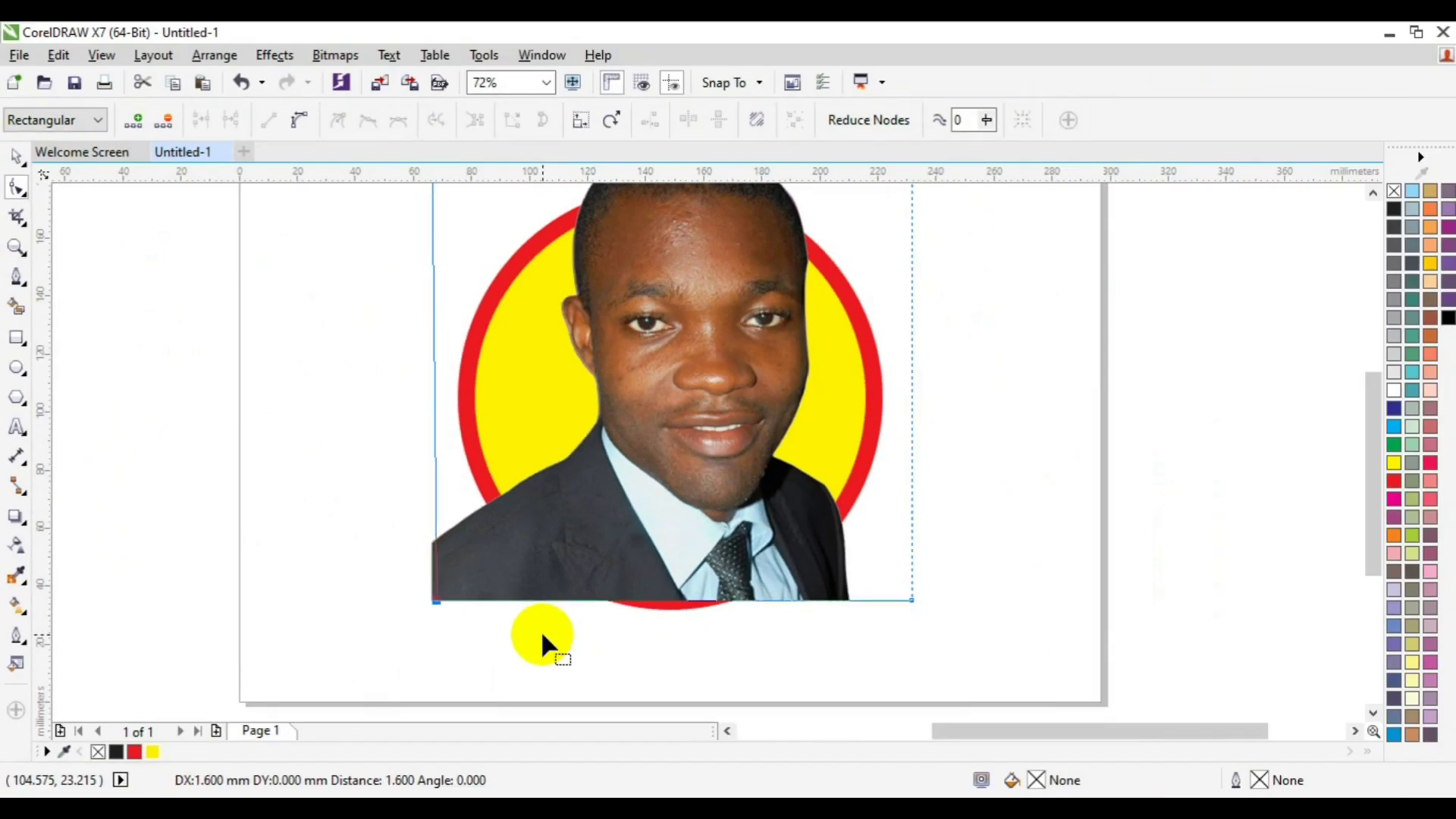
key(Right)
key(Right)
key(Right)
key(Right)
key(Right)
key(Right)
key(Right)
key(Right)
key(Right)
key(Right)
key(Right)
key(Right)
key(Right)
key(Right)
key(Right)
key(Right)
key(Right)
key(Right)
key(Right)
key(Right)
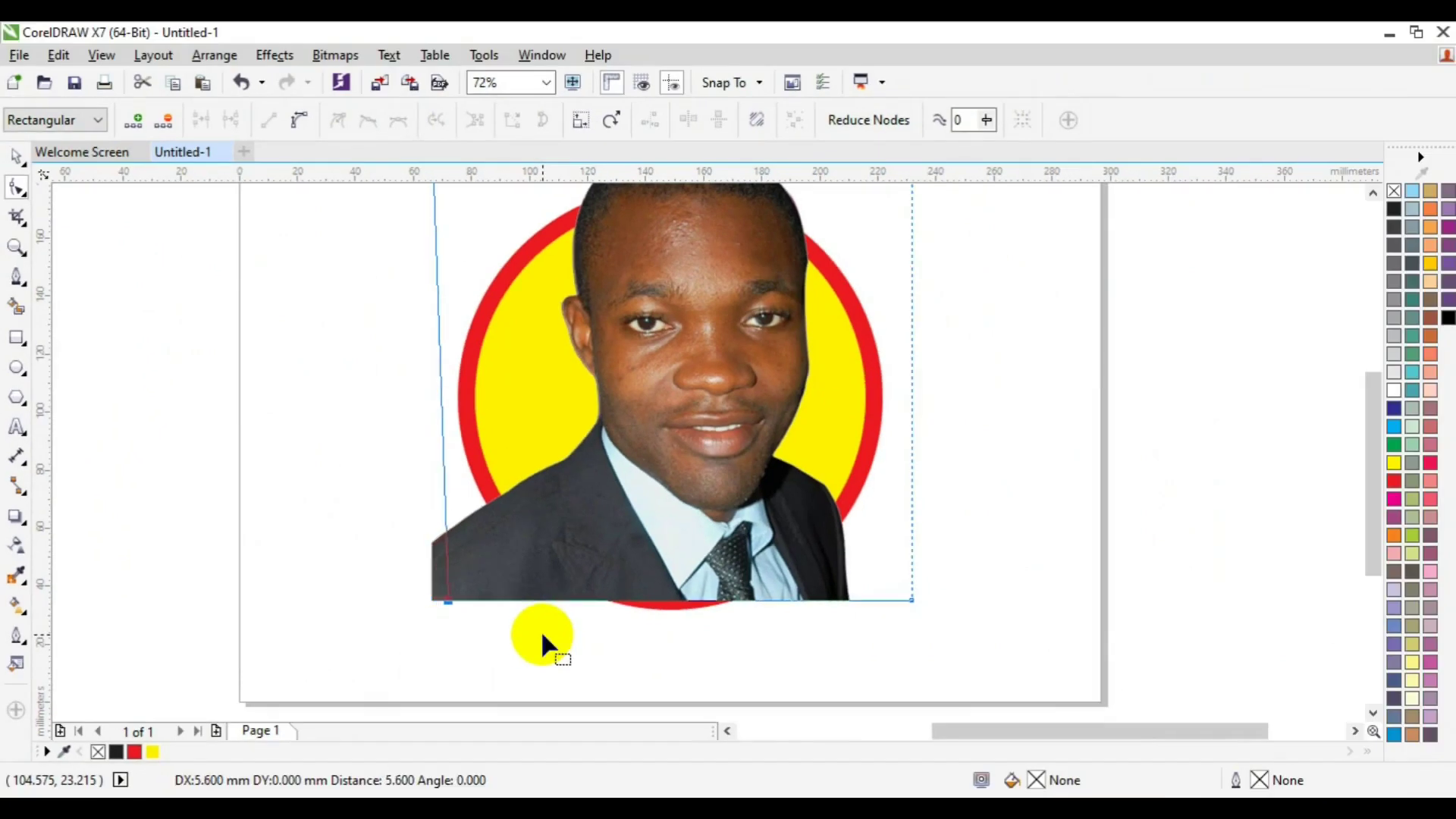
key(Right)
key(Right)
key(Right)
key(Right)
key(Right)
key(Right)
key(Right)
key(Right)
key(Right)
key(Right)
key(Right)
key(Right)
key(Right)
key(Right)
key(Right)
key(Right)
key(Right)
key(Right)
key(Right)
key(Right)
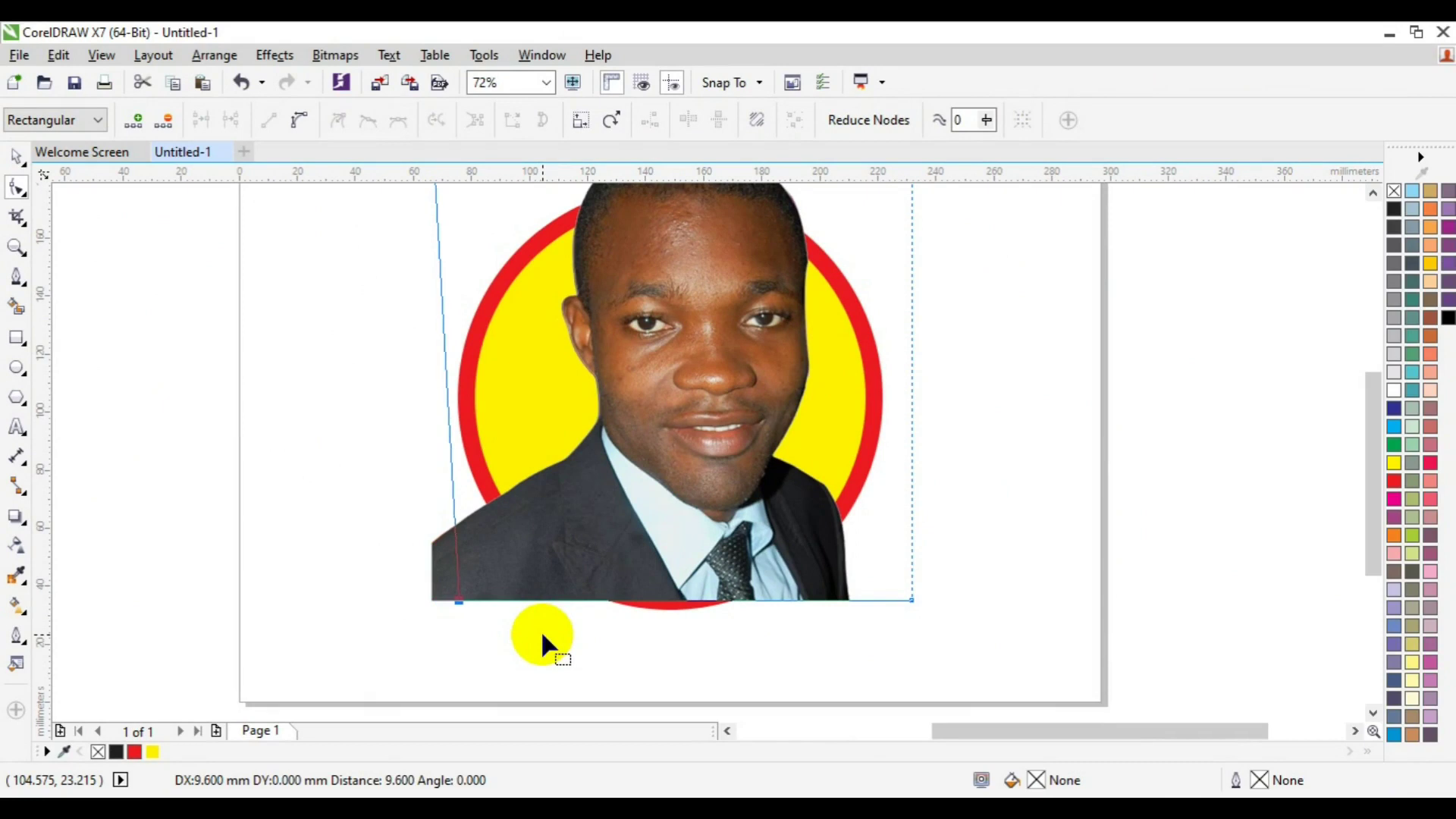
key(Right)
key(Right)
key(Right)
key(Right)
key(Right)
key(Right)
key(Right)
key(Right)
key(Right)
key(Right)
key(Right)
key(Right)
key(Right)
key(Right)
key(Right)
key(Right)
key(Right)
key(Right)
key(Right)
key(Right)
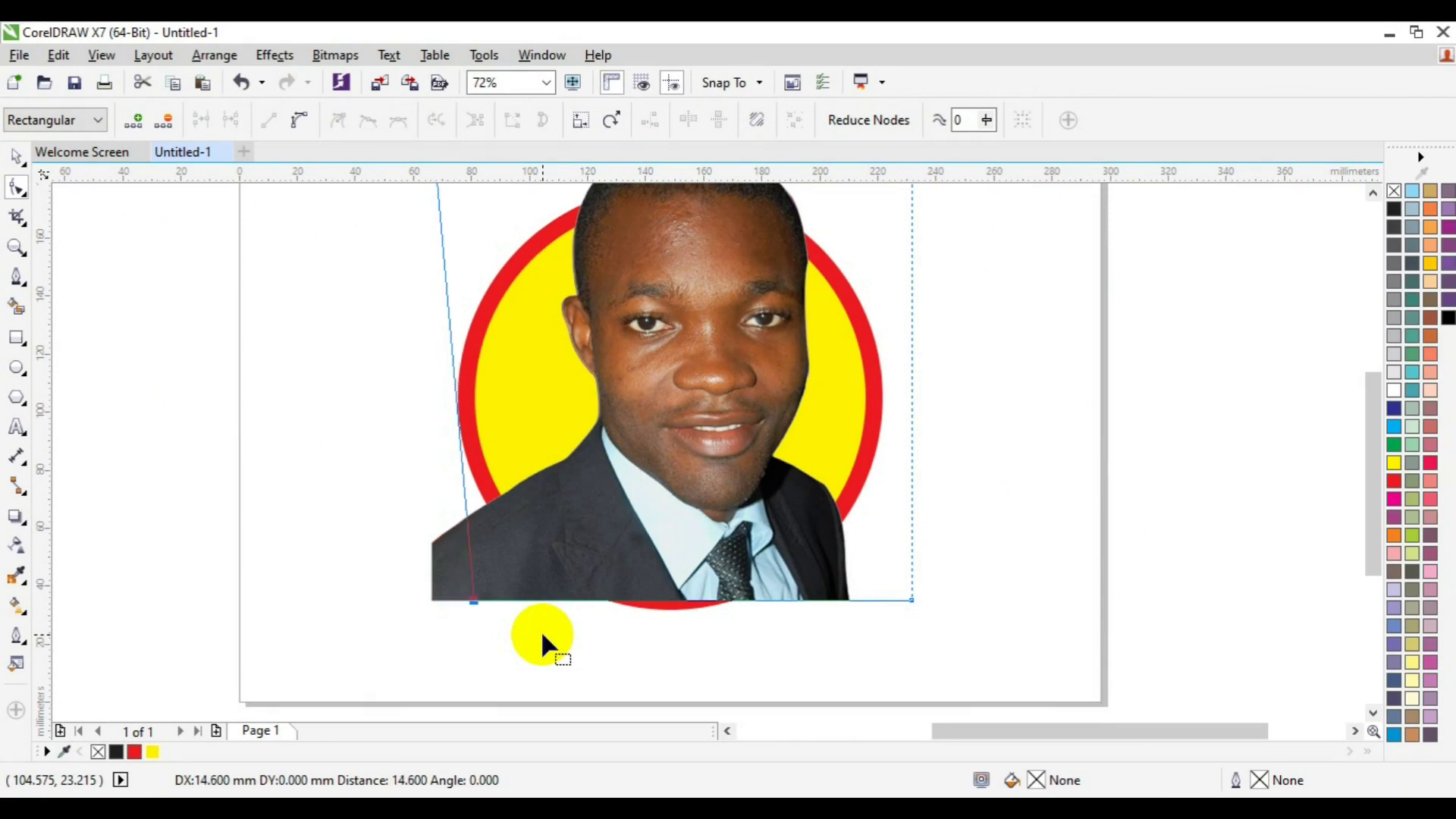
key(Right)
key(Right)
key(Right)
key(Right)
key(Right)
key(Right)
key(Right)
key(Right)
key(Right)
key(Right)
key(Right)
key(Right)
key(Right)
key(Right)
key(Right)
key(Right)
key(Right)
key(Right)
key(Right)
key(Right)
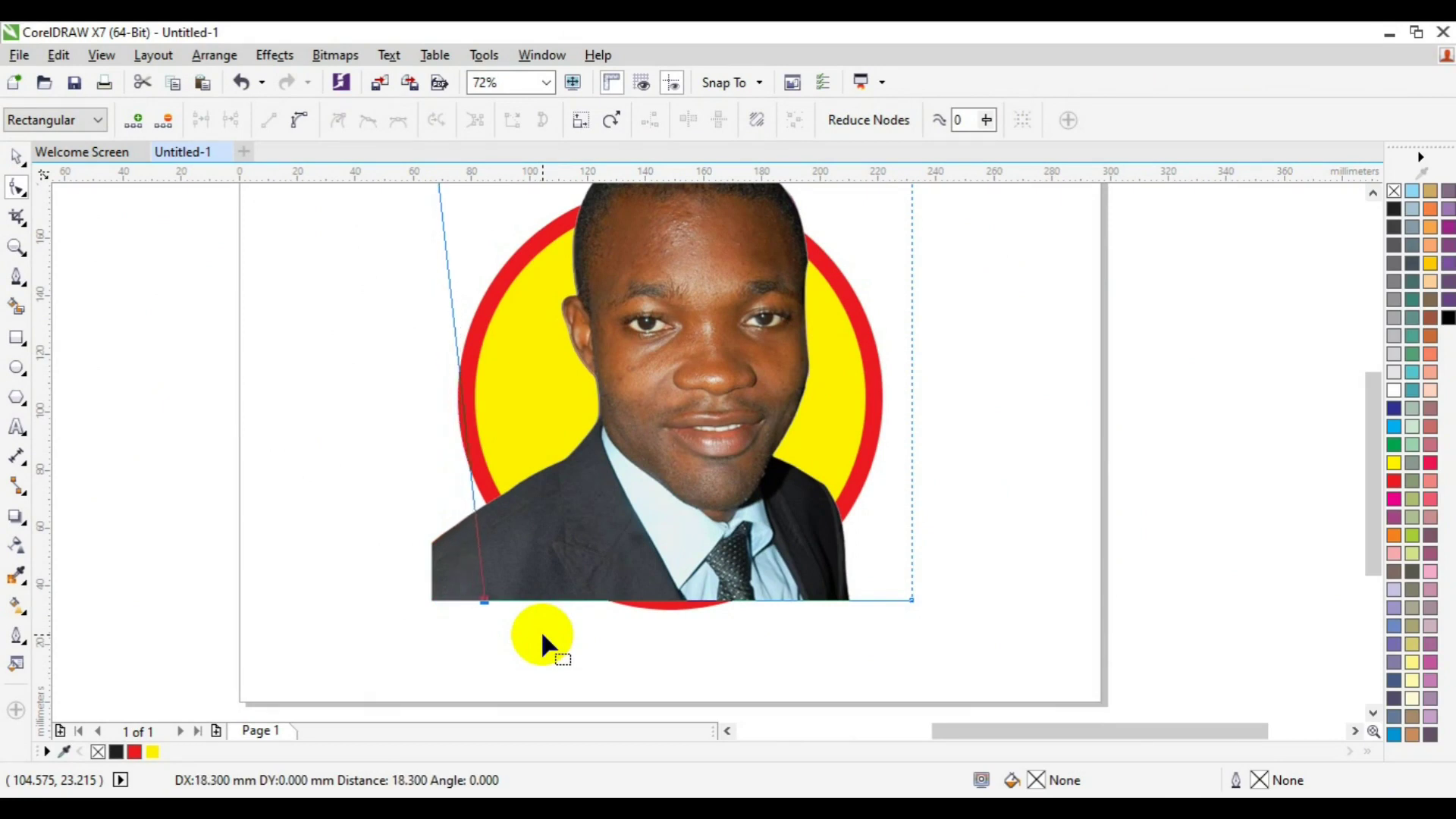
key(Right)
key(Right)
key(Right)
key(Right)
key(Right)
key(Right)
key(Right)
key(Right)
key(Right)
key(Right)
key(Right)
key(Right)
key(Right)
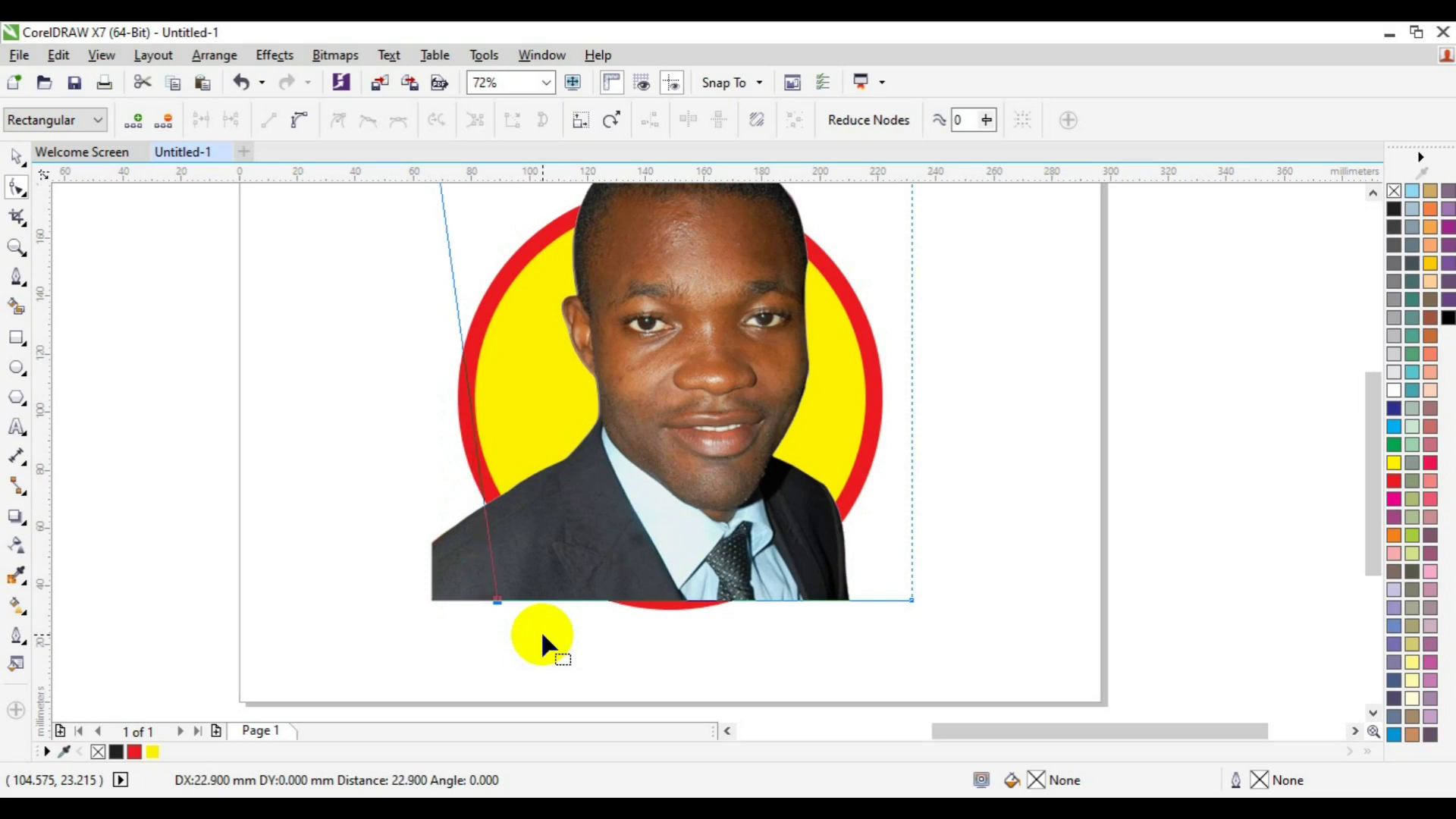
key(Right)
key(Right)
key(Right)
key(Right)
key(Right)
key(Right)
key(Right)
key(Right)
key(Right)
key(Right)
key(Right)
key(Right)
key(Right)
key(Right)
key(Right)
key(Right)
key(Right)
key(Right)
key(Right)
key(Right)
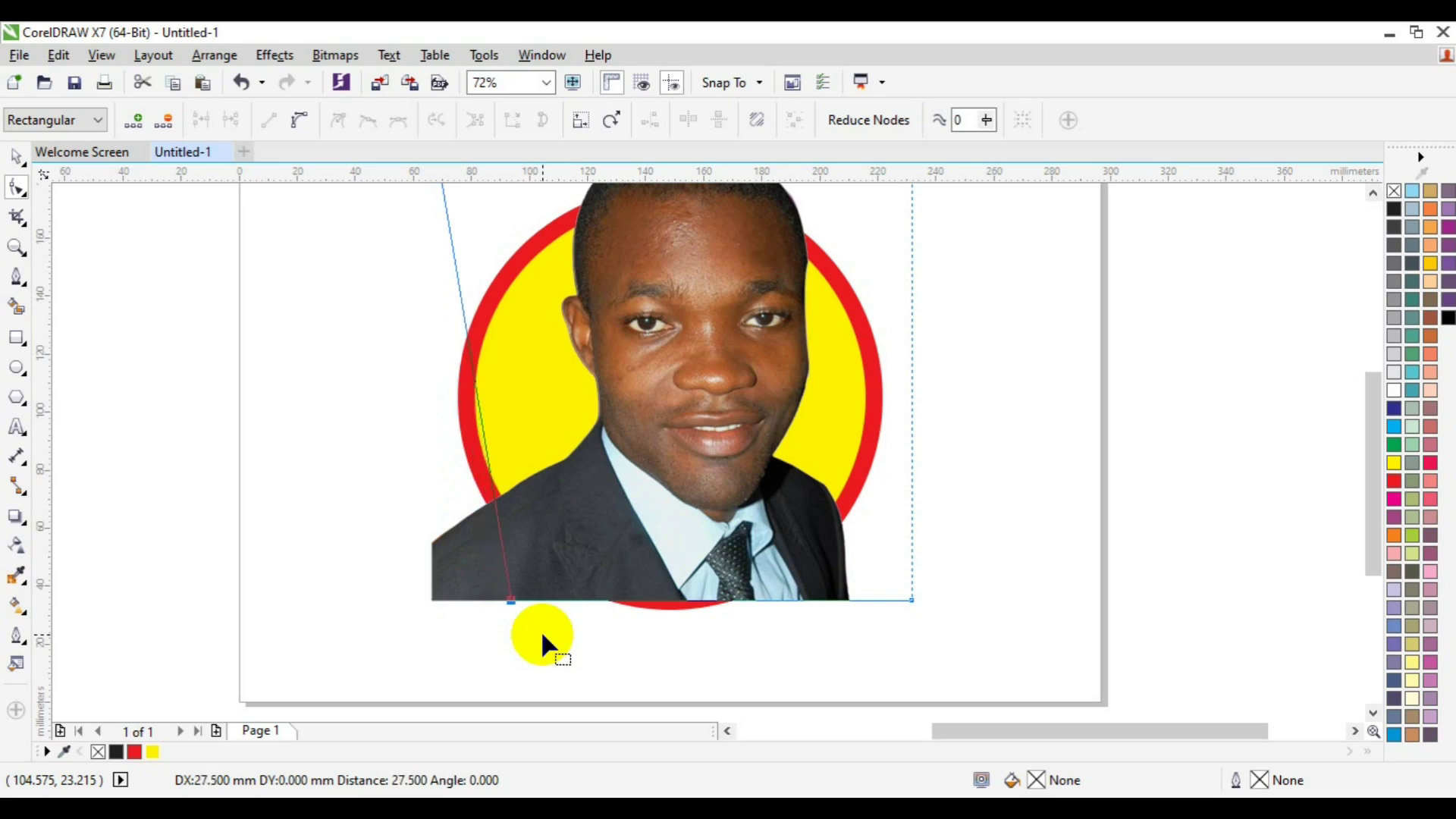
key(Right)
key(Right)
key(Right)
key(Right)
key(Right)
key(Right)
key(Right)
key(Right)
key(Right)
key(Right)
key(Right)
key(Right)
key(Right)
key(Right)
key(Right)
key(Right)
key(Right)
key(Right)
key(Right)
key(Right)
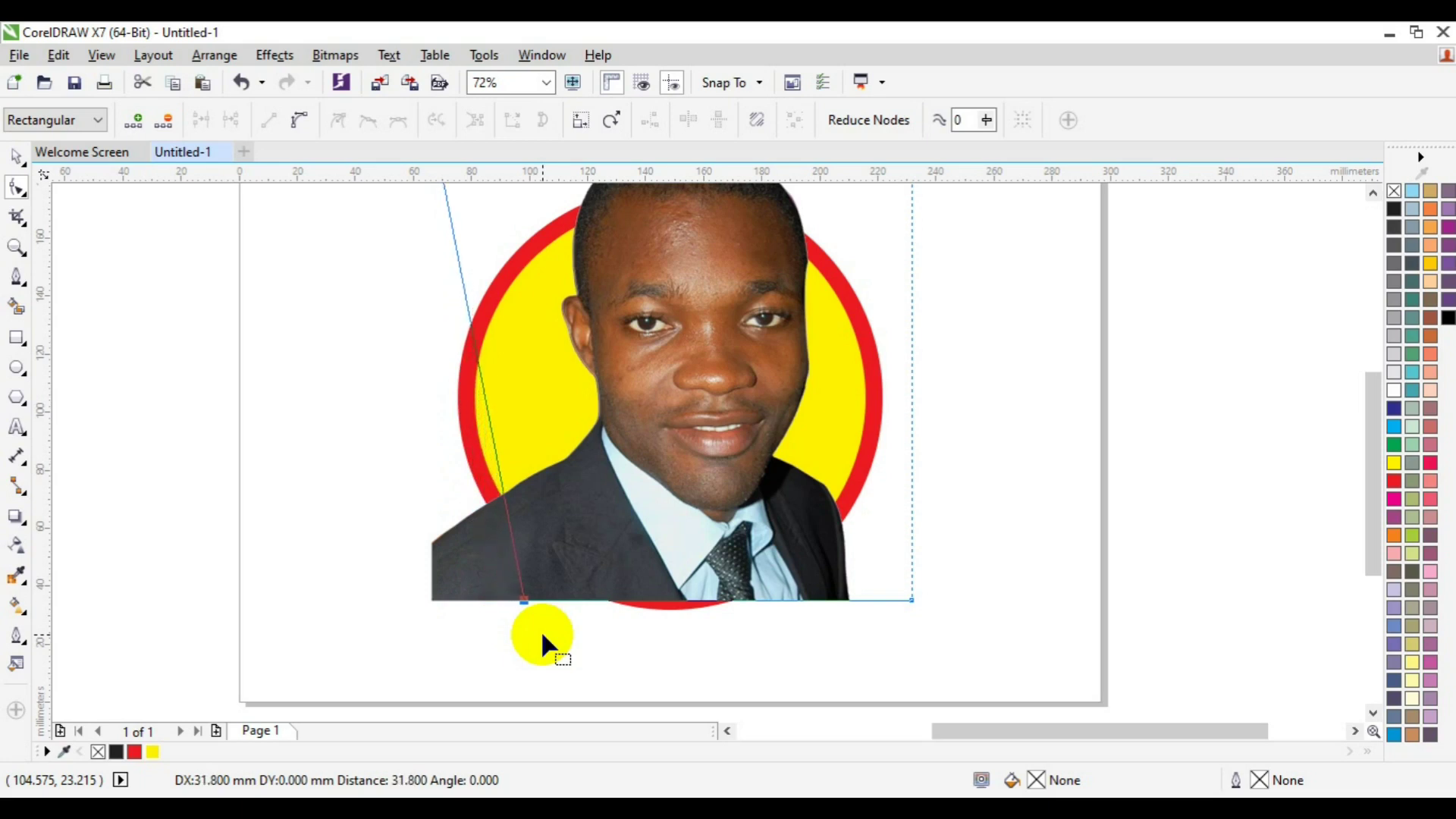
key(Right)
key(Right)
key(Right)
key(Right)
key(Right)
key(Right)
key(Right)
key(Right)
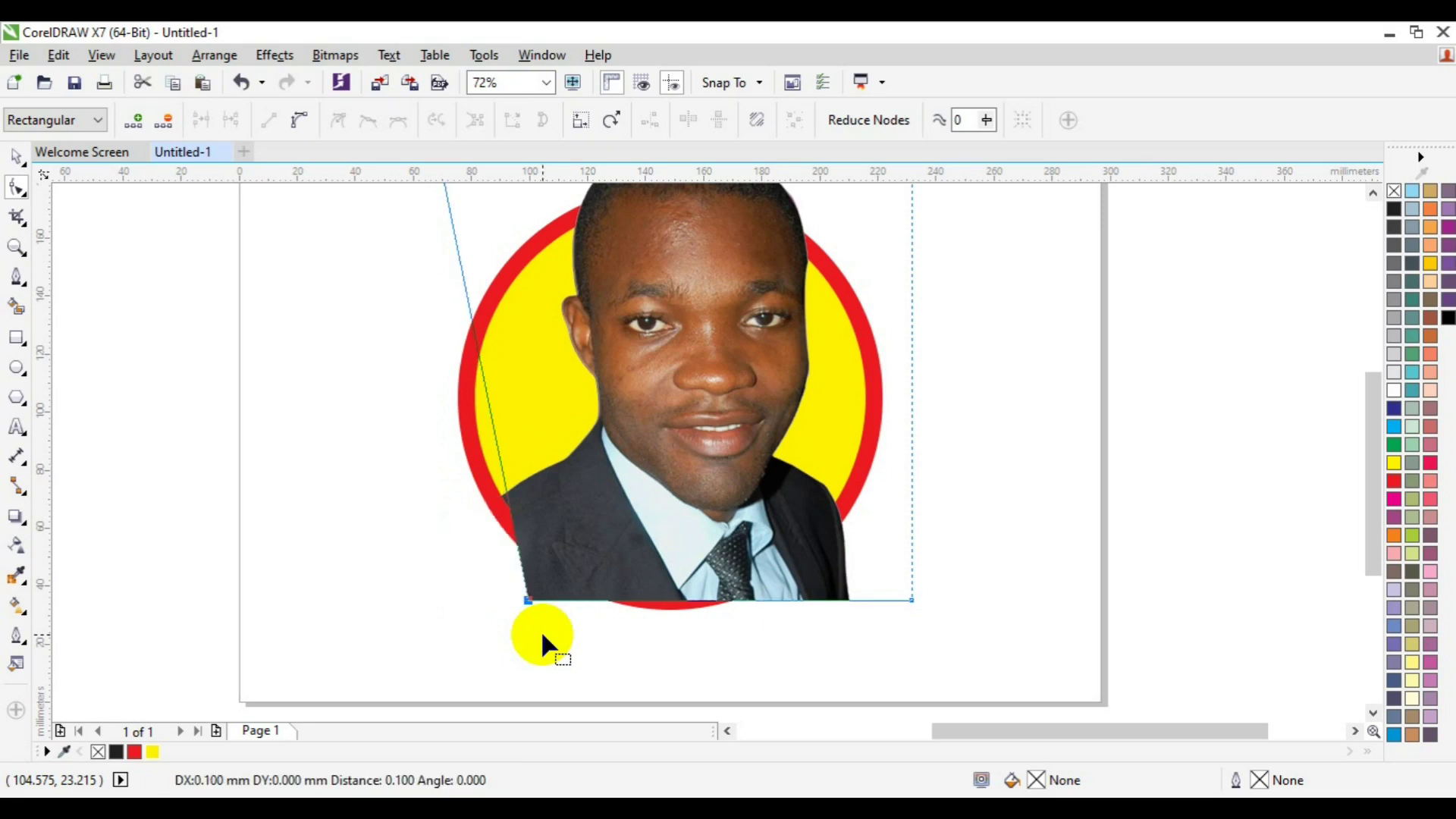
key(Right)
key(Right)
key(Right)
key(Right)
key(Right)
key(Right)
key(Right)
key(Right)
key(Right)
key(Right)
key(Right)
key(Right)
key(Right)
key(Right)
key(Right)
key(Right)
key(Right)
key(Right)
key(Right)
key(Right)
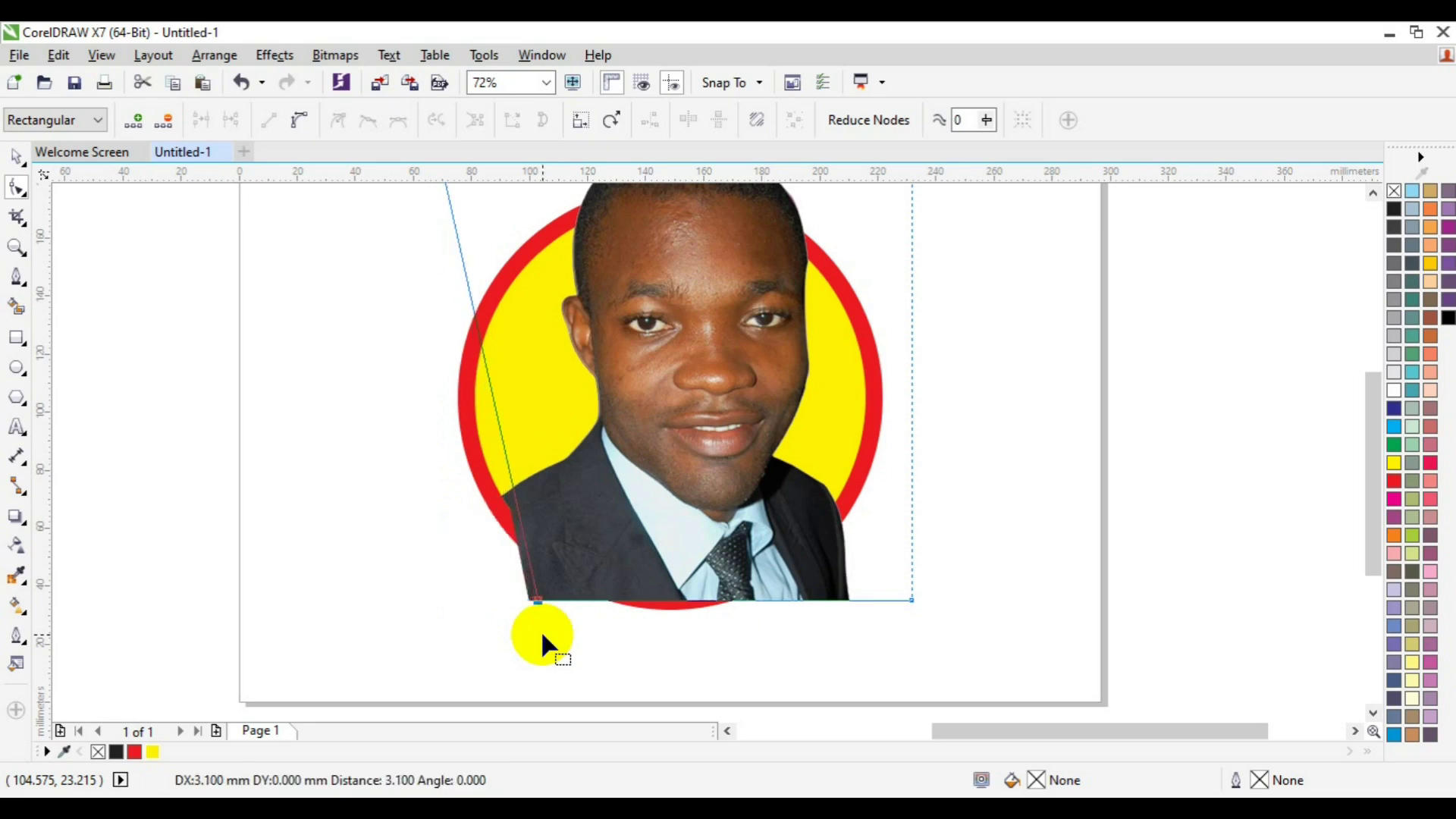
key(Right)
key(Right)
key(Right)
key(Right)
key(Right)
key(Right)
key(Right)
key(Right)
key(Right)
key(Right)
key(Right)
key(Right)
key(Right)
key(Right)
key(Right)
key(Right)
key(Right)
key(Right)
key(Right)
key(Right)
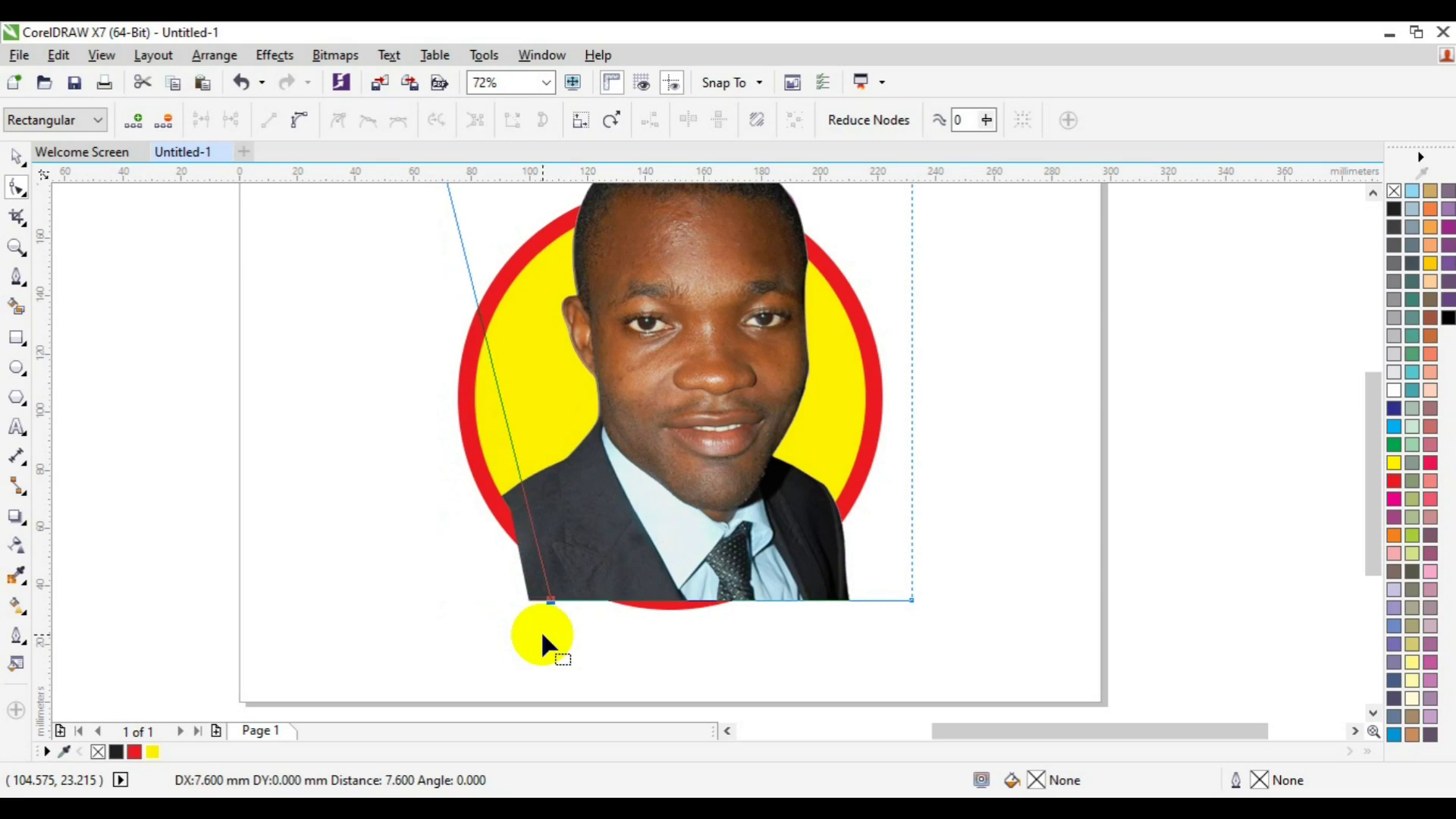
key(Right)
key(Right)
key(Right)
key(Right)
key(Right)
key(Right)
key(Right)
key(Right)
key(Right)
key(Right)
key(Right)
key(Right)
key(Right)
key(Right)
key(Right)
key(Right)
key(Right)
key(Right)
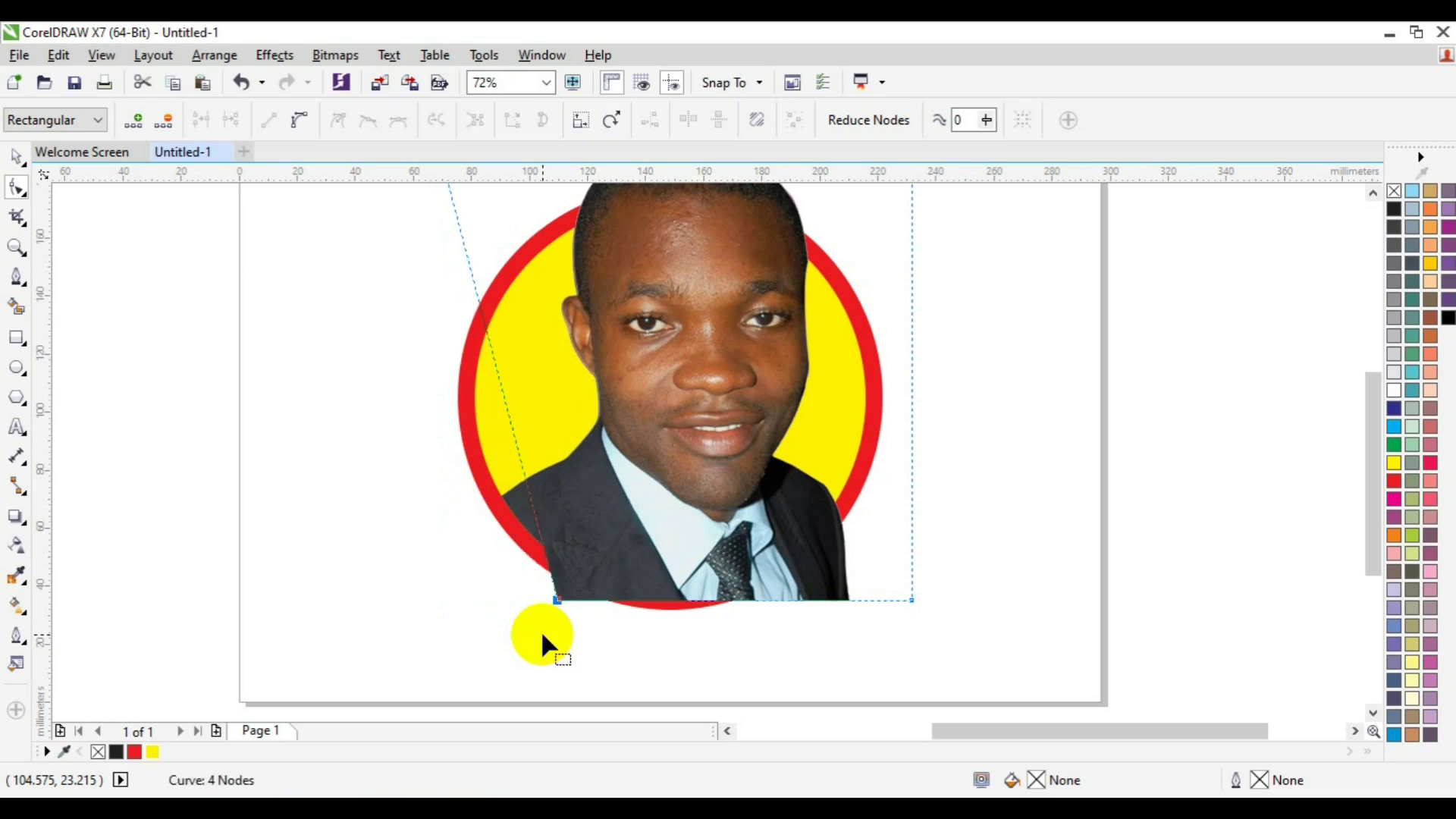
key(Right)
key(Right)
key(Right)
key(Right)
key(Right)
key(Right)
key(Right)
key(Right)
key(Right)
key(Right)
key(Right)
key(Right)
key(Right)
key(Right)
key(Right)
key(Right)
key(Right)
key(Right)
key(Right)
key(Right)
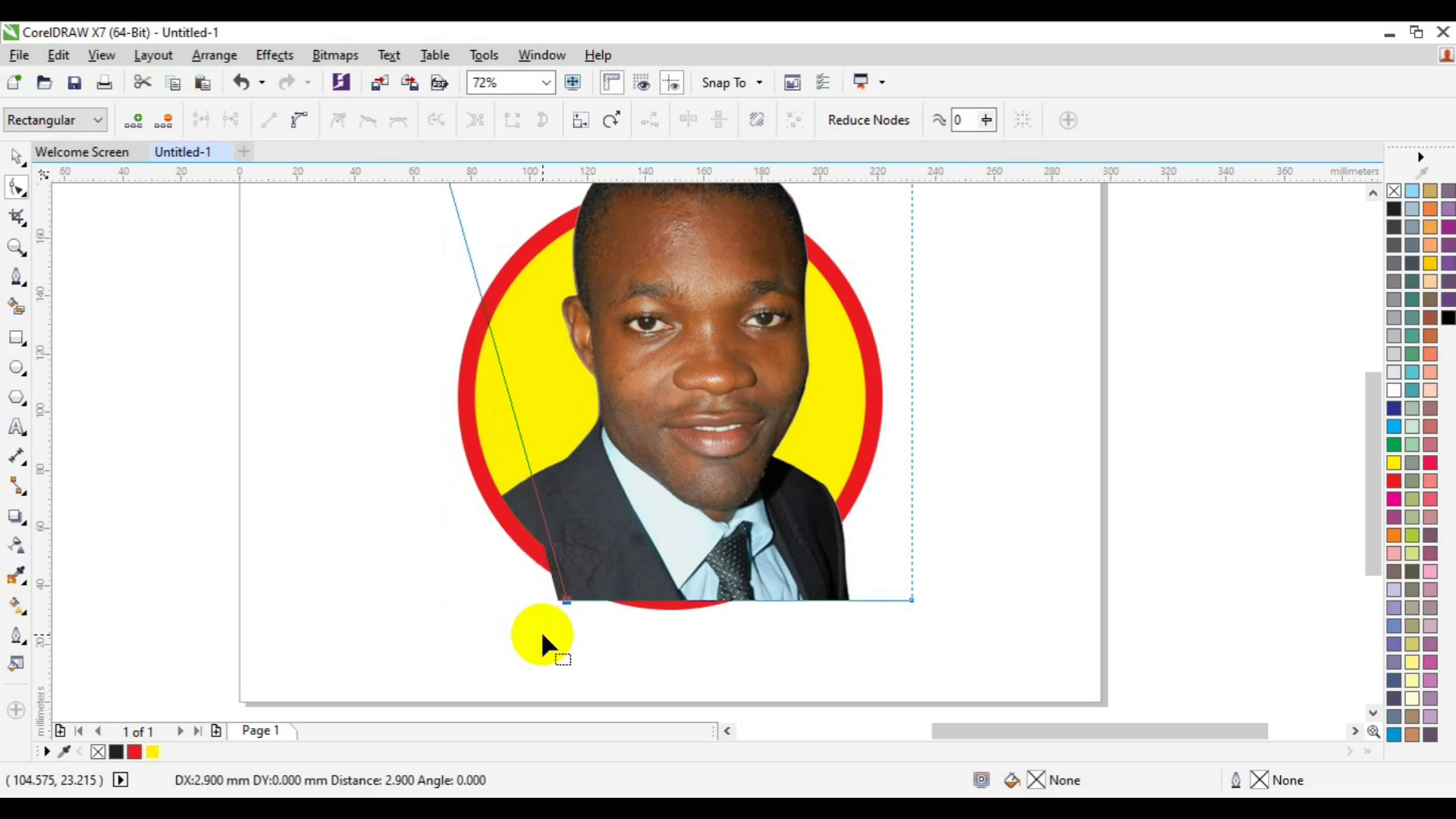
key(Right)
key(Right)
key(Right)
key(Right)
key(Right)
key(Right)
key(Right)
key(Right)
key(Right)
key(Right)
key(Right)
key(Right)
key(Right)
key(Right)
key(Right)
key(Right)
key(Right)
key(Right)
key(Right)
key(Right)
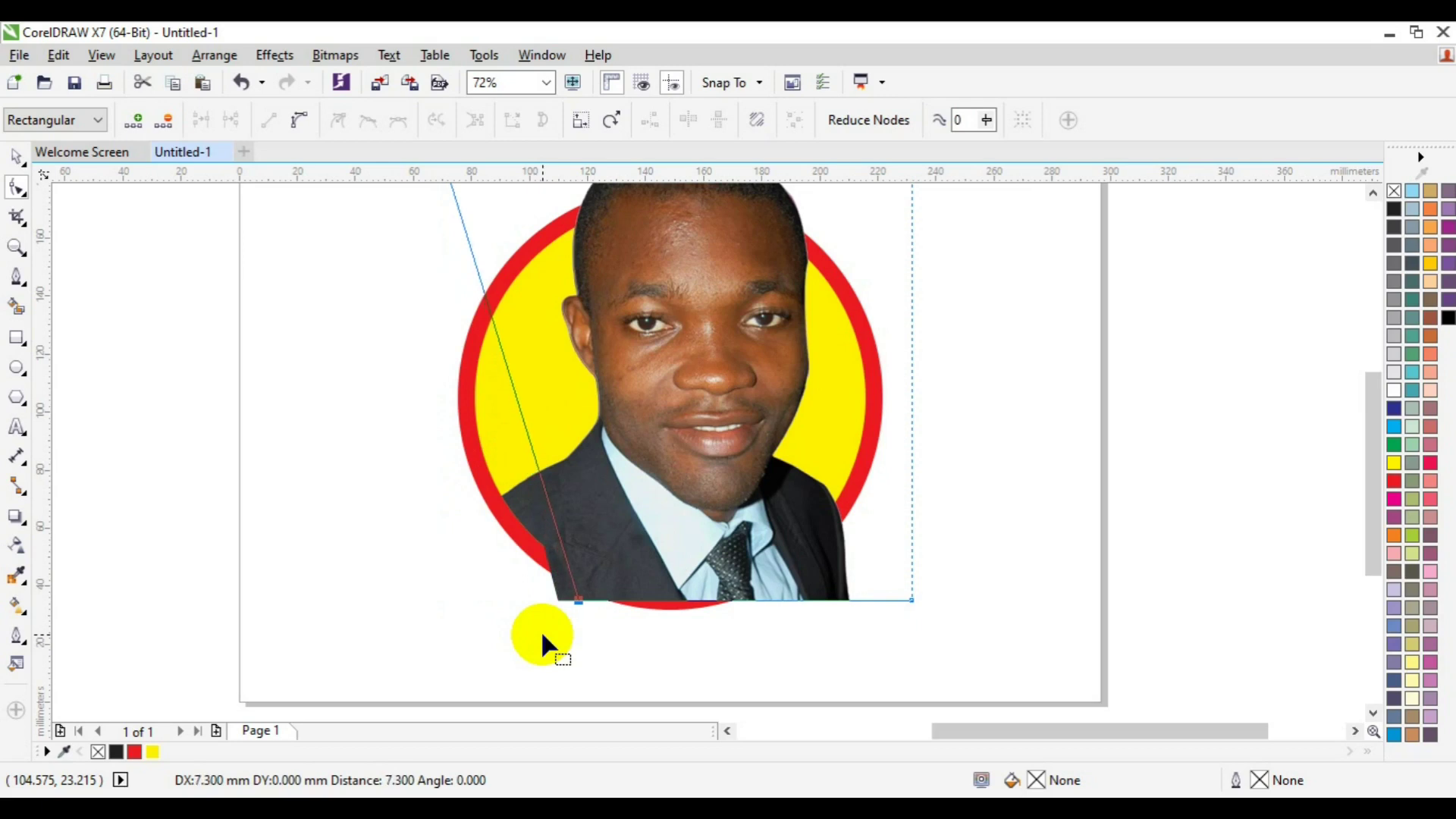
key(Right)
key(Right)
key(Right)
key(Right)
key(Right)
key(Right)
key(Right)
key(Right)
key(Right)
key(Right)
key(Right)
key(Right)
key(Right)
key(Right)
key(Right)
key(Right)
key(Right)
key(Right)
key(Right)
key(Right)
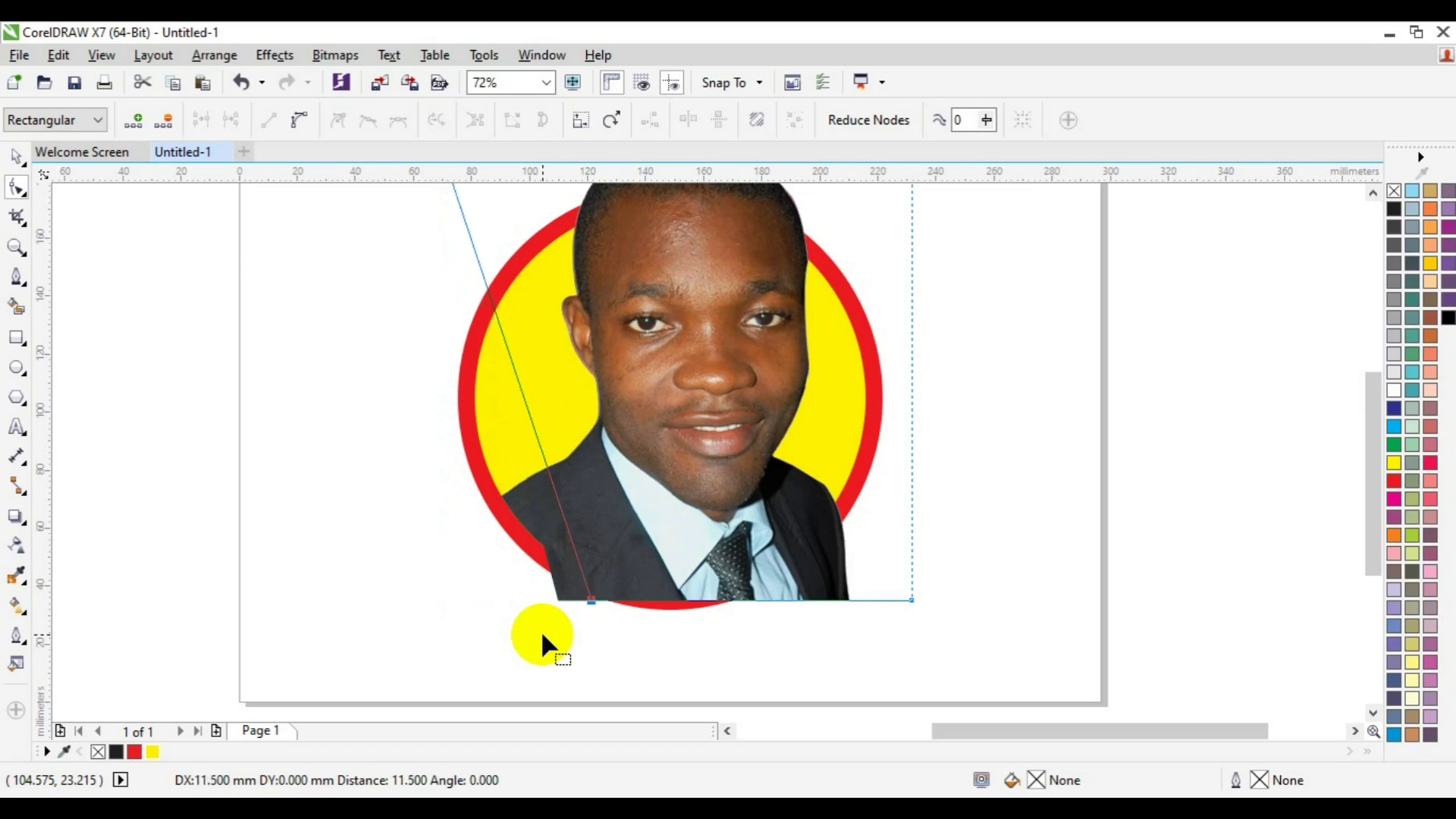
key(Right)
key(Right)
key(Right)
key(Right)
key(Right)
key(Right)
key(Right)
key(Right)
key(Right)
key(Right)
key(Right)
key(Right)
key(Right)
key(Right)
key(Right)
key(Right)
key(Right)
key(Right)
key(Right)
key(Right)
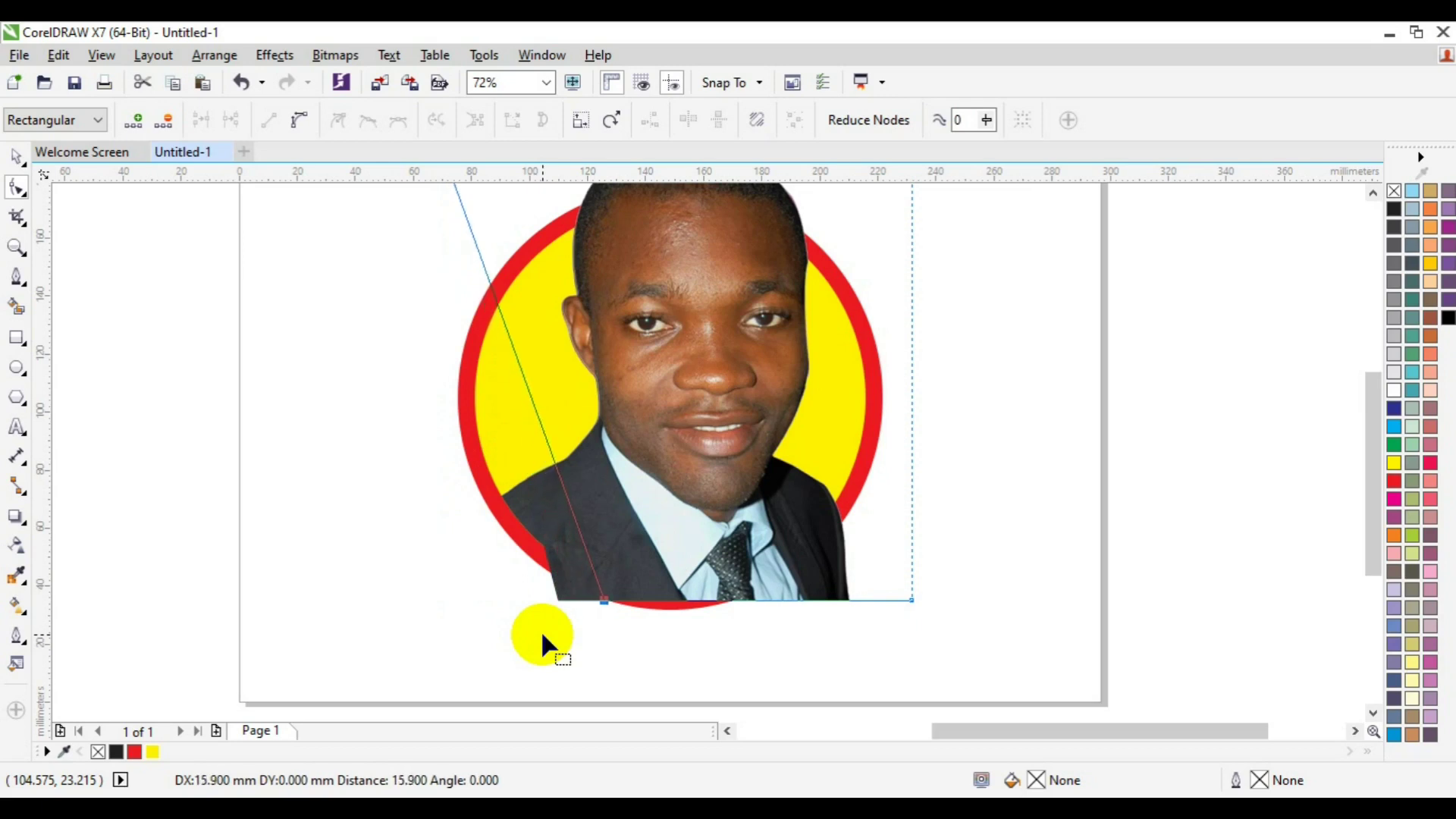
key(Right)
key(Right)
key(Right)
key(Right)
key(Right)
key(Right)
key(Right)
key(Right)
key(Right)
key(Right)
key(Right)
key(Right)
key(Right)
key(Right)
key(Right)
key(Right)
key(Right)
key(Right)
key(Right)
key(Right)
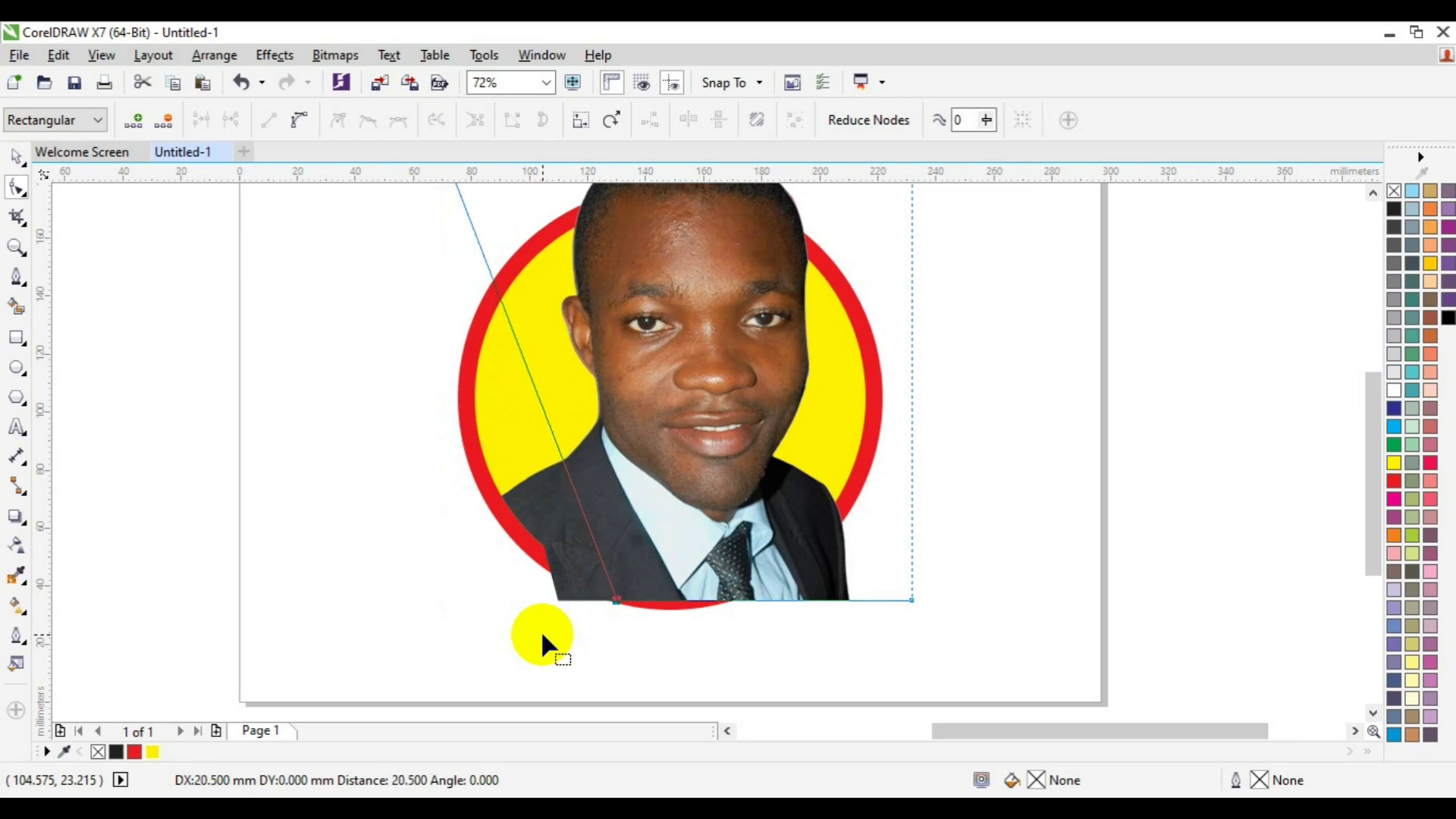
key(Right)
key(Right)
key(Right)
key(Right)
key(Right)
key(Right)
key(Right)
key(Right)
key(Right)
key(Right)
key(Right)
key(Right)
key(Right)
key(Right)
key(Right)
key(Right)
key(Right)
key(Right)
key(Right)
key(Right)
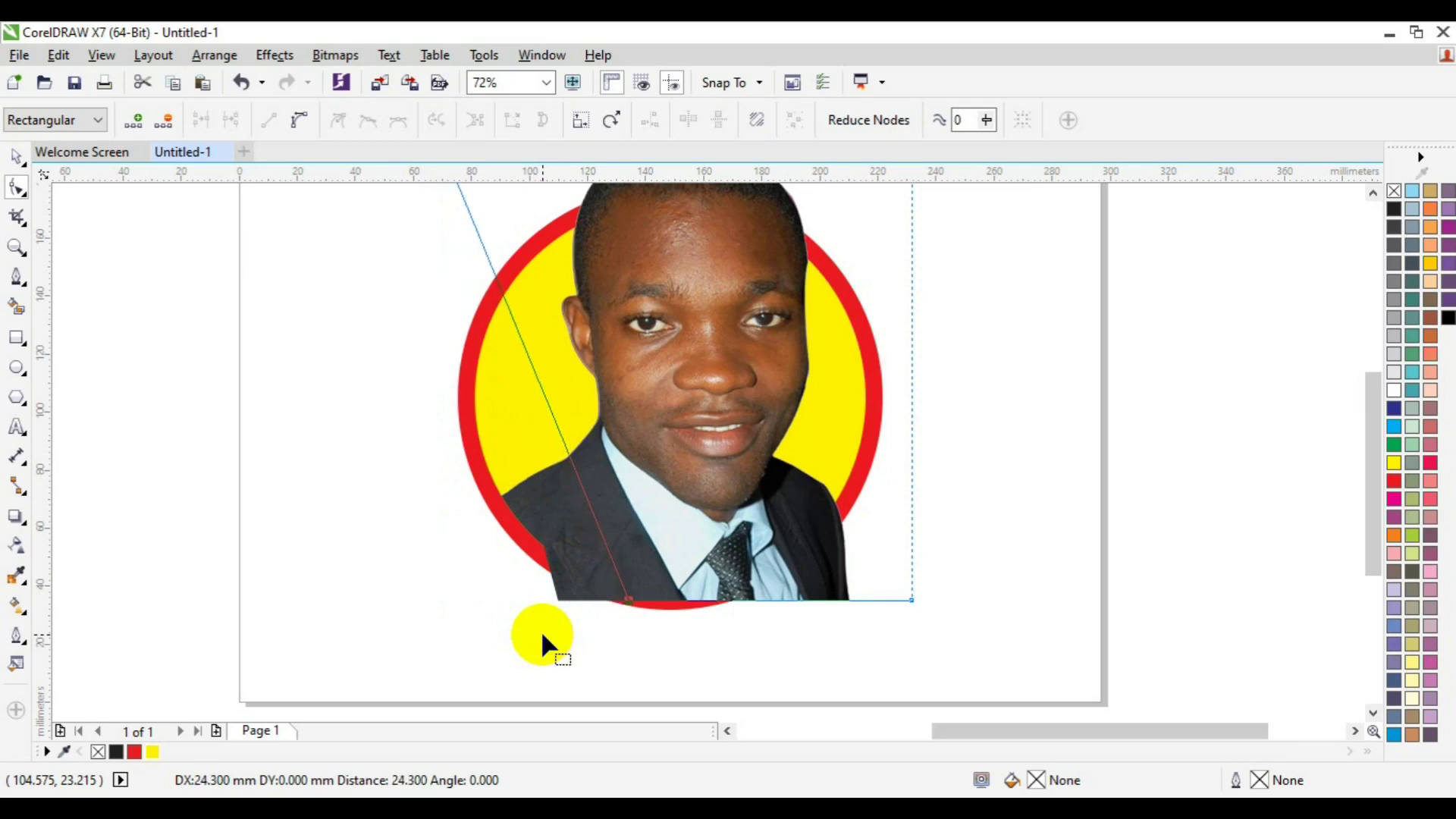
key(Right)
key(Right)
key(Right)
key(Right)
key(Right)
key(Right)
key(Right)
key(Right)
key(Right)
key(Right)
key(Right)
key(Right)
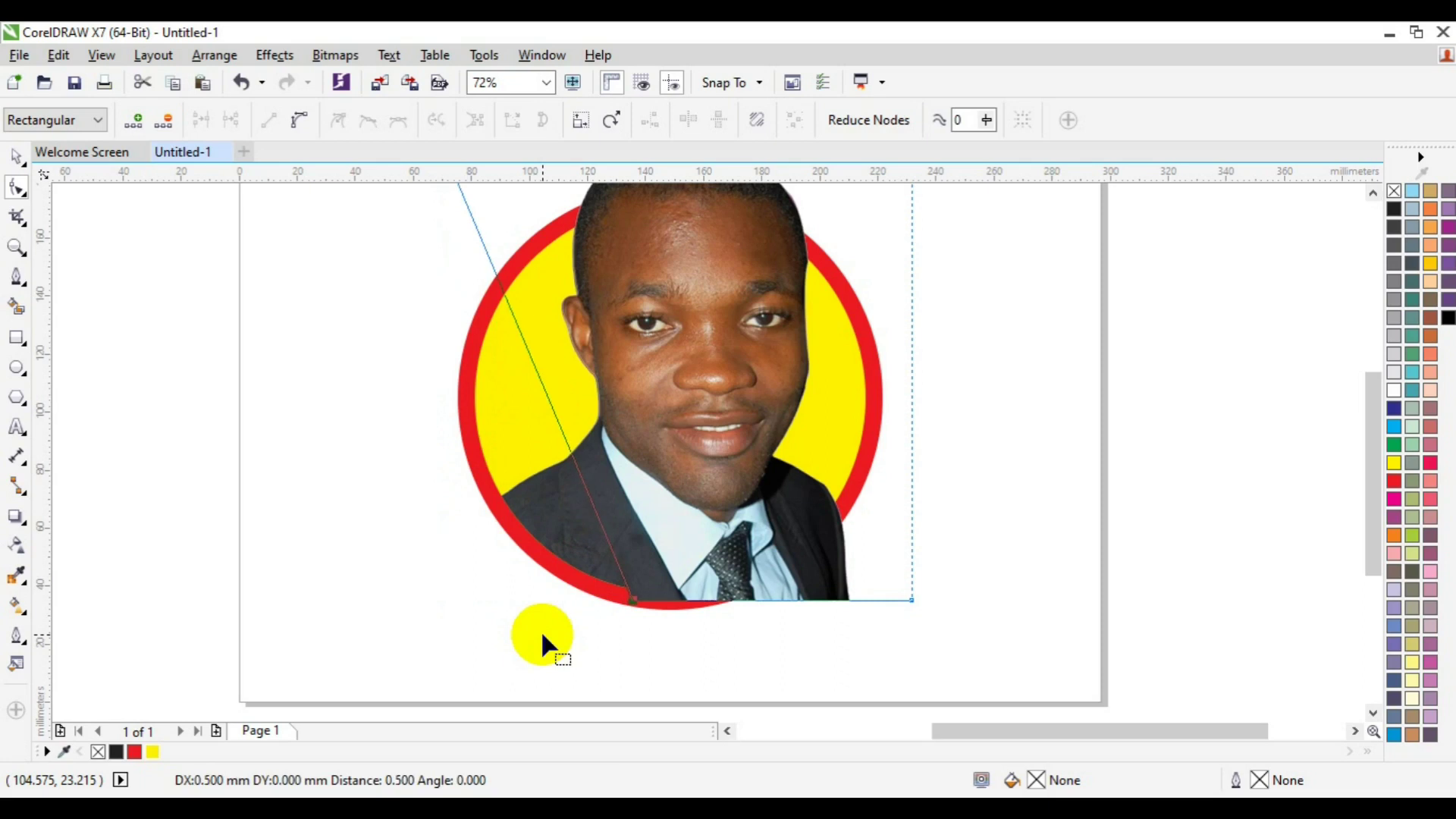
key(Right)
key(Right)
key(Right)
key(Right)
key(Right)
key(Right)
key(Right)
key(Right)
key(Right)
key(Right)
key(Right)
key(Right)
key(Right)
key(Right)
key(Right)
key(Right)
key(Right)
key(Right)
key(Right)
key(Right)
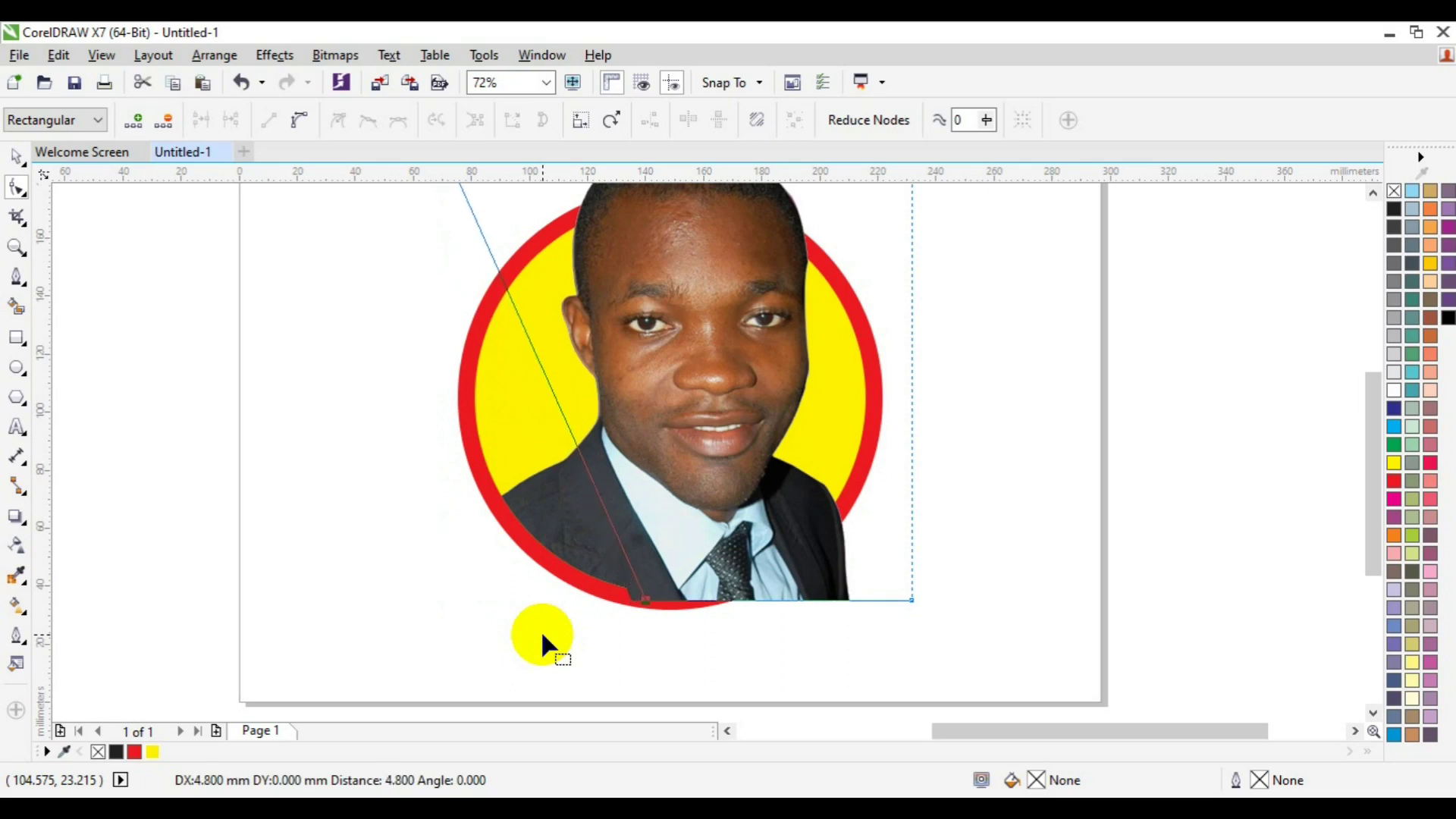
key(Right)
key(Right)
key(Right)
key(Right)
key(Right)
key(Right)
key(Right)
key(Right)
key(Right)
key(Right)
key(Right)
key(Right)
key(Right)
key(Right)
key(Right)
key(Right)
key(Right)
key(Right)
key(Right)
key(Right)
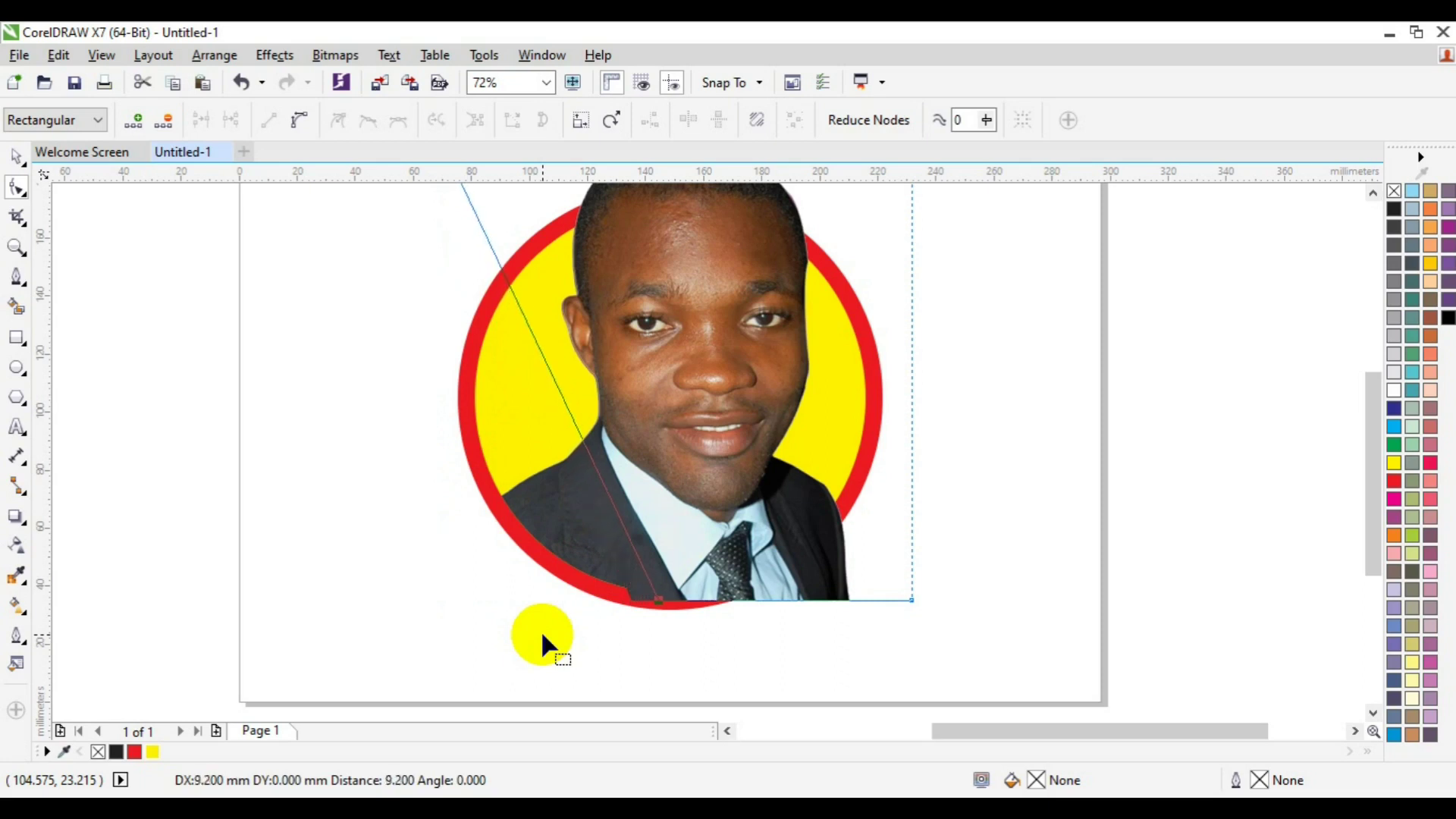
key(Right)
key(Right)
key(Right)
key(Right)
key(Right)
key(Right)
key(Right)
key(Right)
key(Right)
key(Right)
key(Right)
key(Right)
key(Right)
key(Right)
key(Right)
key(Right)
key(Right)
key(Right)
key(Right)
key(Right)
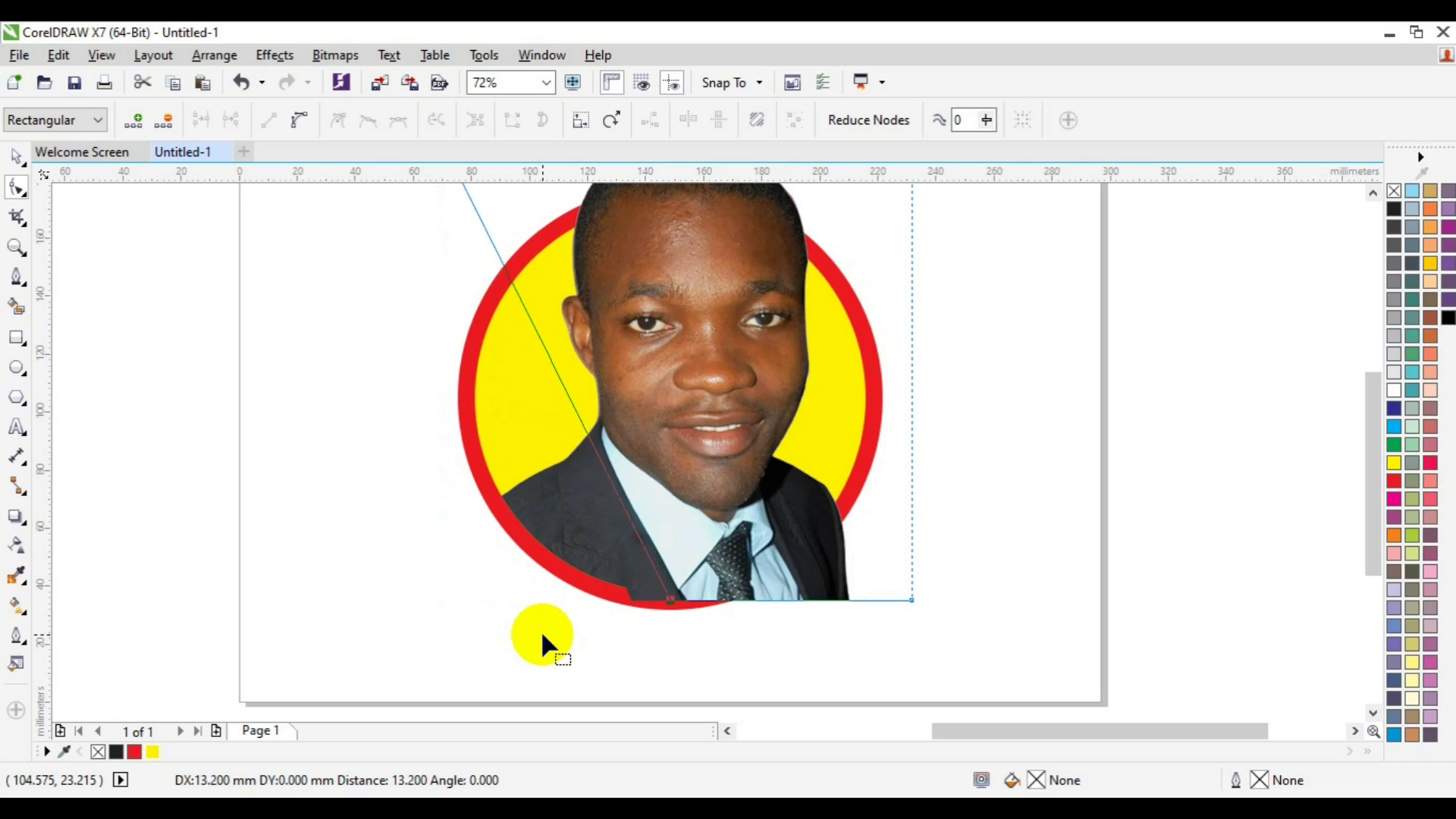
key(Right)
key(Right)
key(Right)
key(Right)
key(Right)
key(Right)
key(Right)
key(Right)
key(Right)
key(Right)
key(Right)
key(Right)
key(Right)
key(Right)
key(Right)
key(Right)
key(Right)
key(Right)
key(Right)
key(Right)
key(Right)
key(Right)
key(Right)
key(Right)
key(Right)
key(Right)
key(Right)
key(Right)
key(Right)
key(Right)
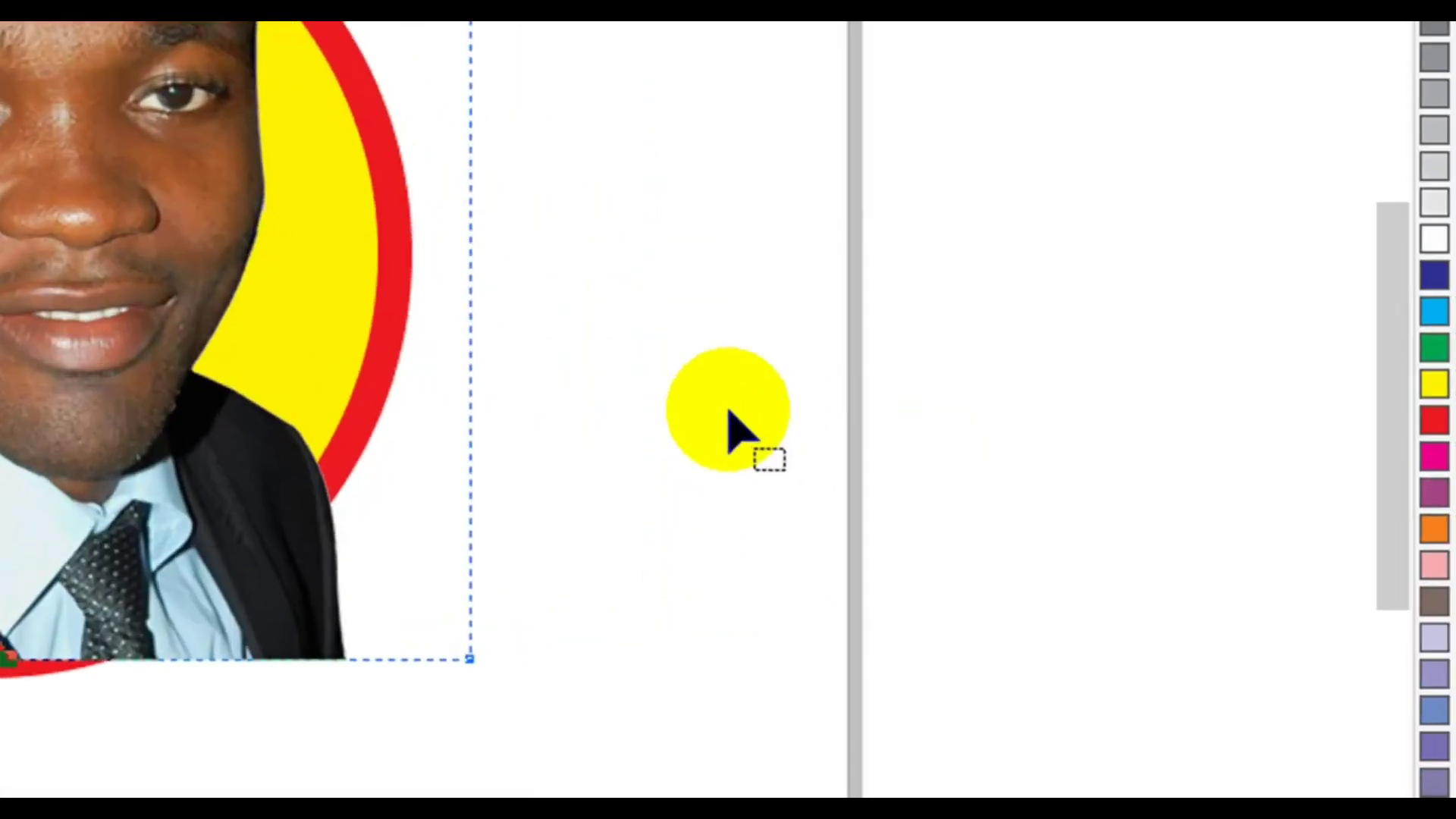
Select the portrait's bottom-right node and nudge it left 15 times to tuck it inside the ring
click(1040, 476)
drag(728, 412, 238, 802)
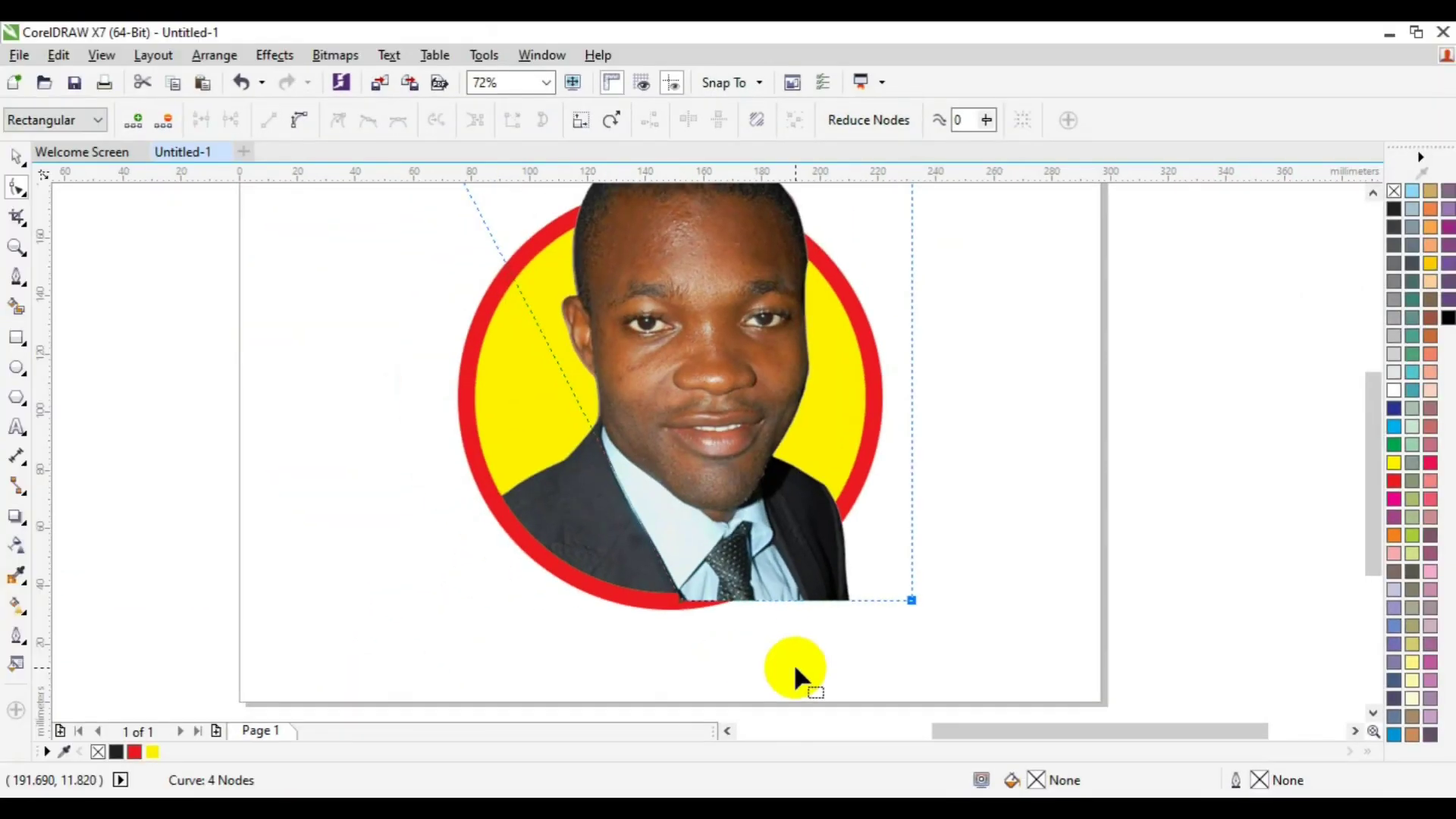
key(Left)
key(Left)
key(Left)
key(Left)
key(Left)
key(Left)
key(Left)
key(Left)
key(Left)
key(Left)
key(Left)
key(Left)
key(Left)
key(Left)
key(Left)
key(Left)
key(Left)
key(Left)
key(Left)
key(Left)
key(Left)
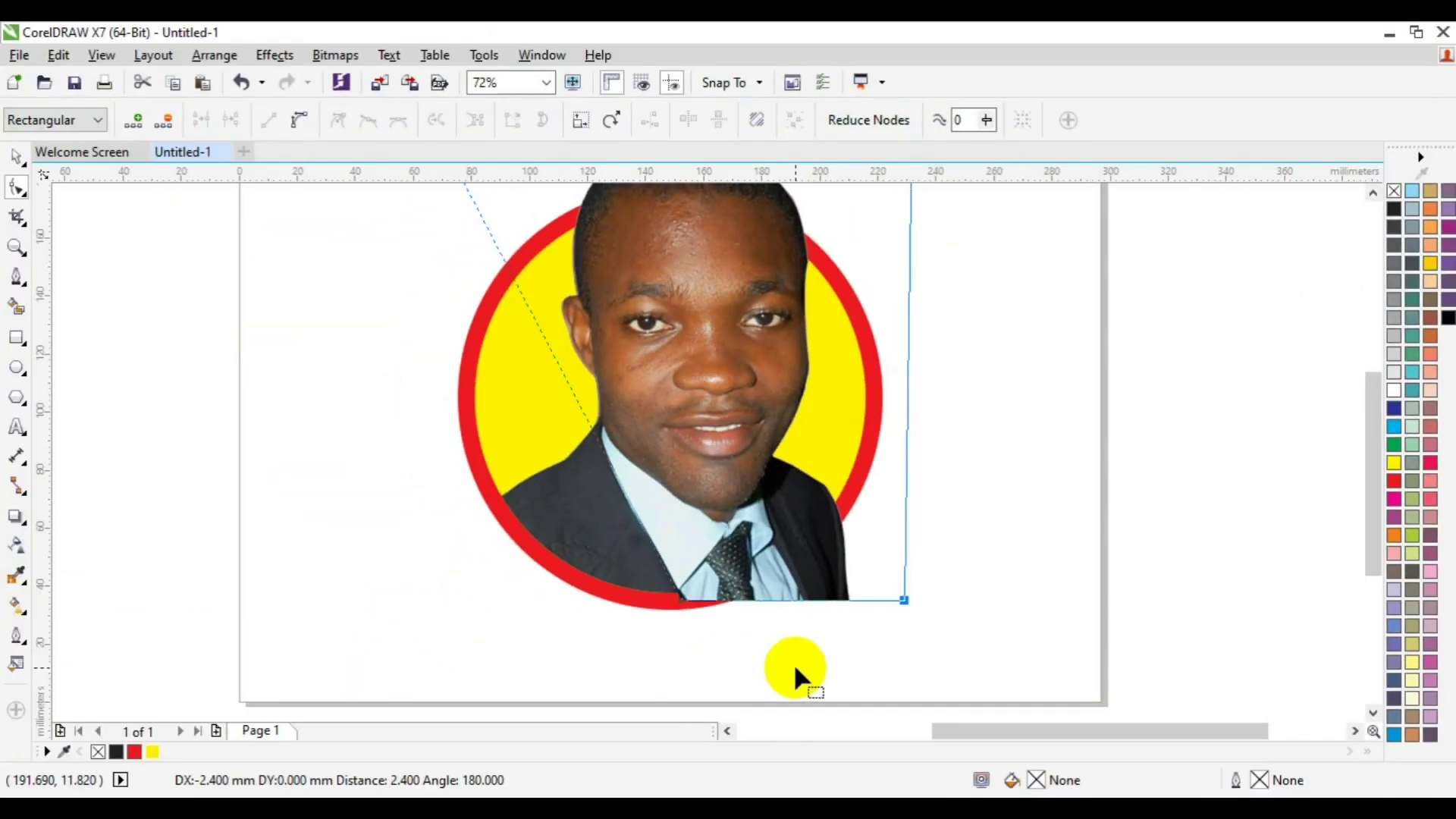
key(Left)
key(Left)
key(Left)
key(Left)
key(Left)
key(Left)
key(Left)
key(Left)
key(Left)
key(Left)
key(Left)
key(Left)
key(Left)
key(Left)
key(Left)
key(Left)
key(Left)
key(Left)
key(Left)
key(Left)
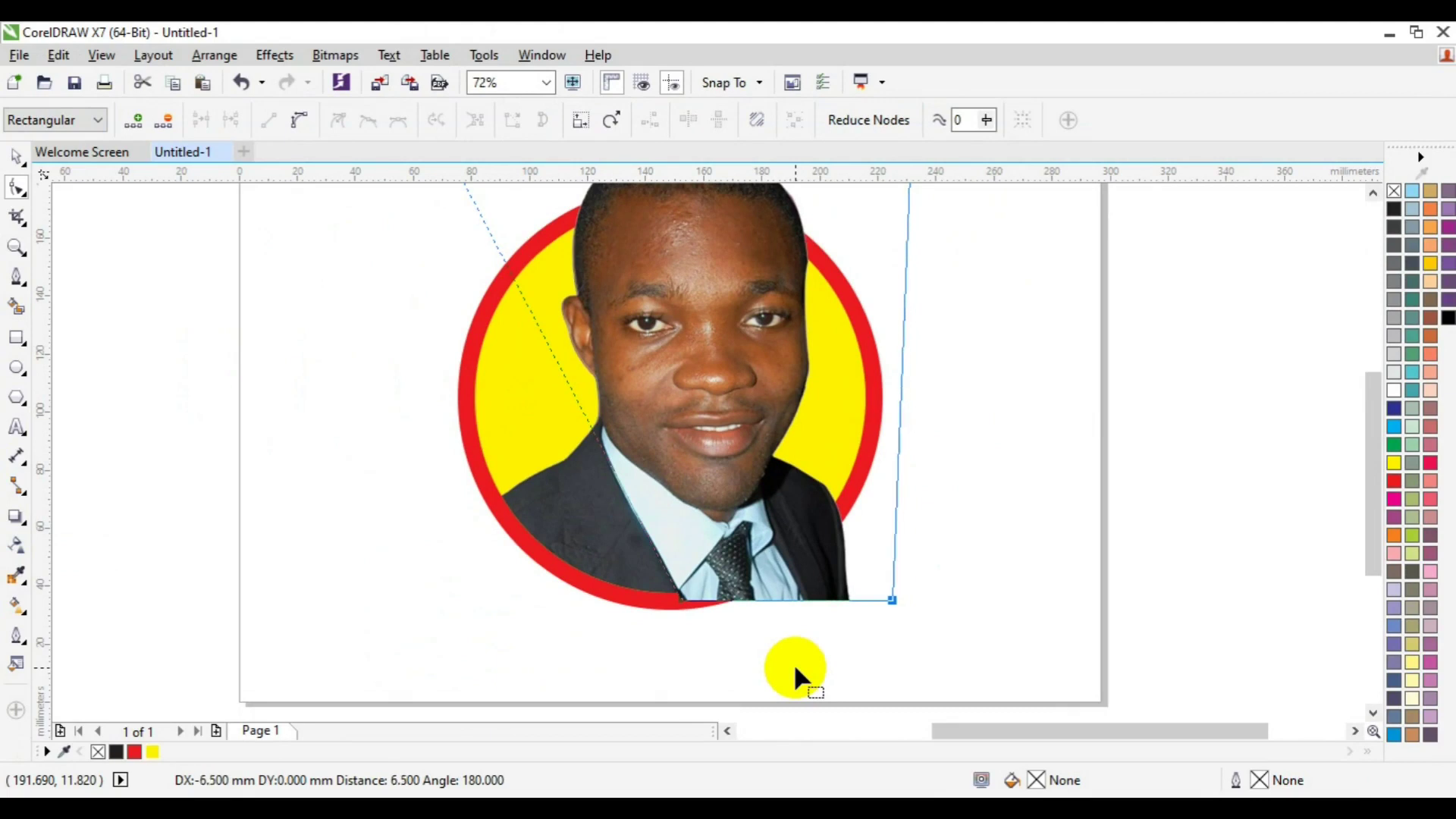
key(Left)
key(Left)
key(Left)
key(Left)
key(Left)
key(Left)
key(Left)
key(Left)
key(Left)
key(Left)
key(Left)
key(Left)
key(Left)
key(Left)
key(Left)
key(Left)
key(Left)
key(Left)
key(Left)
key(Left)
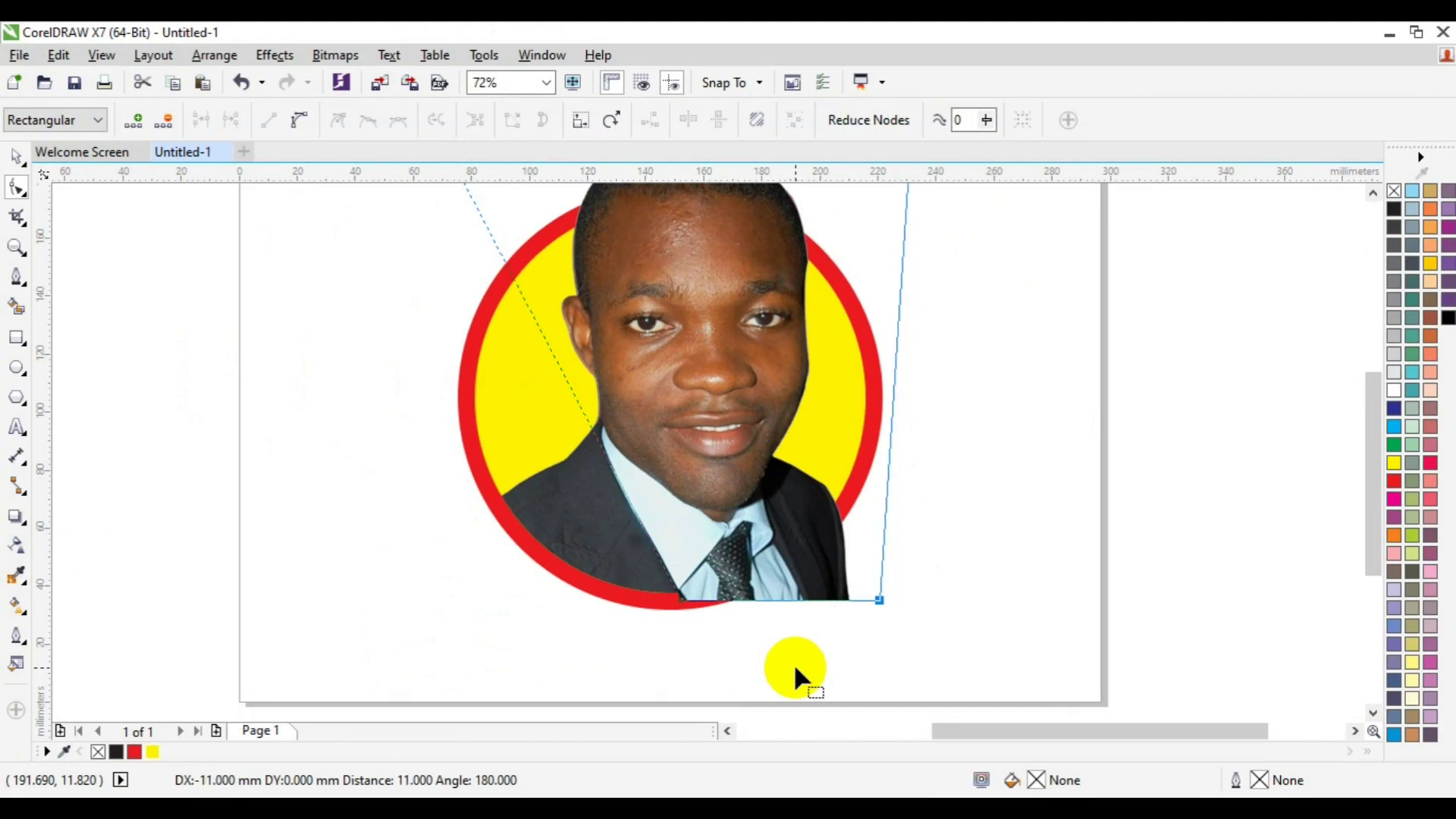
key(Left)
key(Left)
key(Left)
key(Left)
key(Left)
key(Left)
key(Left)
key(Left)
key(Left)
key(Left)
key(Left)
key(Left)
key(Left)
key(Left)
key(Left)
key(Left)
key(Left)
key(Left)
key(Left)
key(Left)
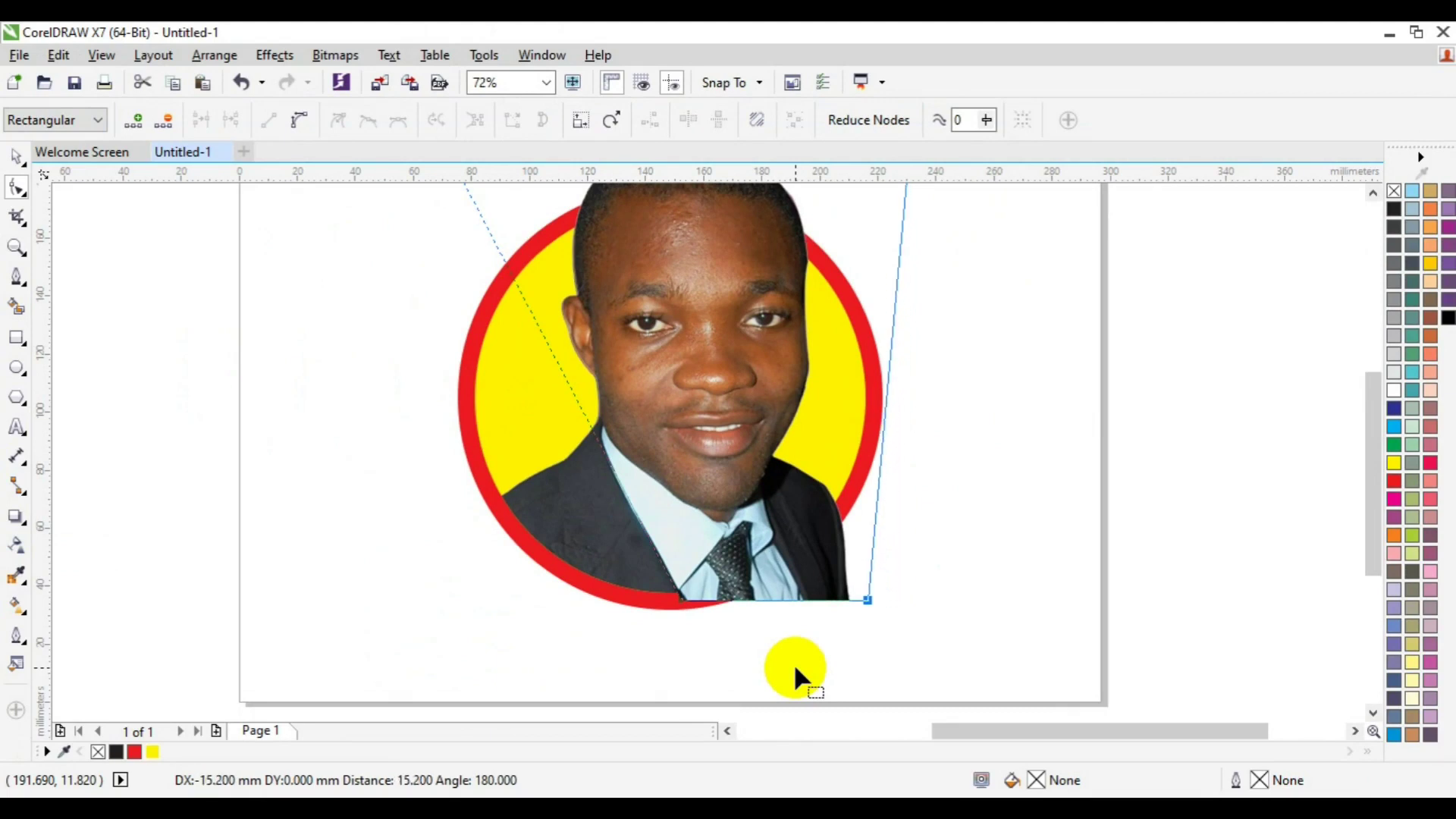
key(Left)
key(Left)
key(Left)
key(Left)
key(Left)
key(Left)
key(Left)
key(Left)
key(Left)
key(Left)
key(Left)
key(Left)
key(Left)
key(Left)
key(Left)
key(Left)
key(Left)
key(Left)
key(Left)
key(Left)
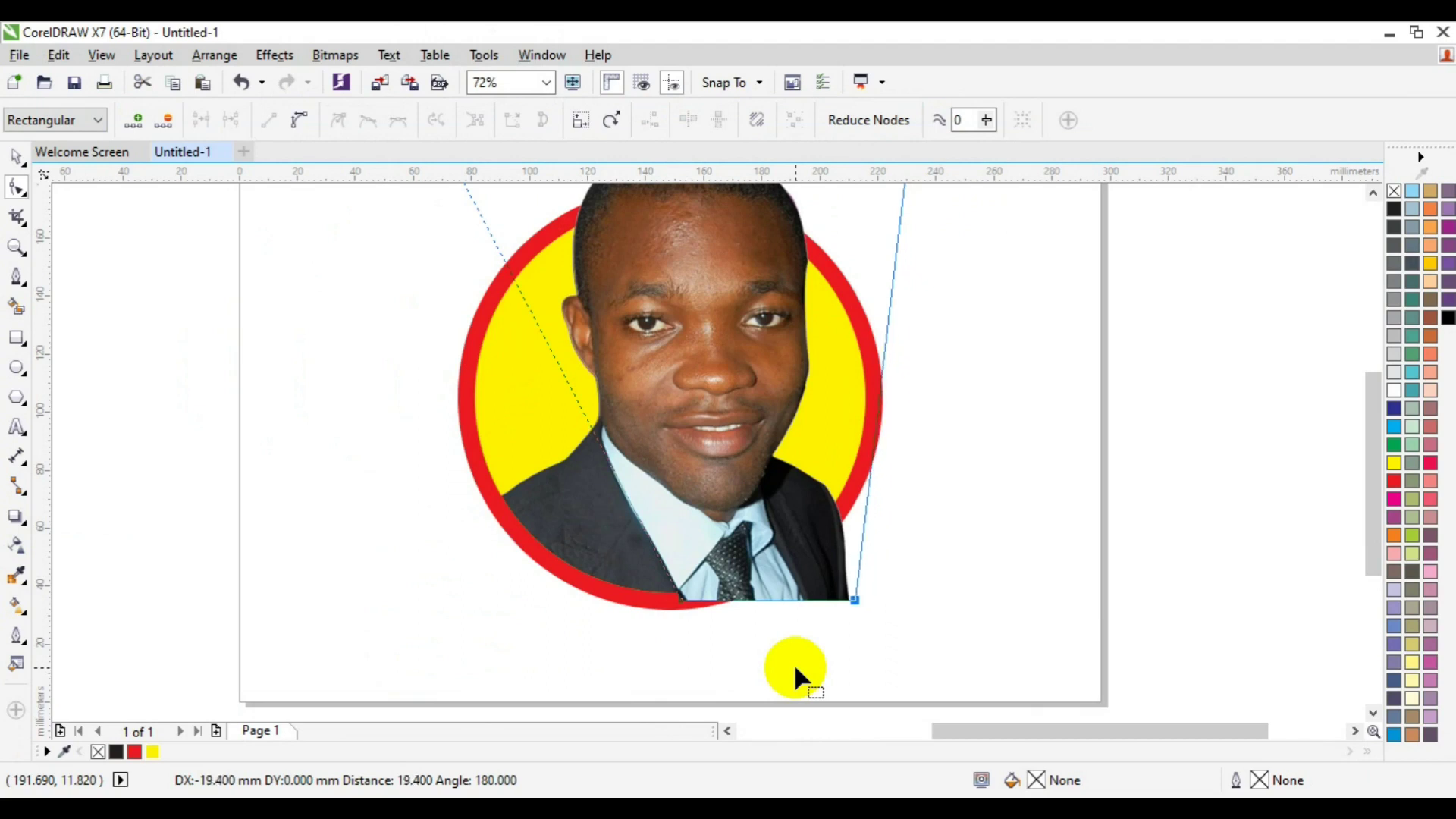
key(Left)
key(Left)
key(Left)
key(Left)
key(Left)
key(Left)
key(Left)
key(Left)
key(Left)
key(Left)
key(Left)
key(Left)
key(Left)
key(Left)
key(Left)
key(Left)
key(Left)
key(Left)
key(Left)
key(Left)
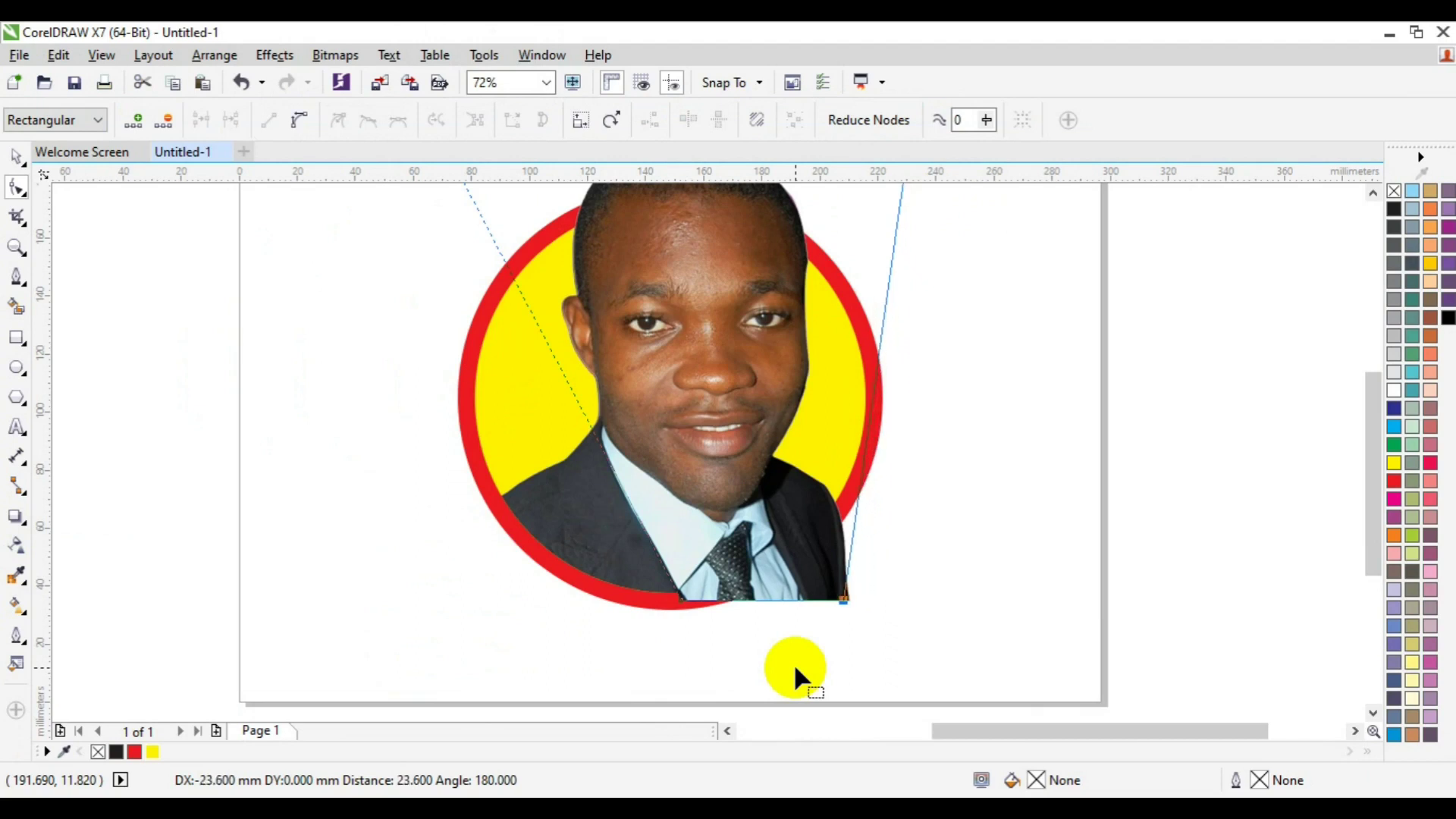
key(Left)
key(Left)
key(Left)
key(Left)
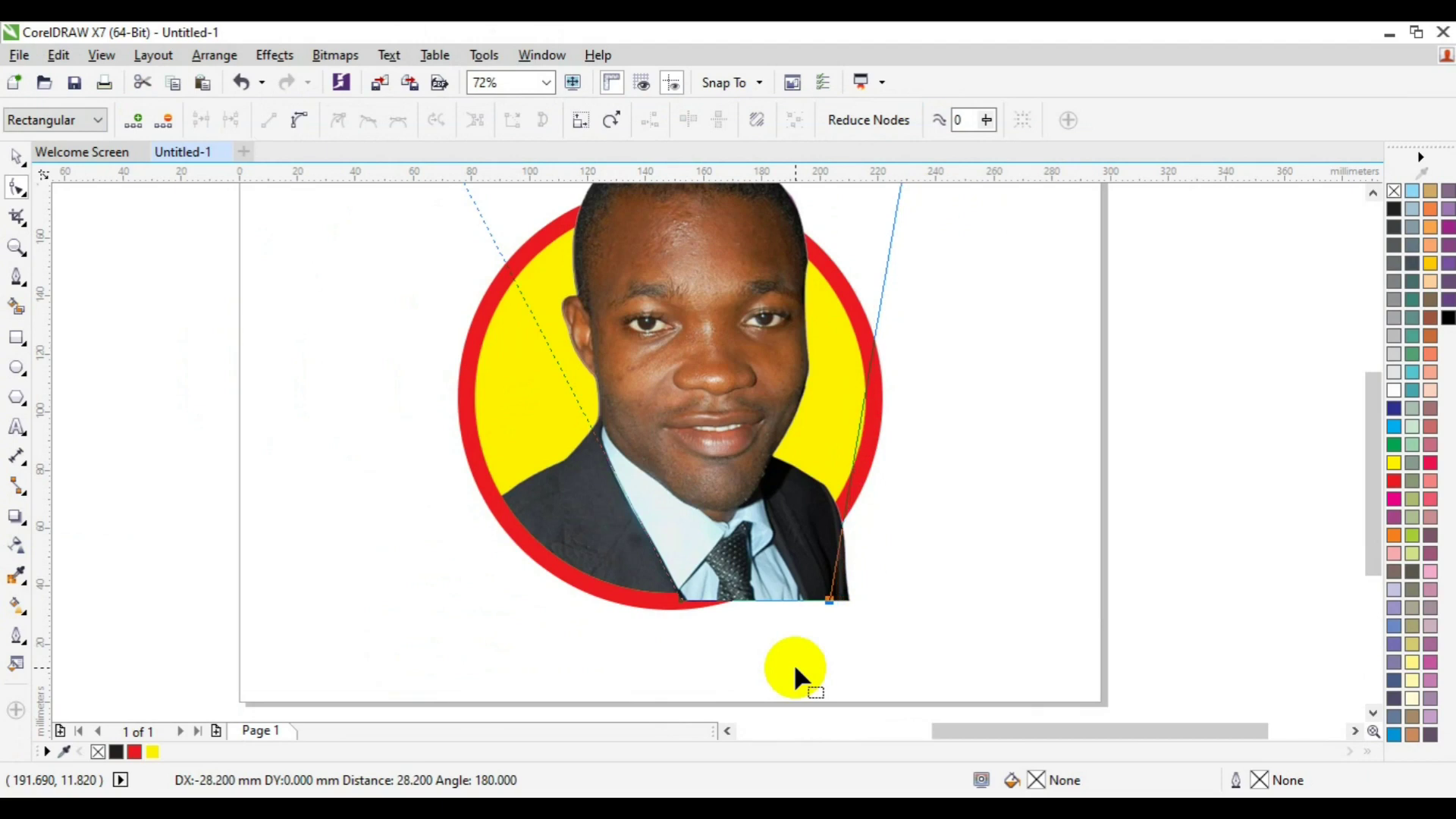
key(Left)
key(Left)
key(Left)
key(Left)
key(Left)
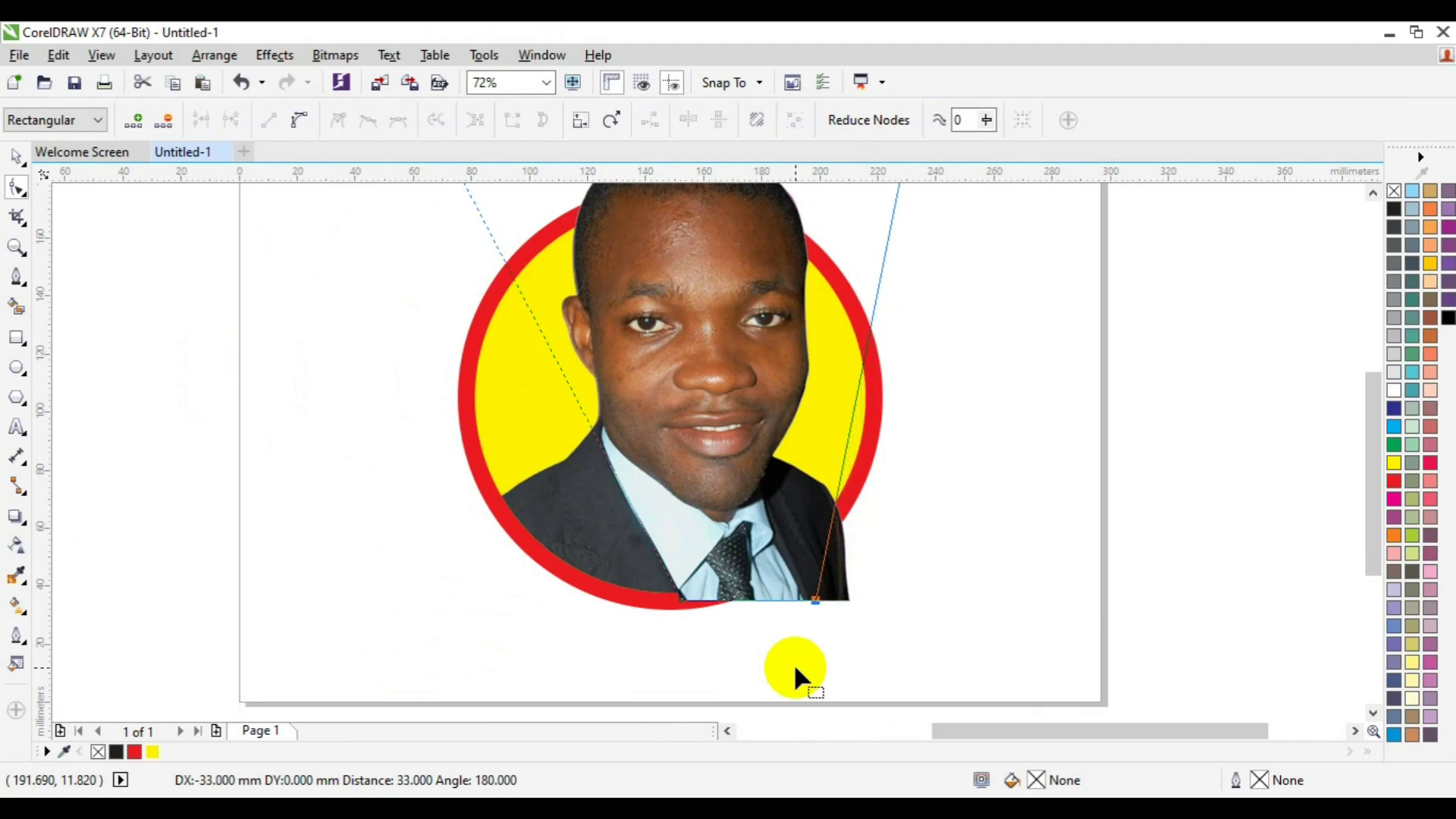
key(Left)
key(Left)
key(Left)
key(Left)
key(Left)
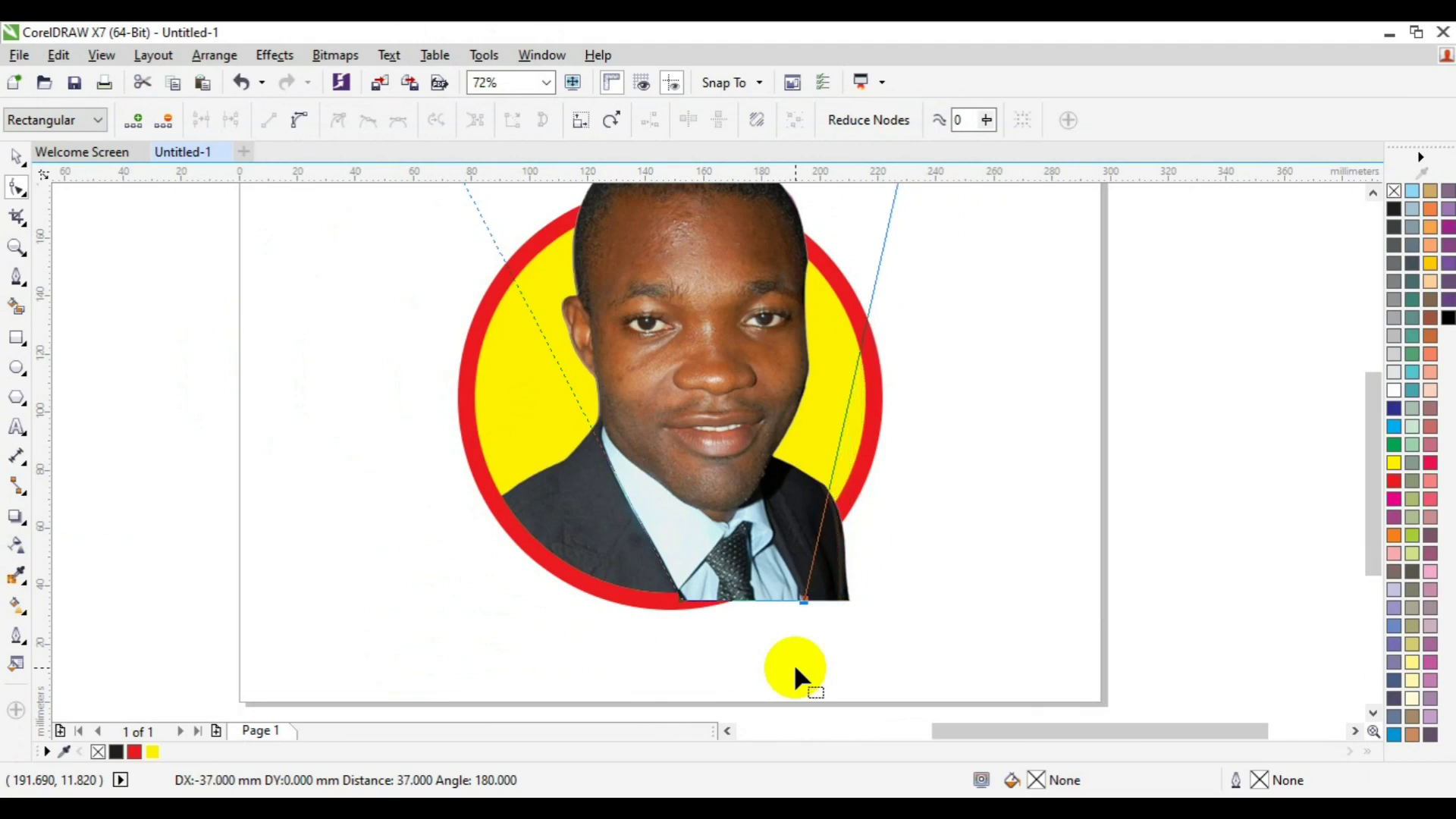
key(Left)
key(Left)
key(Left)
key(Left)
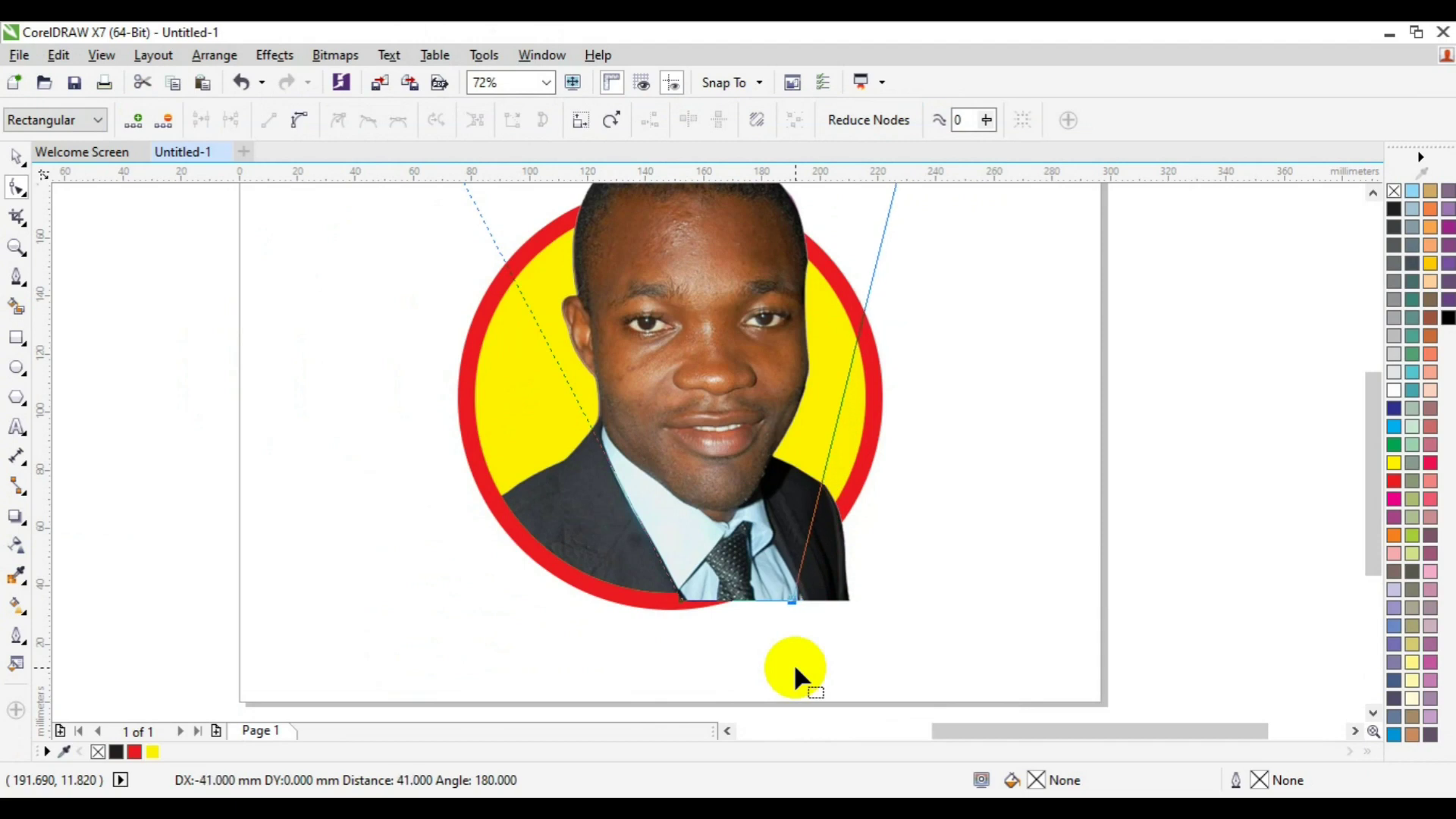
key(Left)
key(Left)
key(Left)
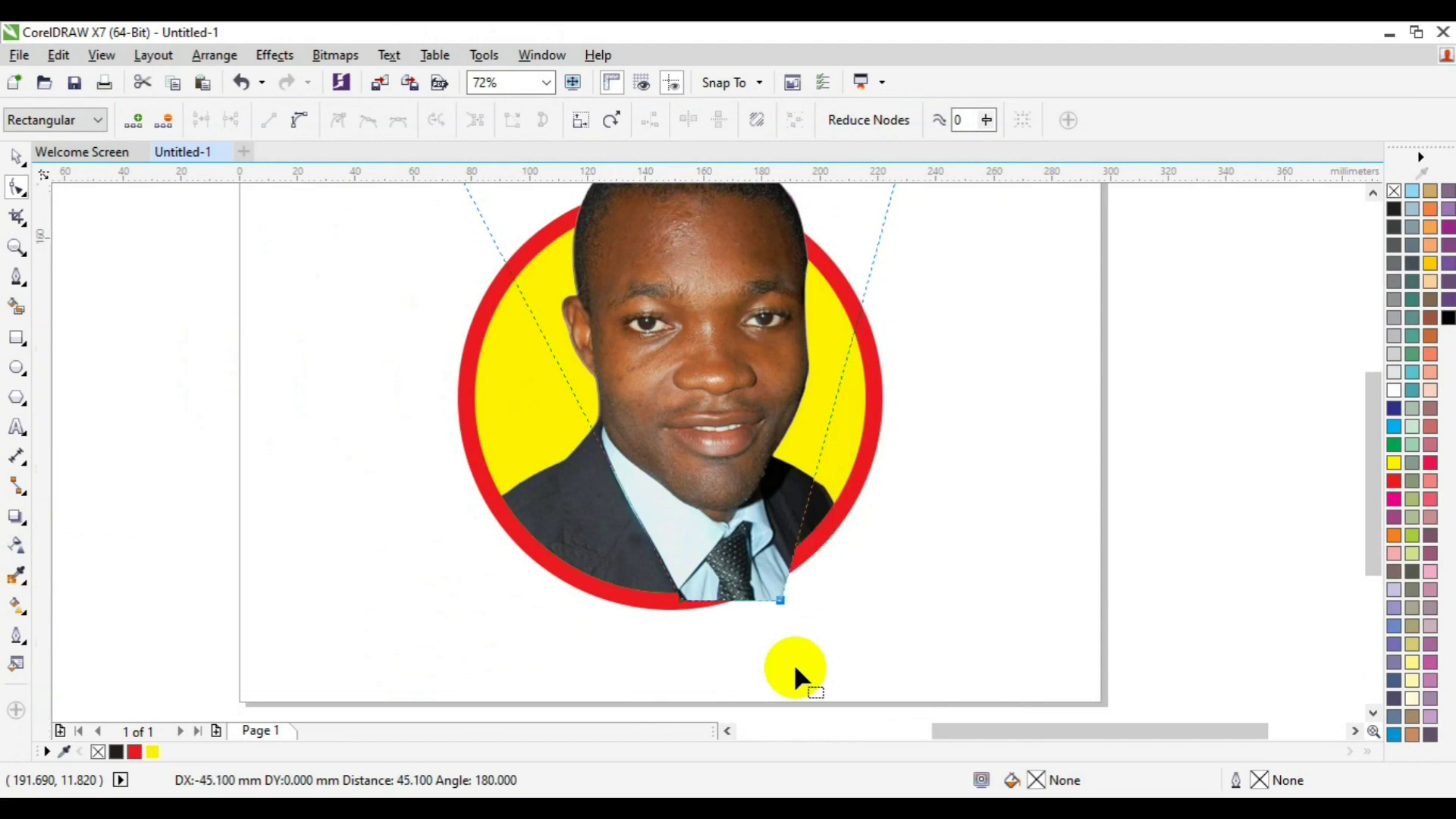
key(Left)
key(Left)
key(Left)
key(Left)
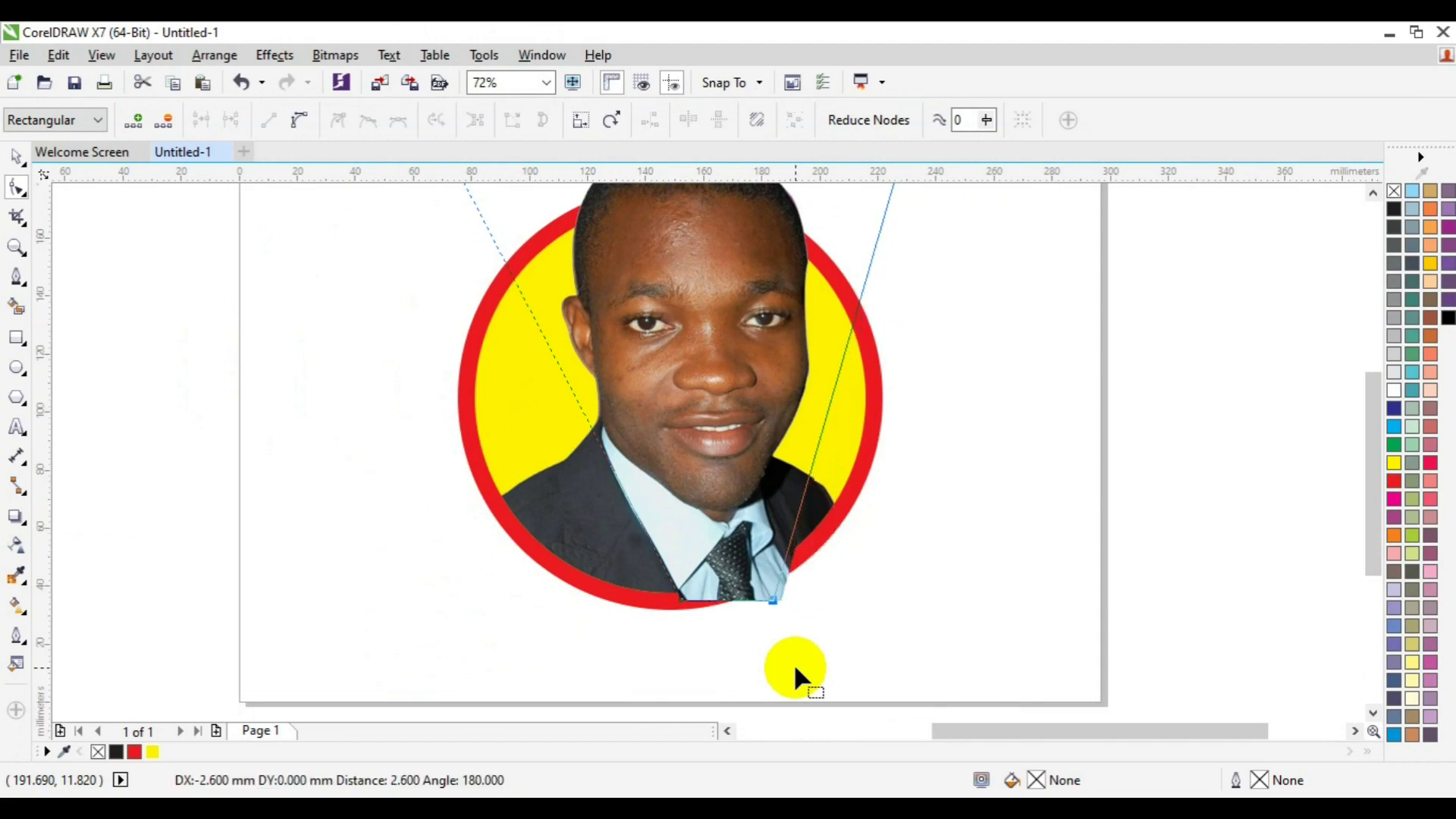
key(Left)
key(Left)
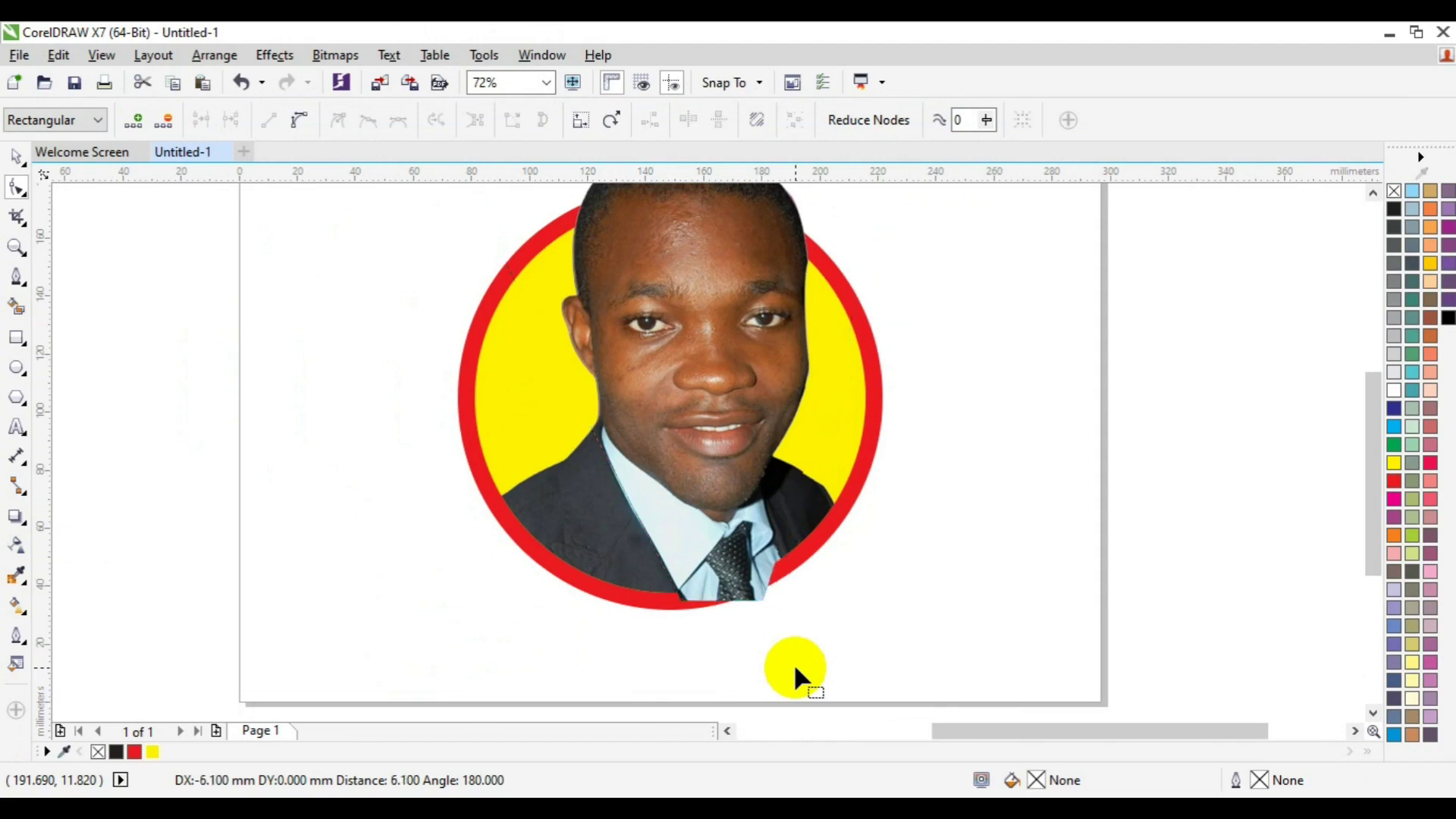
key(Left)
key(Left)
key(Left)
key(Left)
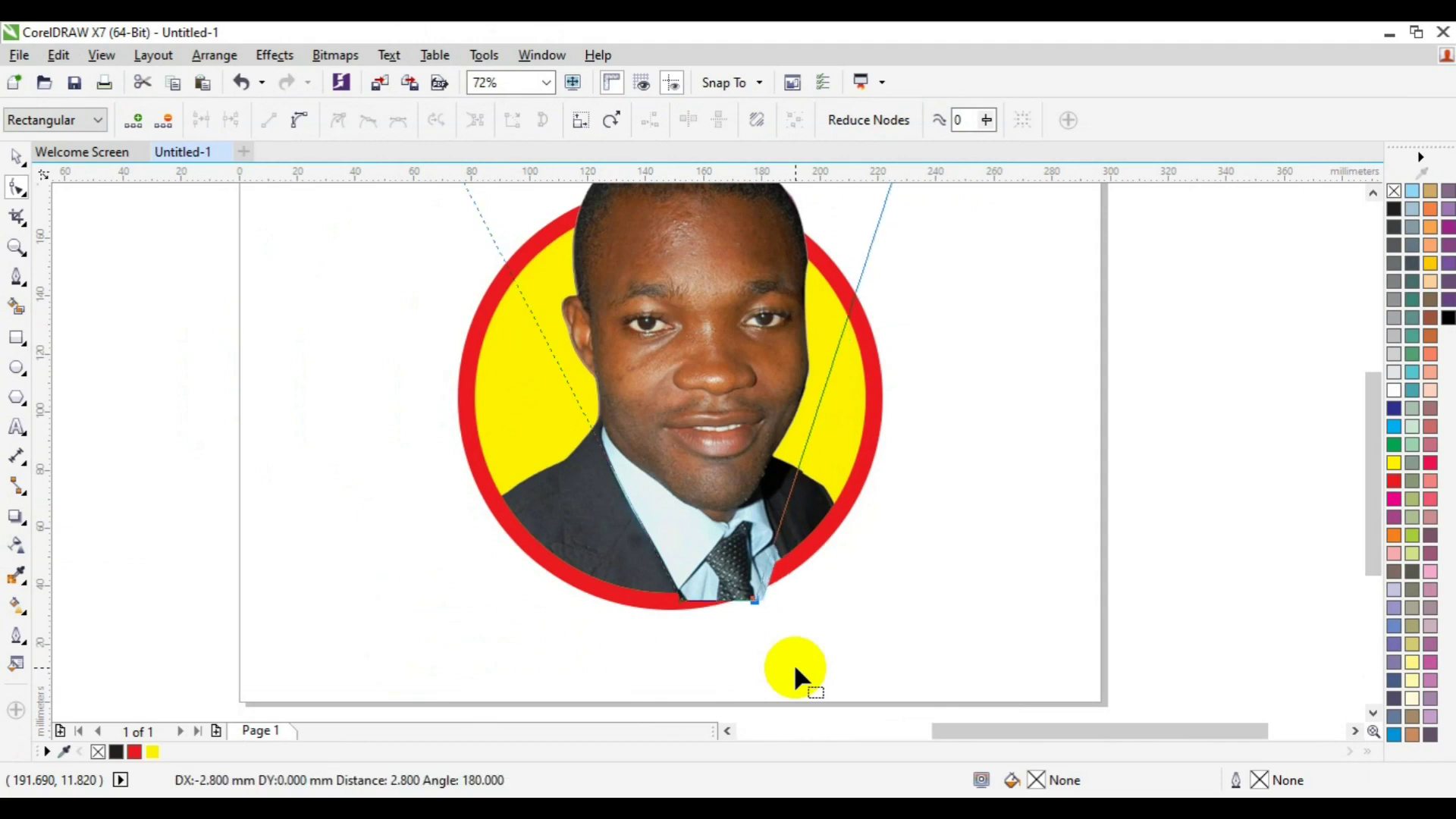
key(Left)
key(Left)
key(Left)
key(Left)
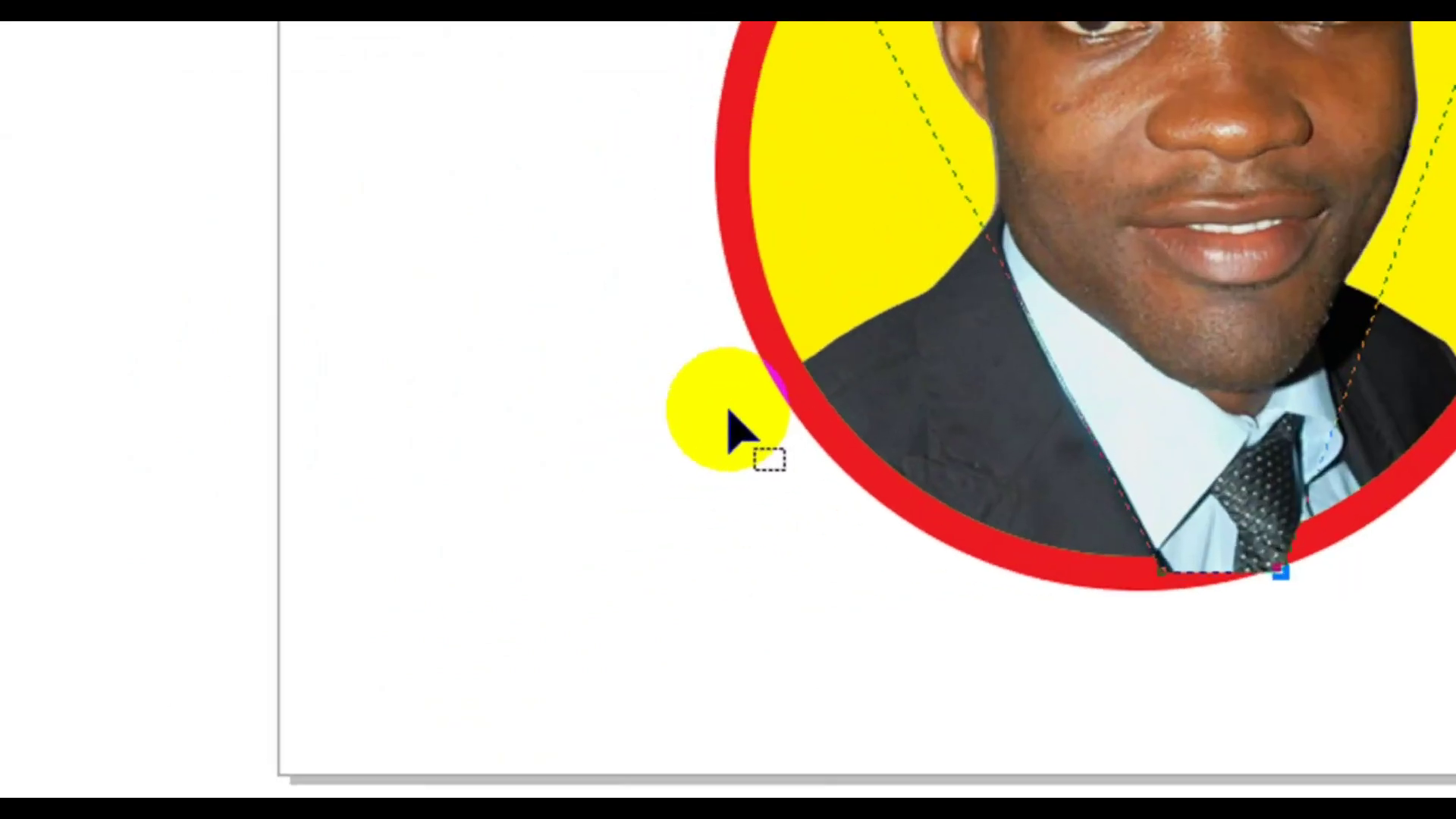
Select the photo's bottom corner nodes and nudge them five steps right to trim the bottom-left corner
drag(729, 409, 1289, 584)
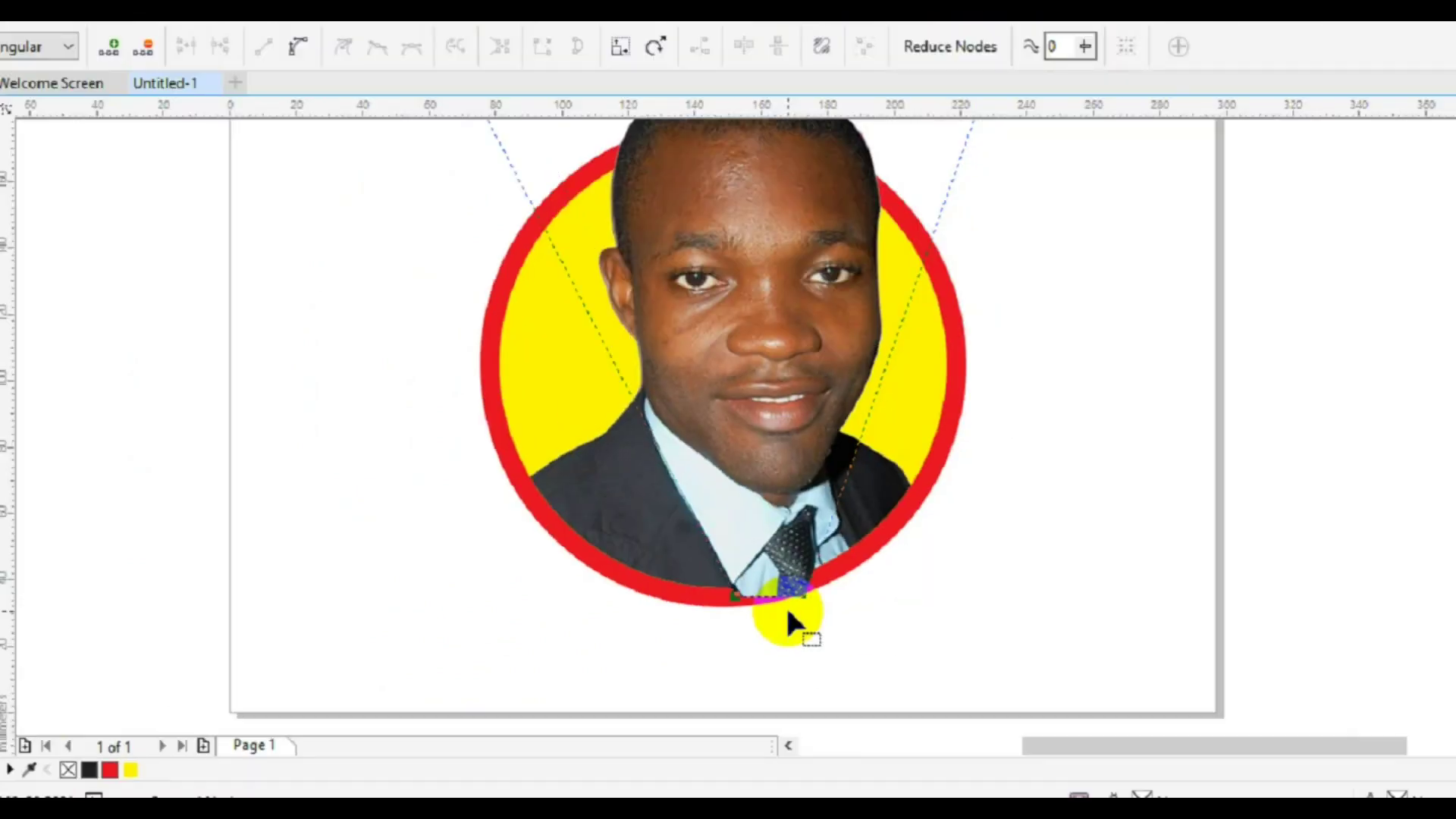
key(Right)
key(Right)
key(Right)
key(Right)
key(Right)
key(Right)
key(Right)
key(Right)
key(Right)
key(Right)
key(Right)
key(Right)
key(Right)
key(Right)
key(Right)
key(Right)
key(Right)
key(Right)
key(Right)
key(Right)
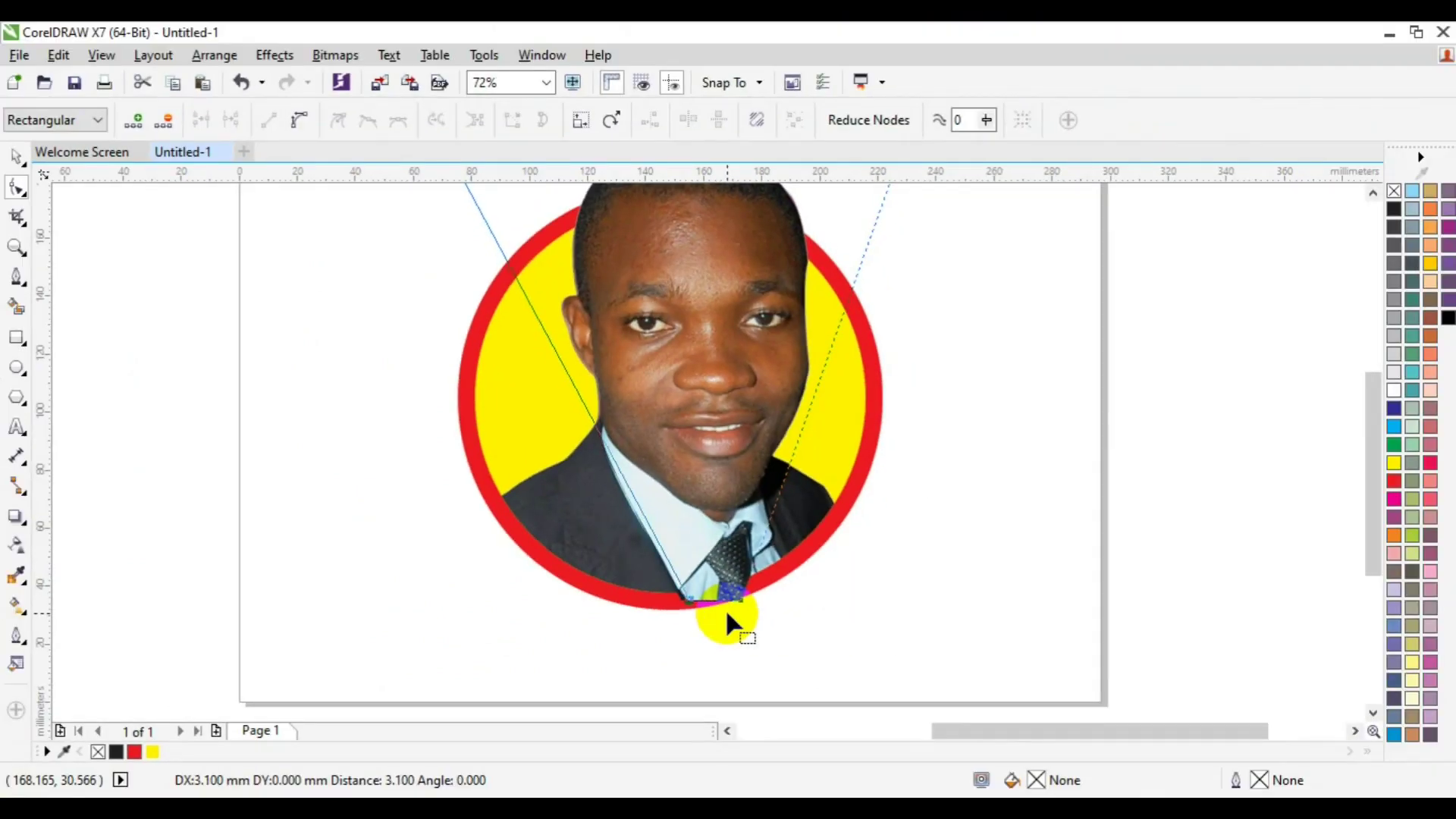
key(Right)
key(Right)
key(Right)
key(Right)
key(Right)
key(Right)
key(Right)
key(Right)
key(Right)
key(Right)
key(Right)
key(Right)
key(Right)
key(Right)
key(Right)
key(Right)
key(Right)
key(Right)
key(Right)
key(Right)
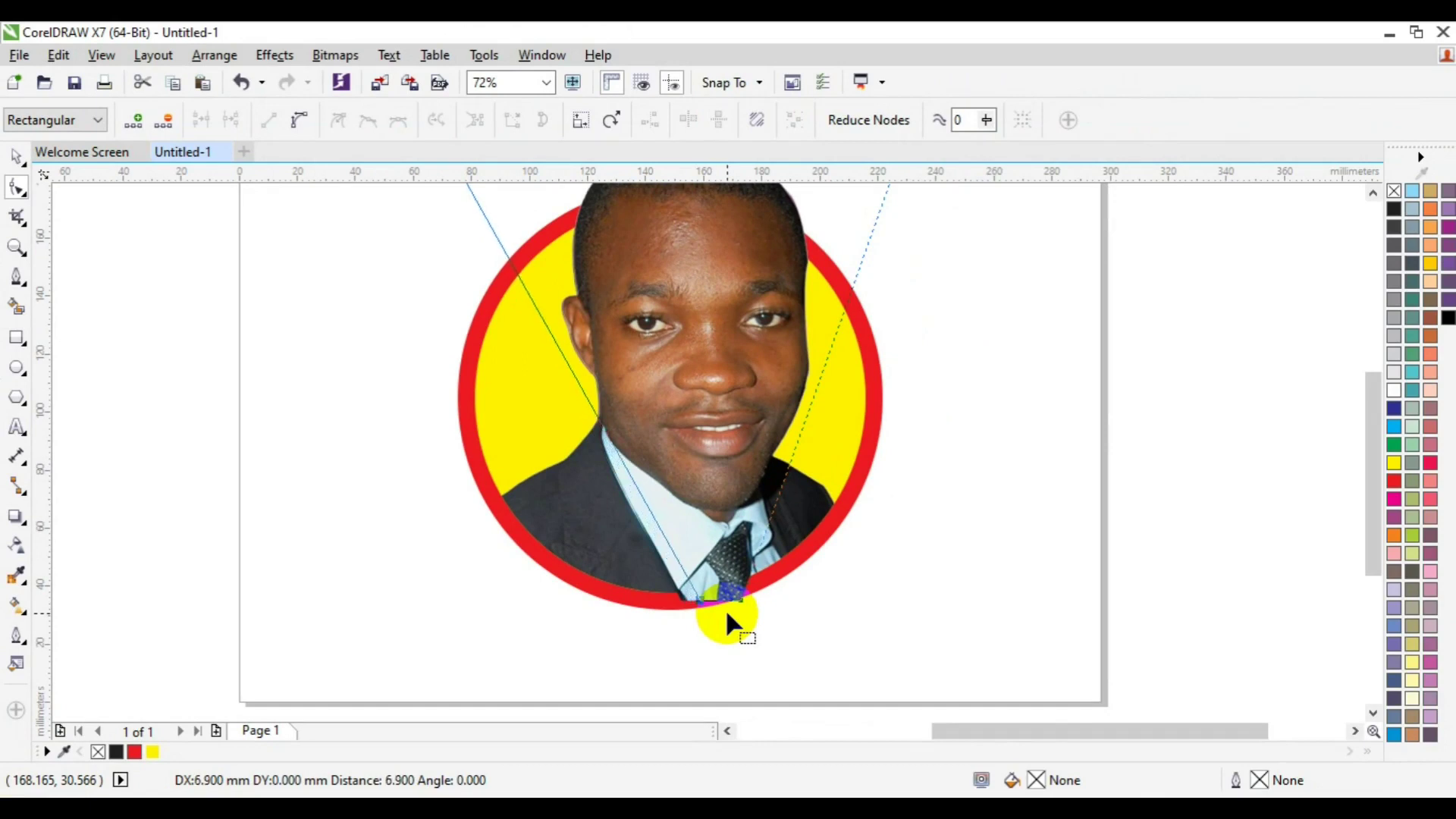
key(Right)
key(Right)
key(Right)
key(Right)
key(Right)
key(Right)
key(Right)
key(Right)
key(Right)
key(Right)
key(Right)
key(Right)
key(Right)
key(Right)
key(Right)
key(Right)
key(Right)
key(Right)
key(Right)
key(Right)
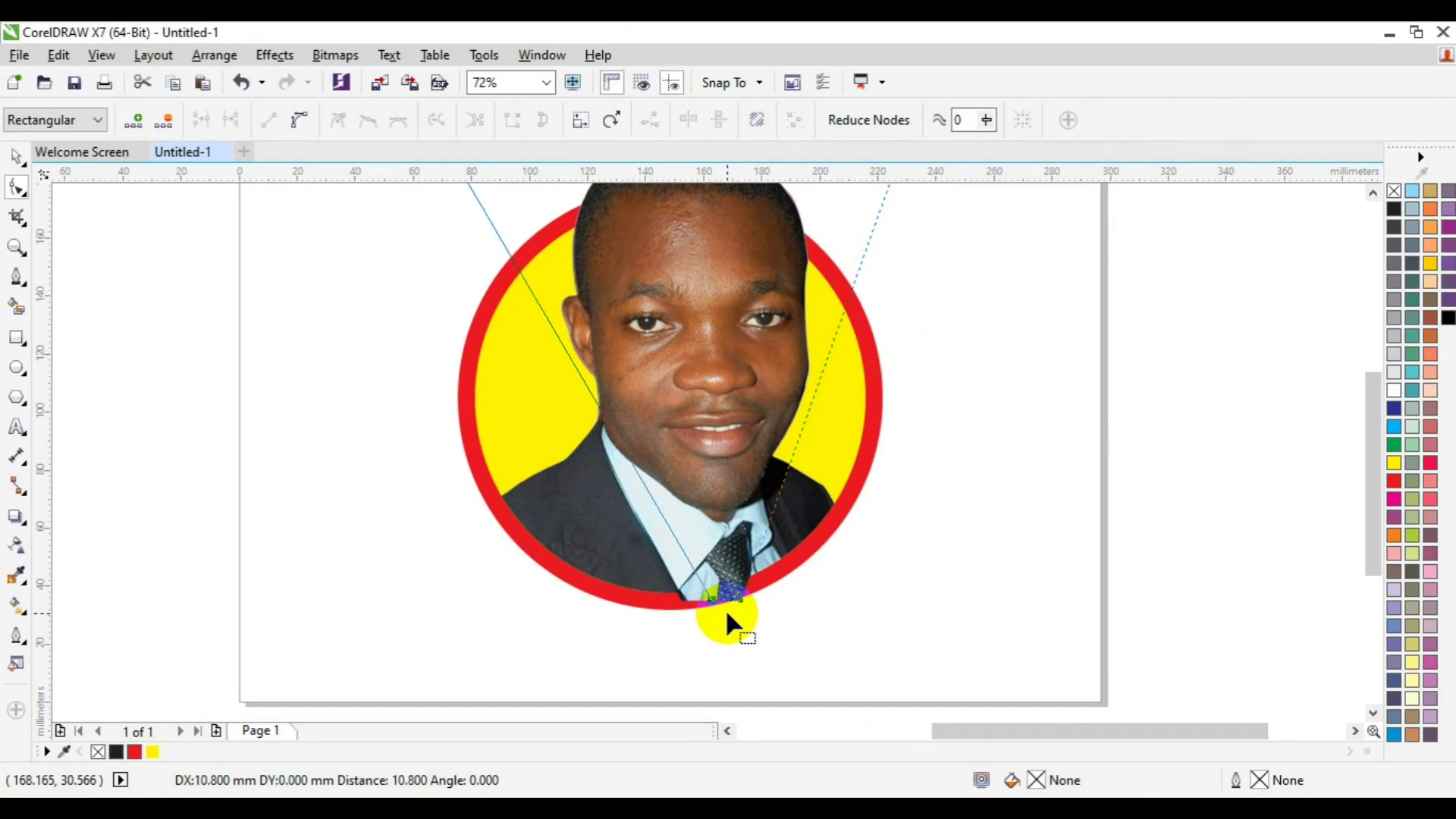
key(Right)
key(Right)
key(Right)
key(Right)
key(Right)
key(Right)
key(Right)
key(Right)
key(Right)
key(Right)
key(Right)
key(Right)
key(Right)
key(Right)
key(Right)
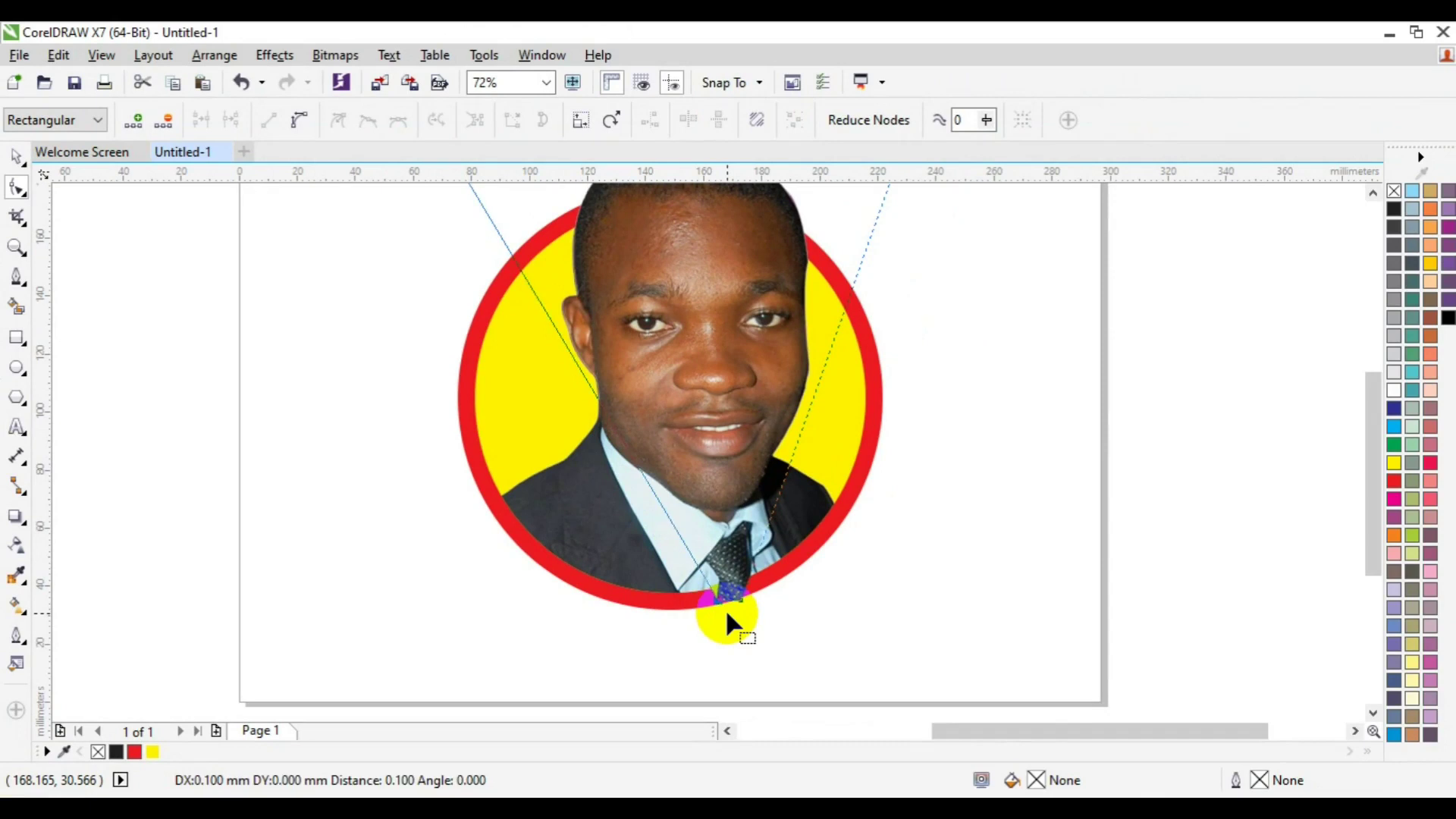
key(Right)
key(Right)
key(Right)
key(Right)
key(Right)
key(Right)
key(Right)
key(Right)
key(Right)
key(Right)
key(Right)
key(Right)
key(Right)
key(Right)
key(Right)
key(Right)
key(Right)
key(Right)
key(Right)
key(Right)
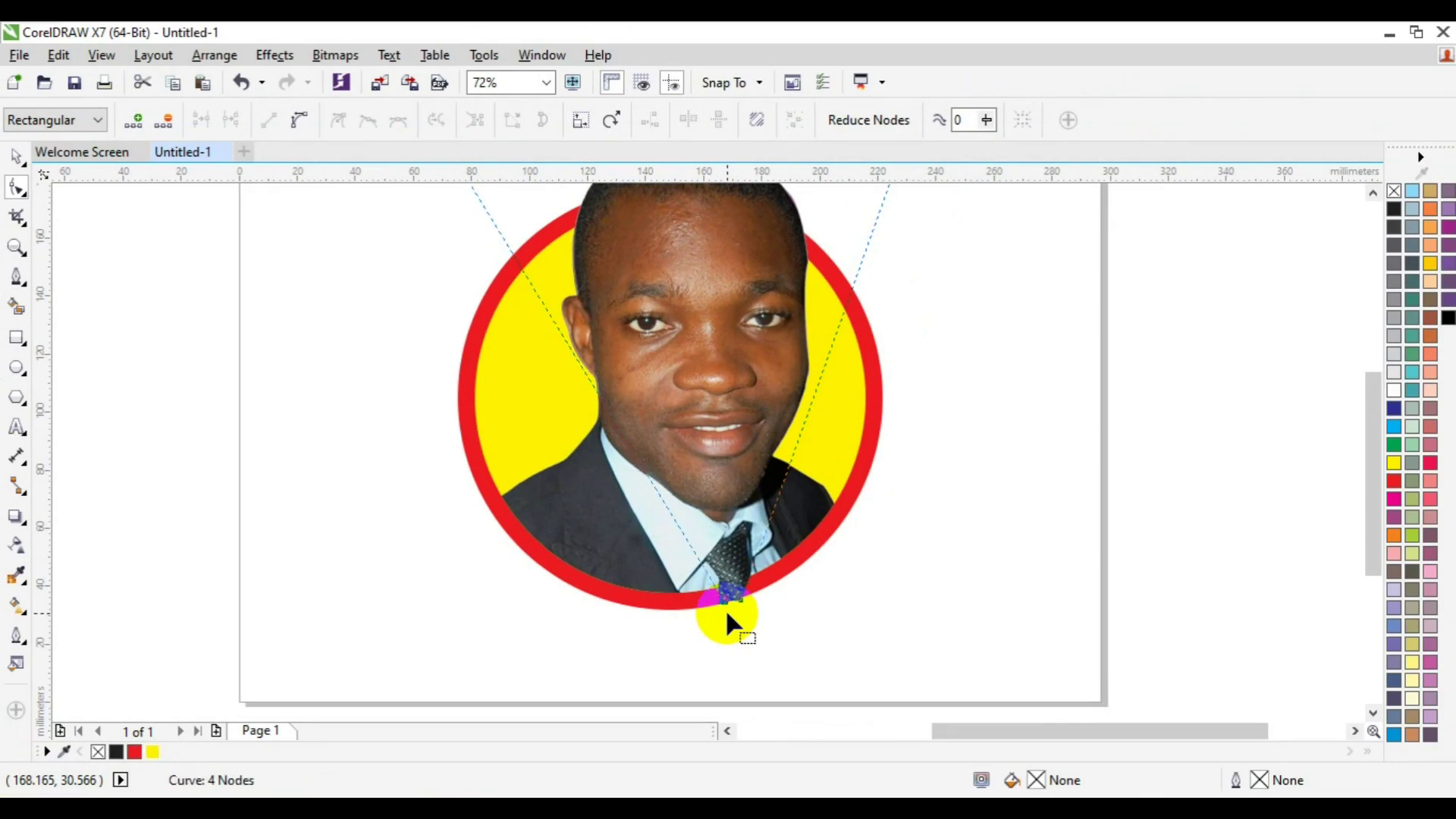
Reselect the bottom corner nodes and nudge them up four steps so the bottom sits inside the red ring
click(853, 577)
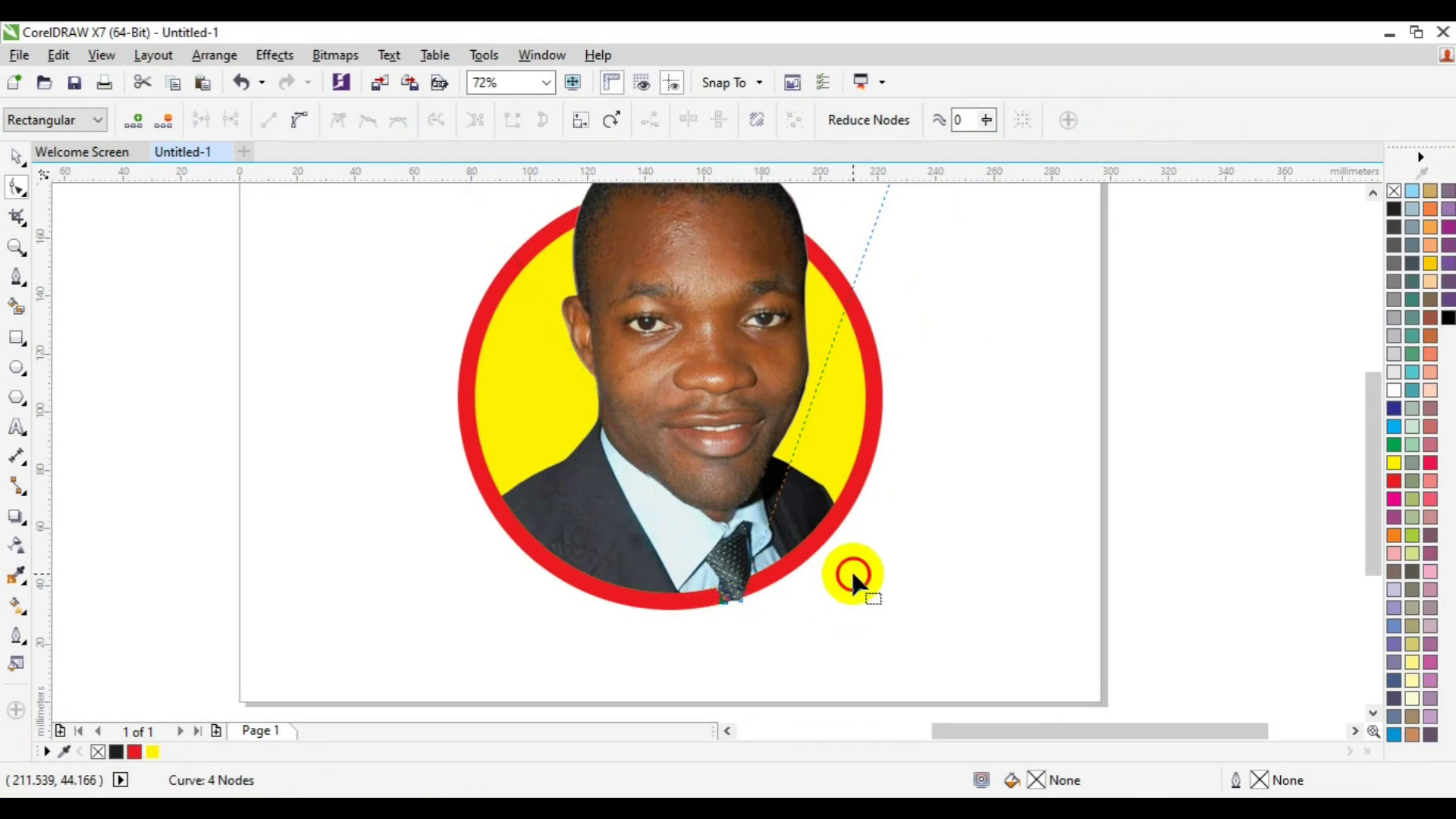
drag(853, 576, 569, 643)
key(Up)
key(Up)
key(Up)
key(Up)
key(Up)
key(Up)
key(Up)
key(Up)
key(Up)
key(Up)
key(Up)
key(Up)
key(Up)
key(Up)
key(Up)
key(Up)
key(Up)
key(Up)
key(Up)
key(Up)
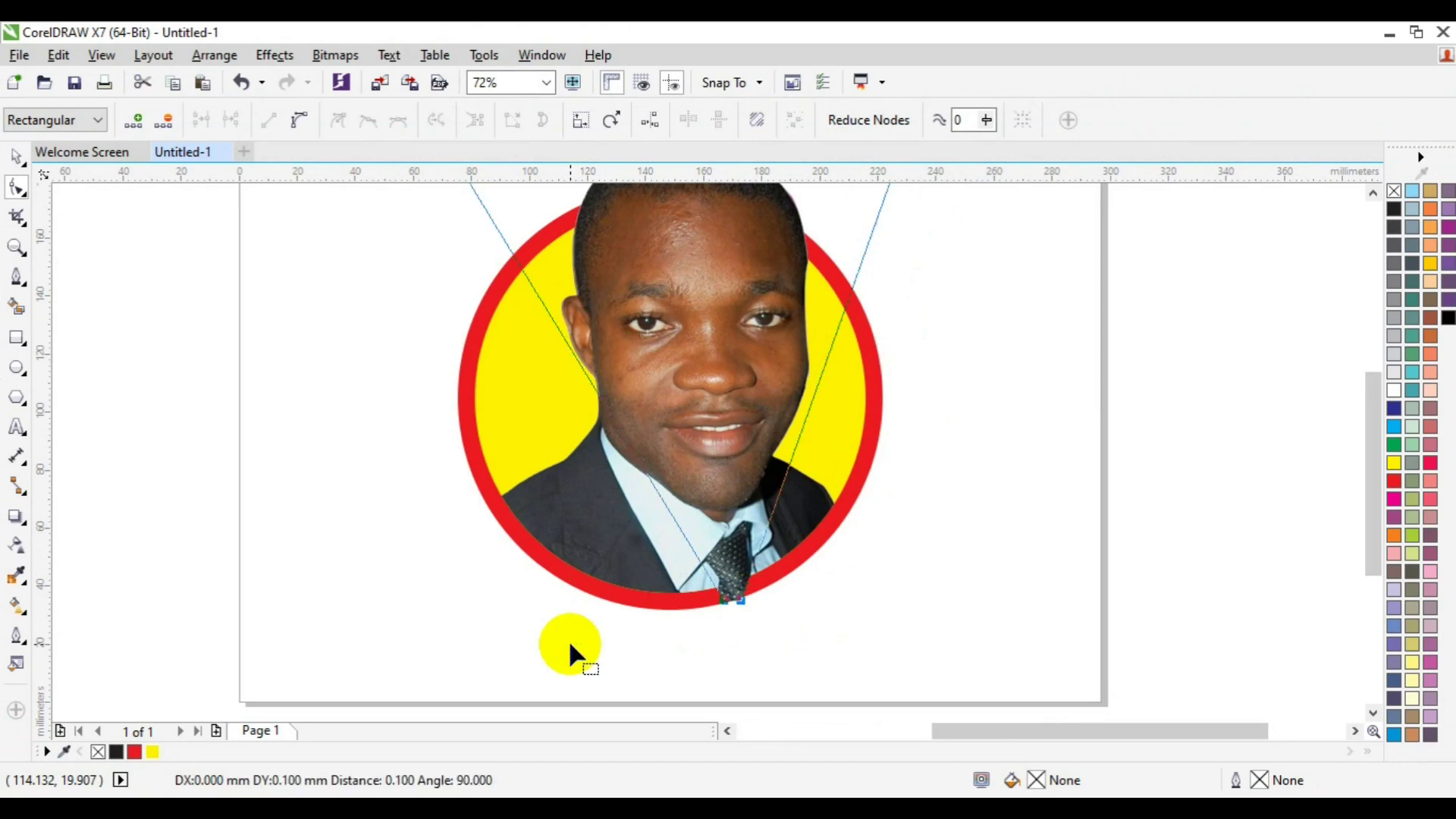
key(Up)
key(Up)
key(Up)
key(Up)
key(Up)
key(Up)
key(Up)
key(Up)
key(Up)
key(Up)
key(Up)
key(Up)
key(Up)
key(Up)
key(Up)
key(Up)
key(Up)
key(Up)
key(Up)
key(Up)
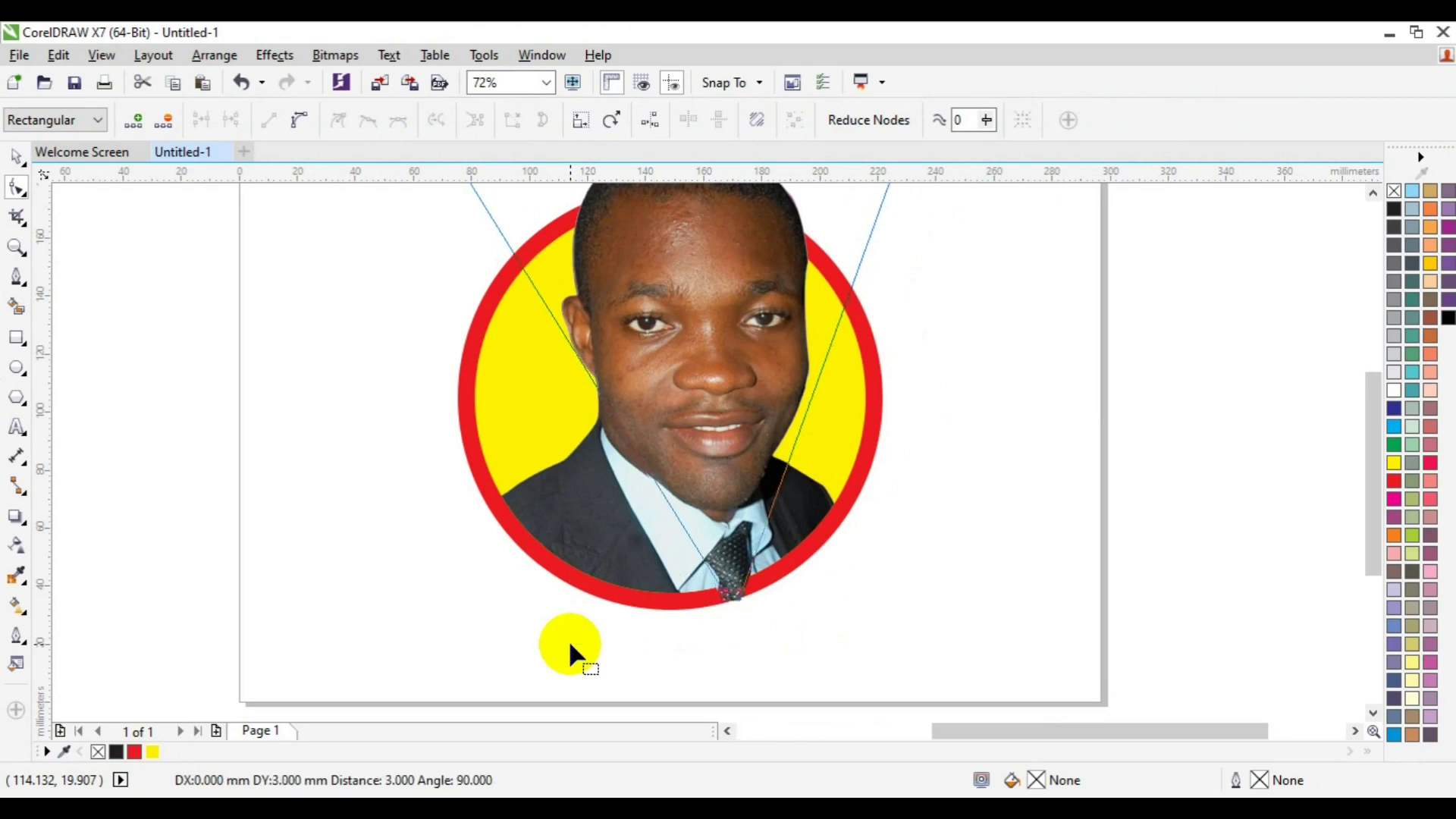
key(Up)
key(Up)
key(Up)
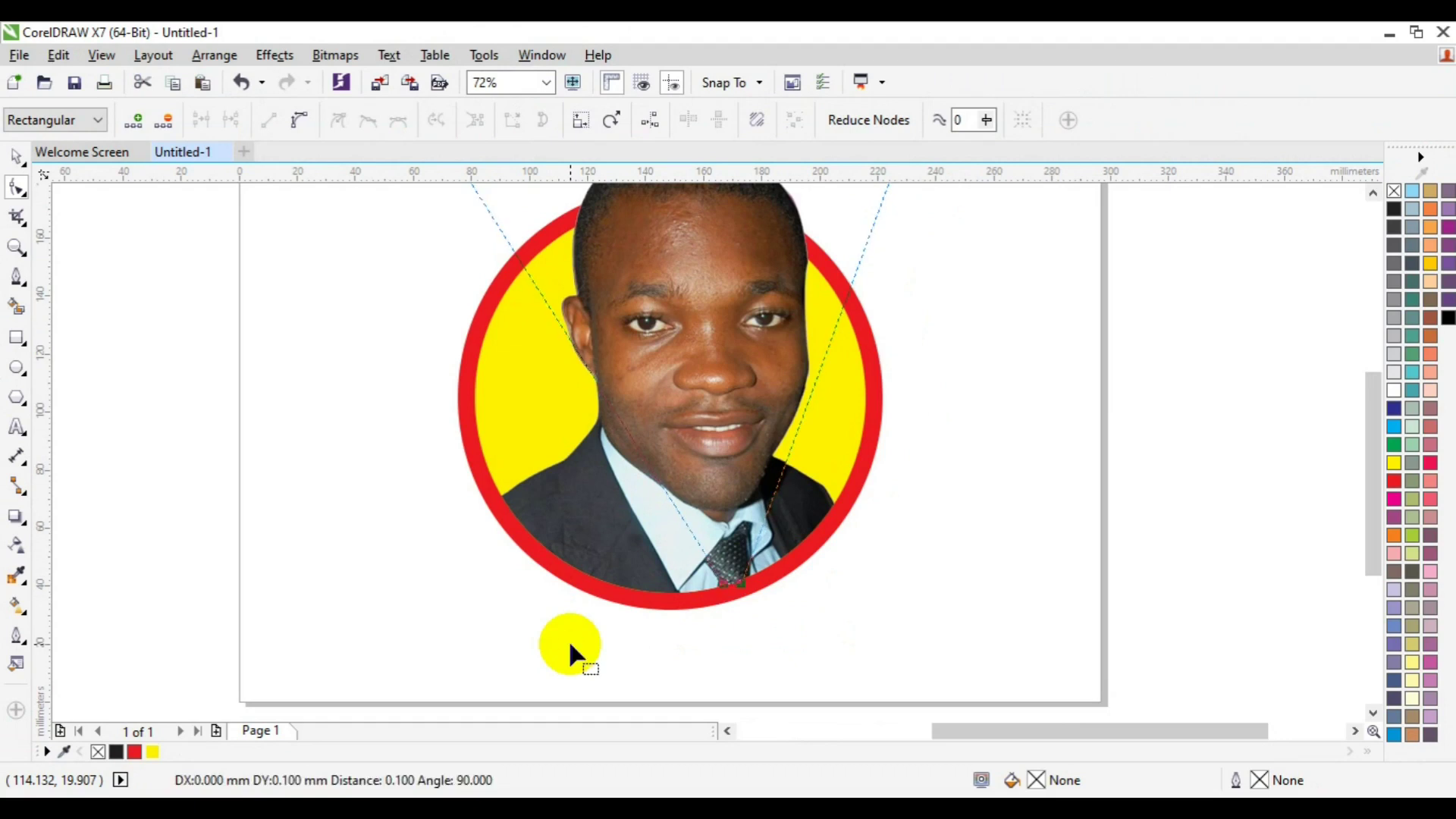
key(Up)
key(Up)
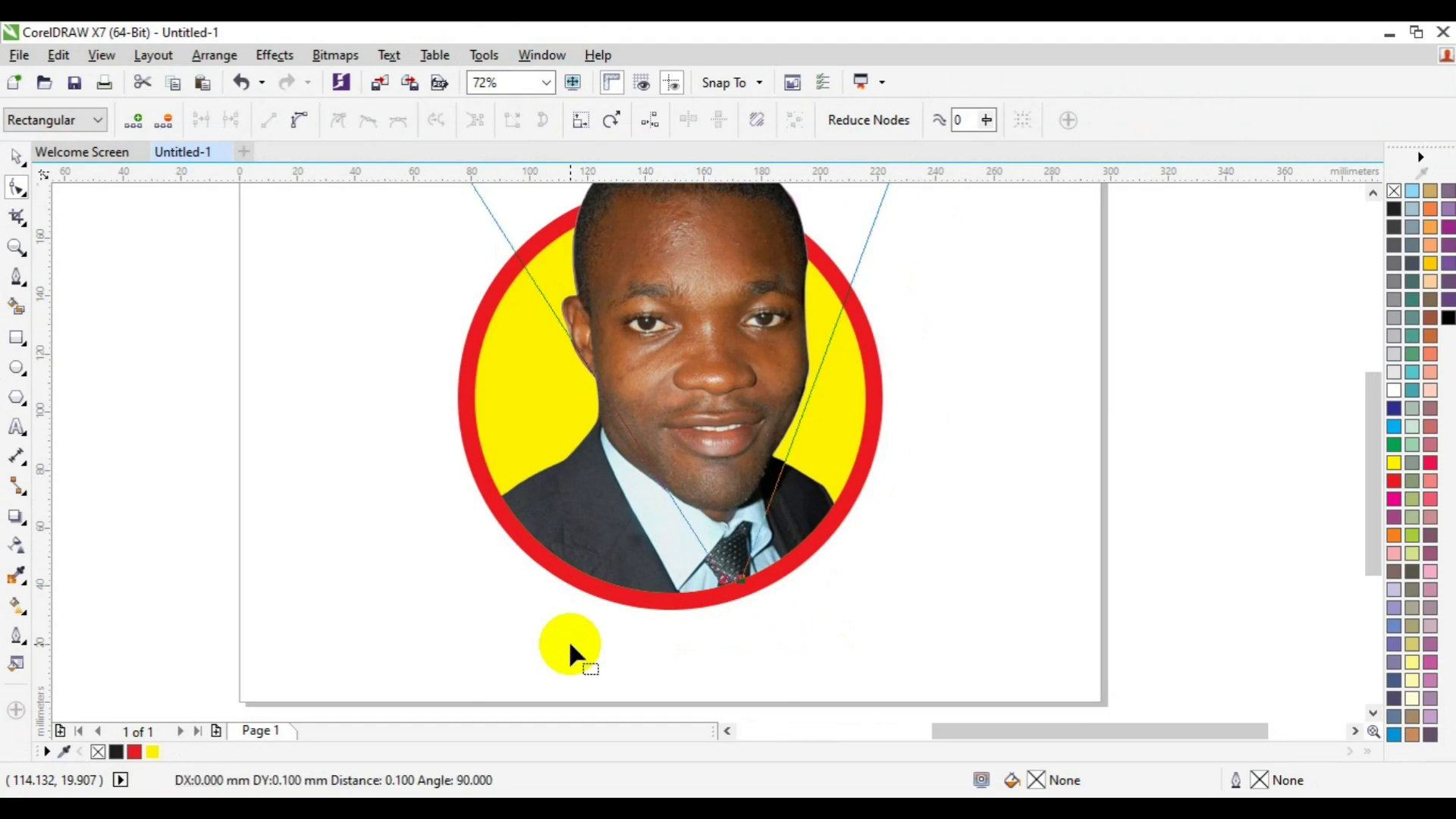
Deselect the portrait and zoom out to view the finished badge on the whole page
key(space)
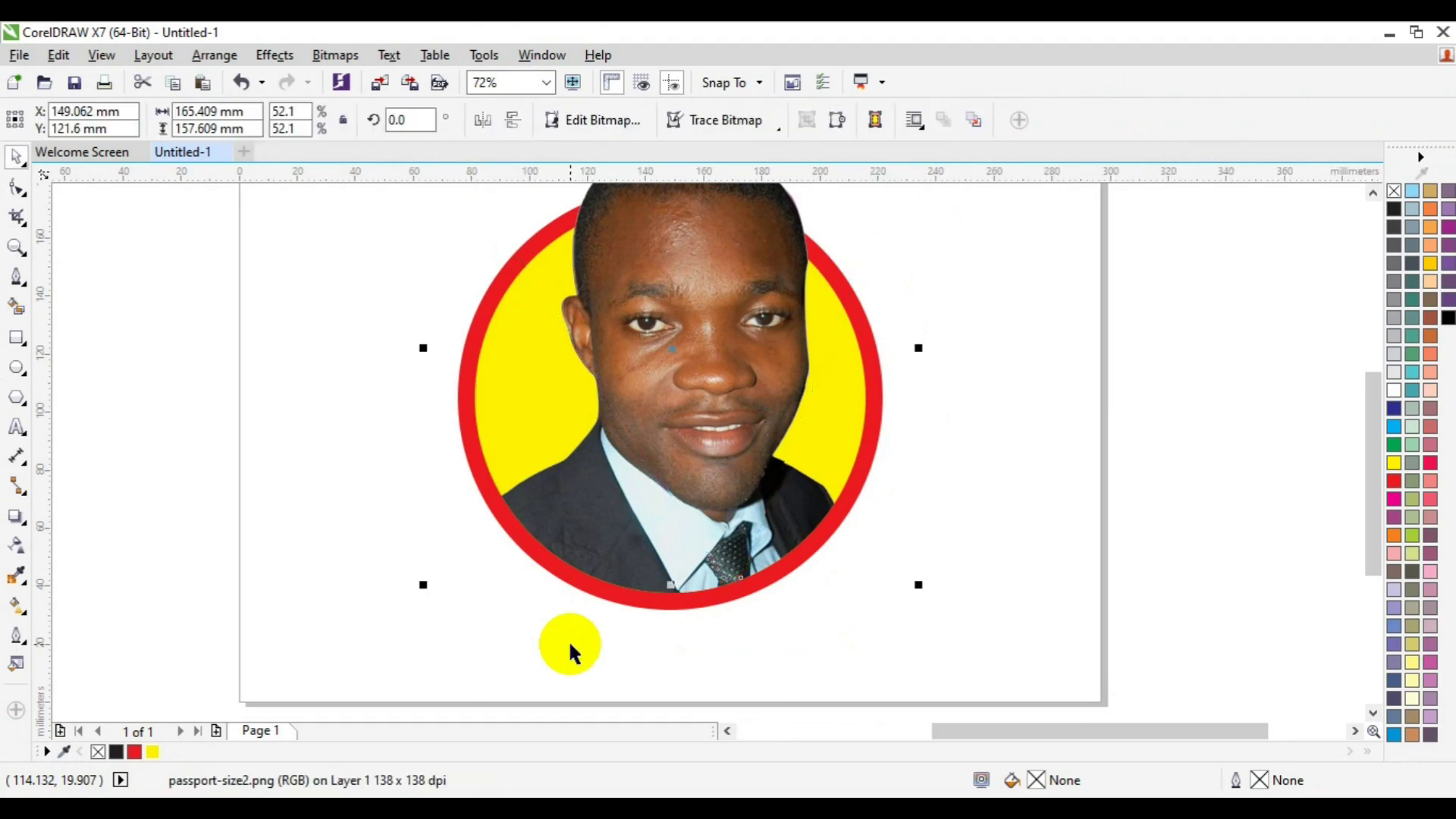
click(1163, 552)
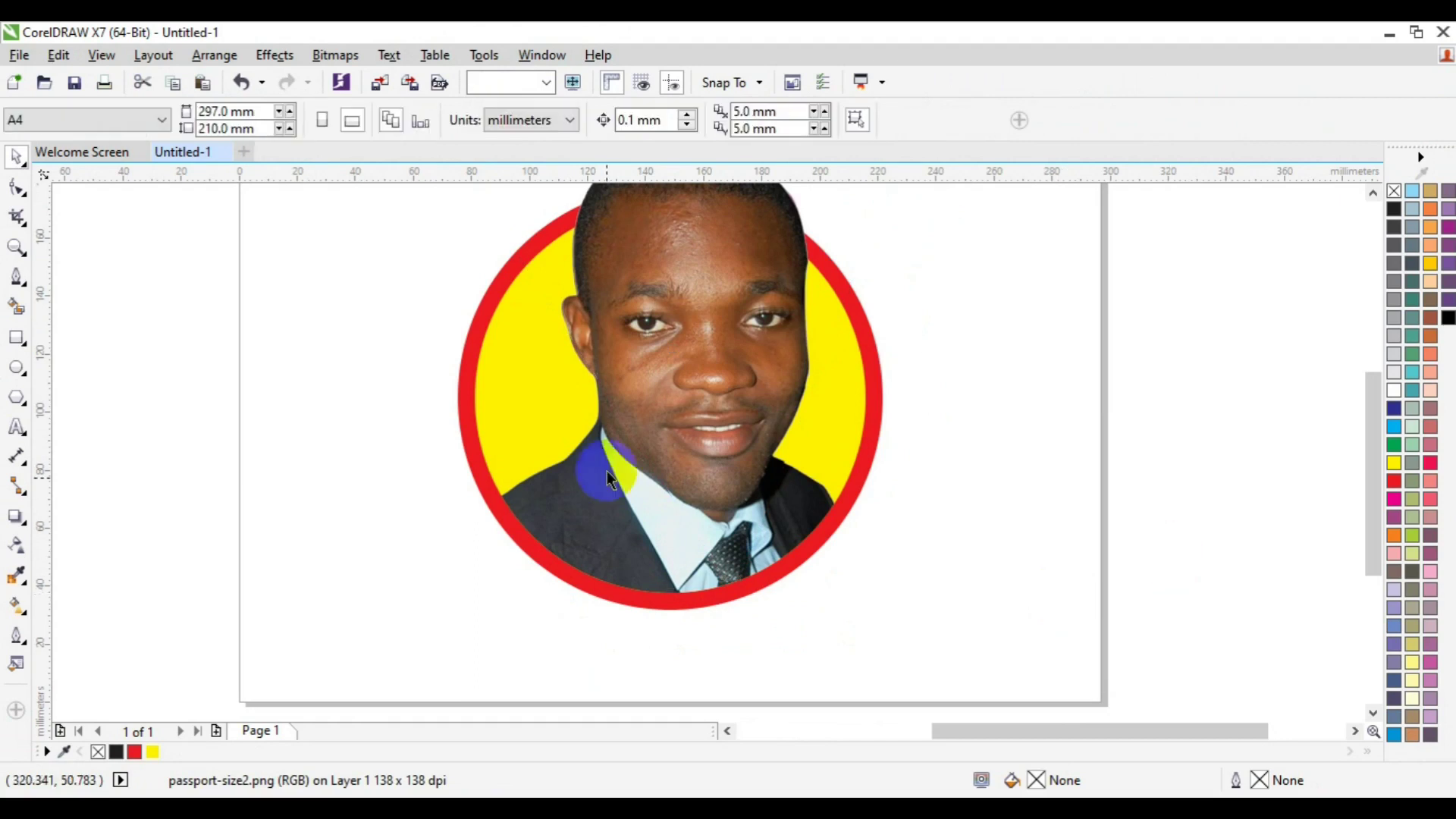
click(17, 248)
click(149, 120)
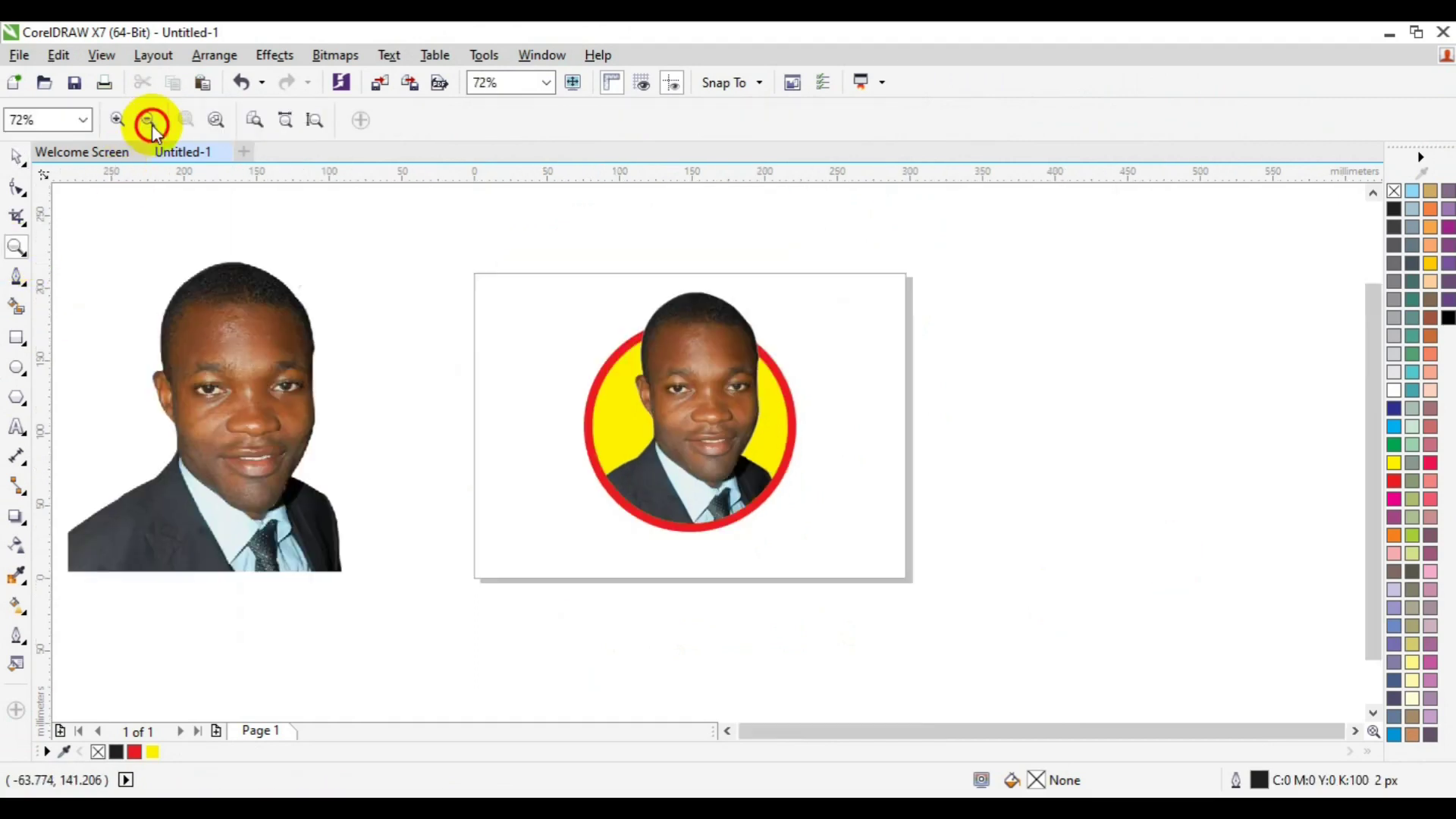
key(space)
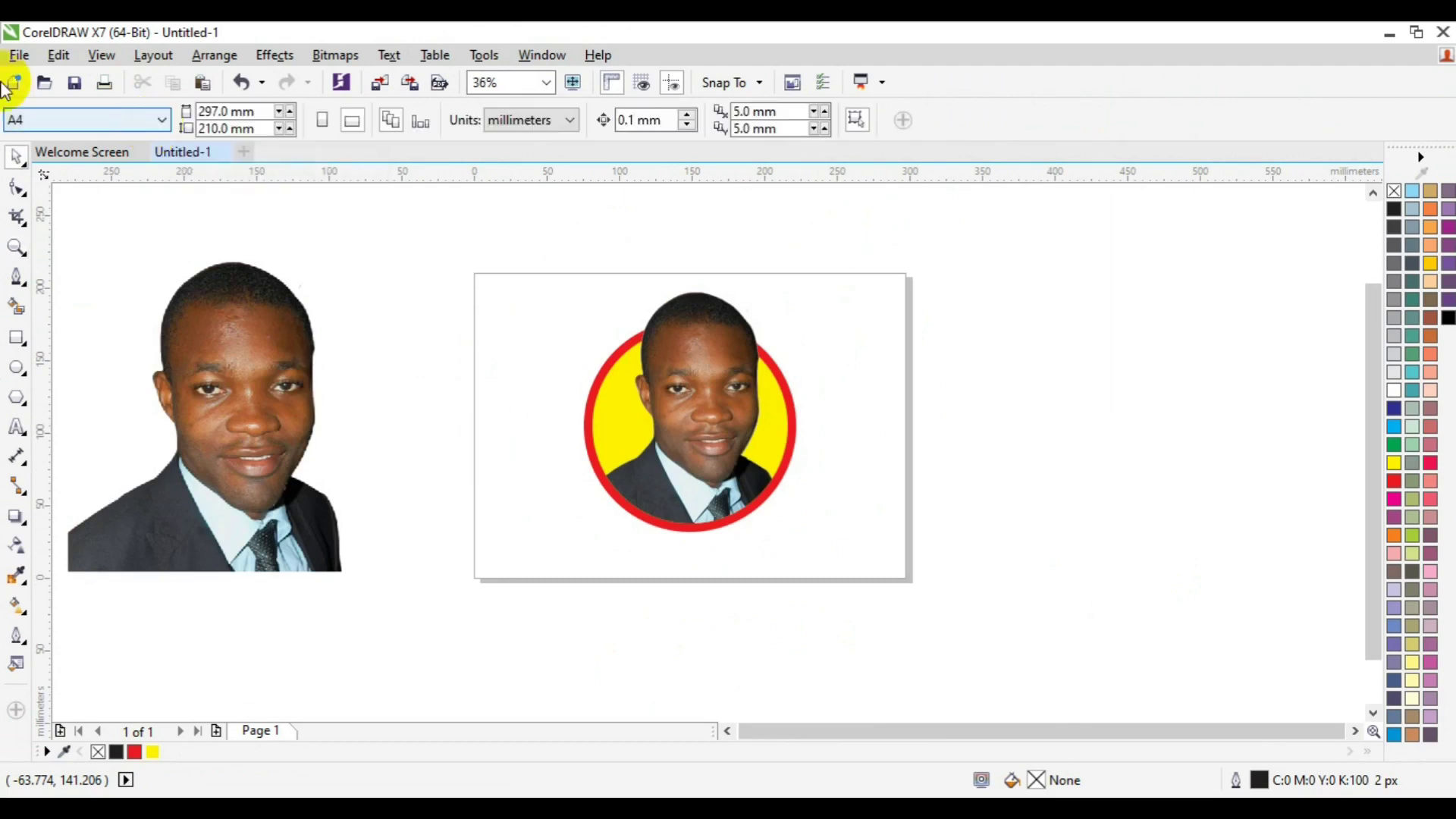